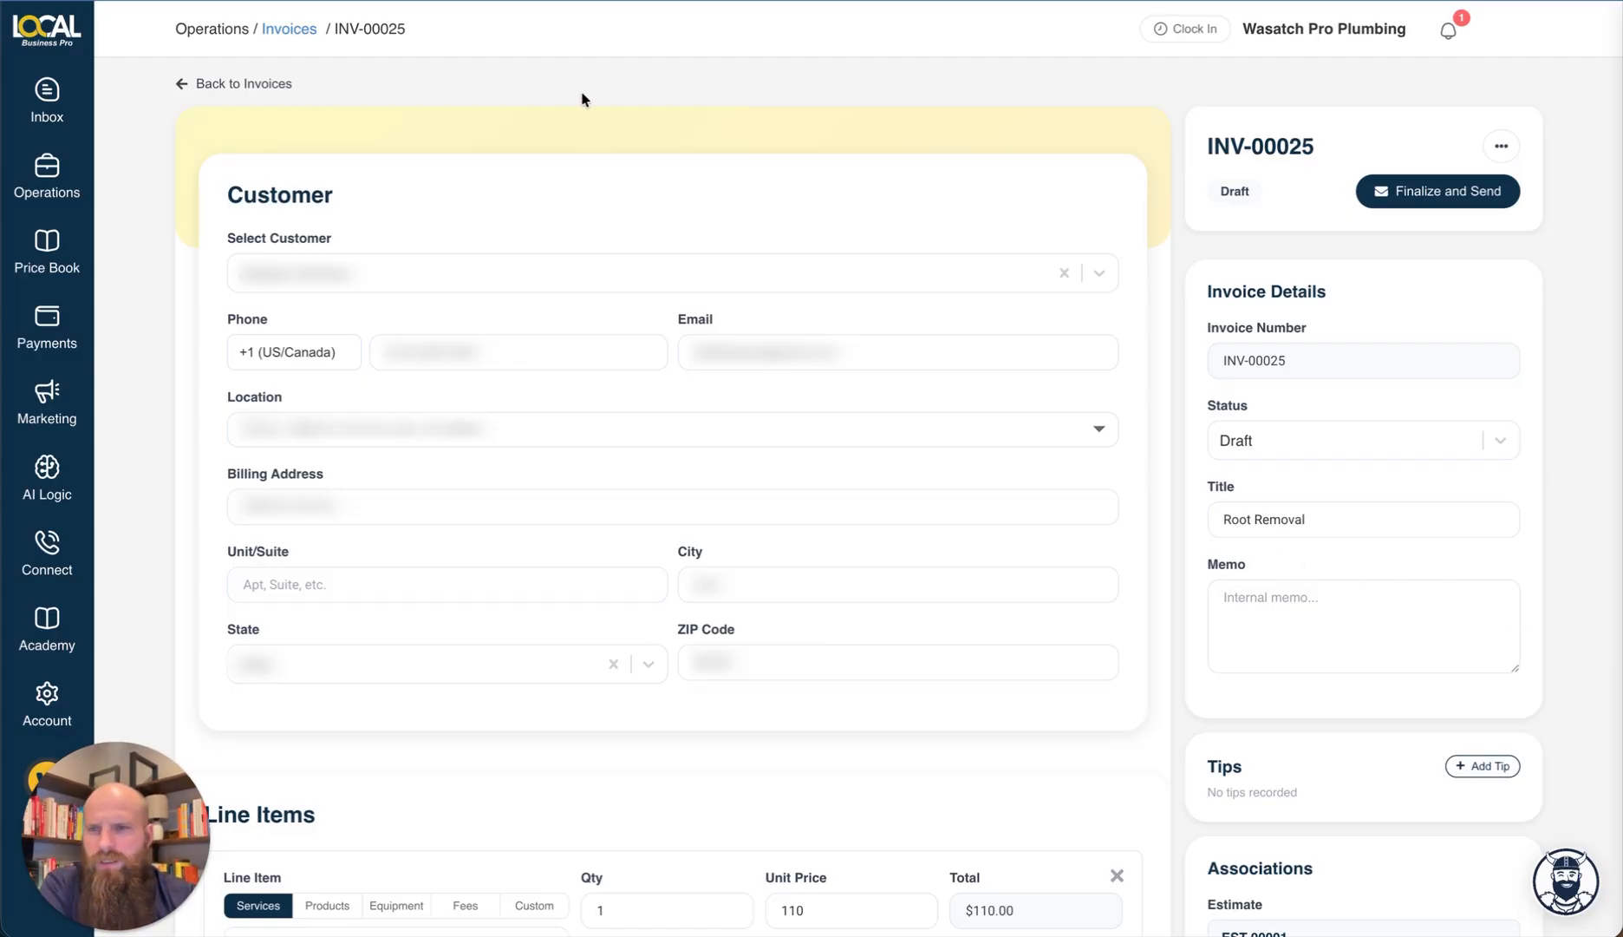
# Step: Go to Price Book > Subscriptions and show the Membership Plans list
pyautogui.moveTo(22, 156)
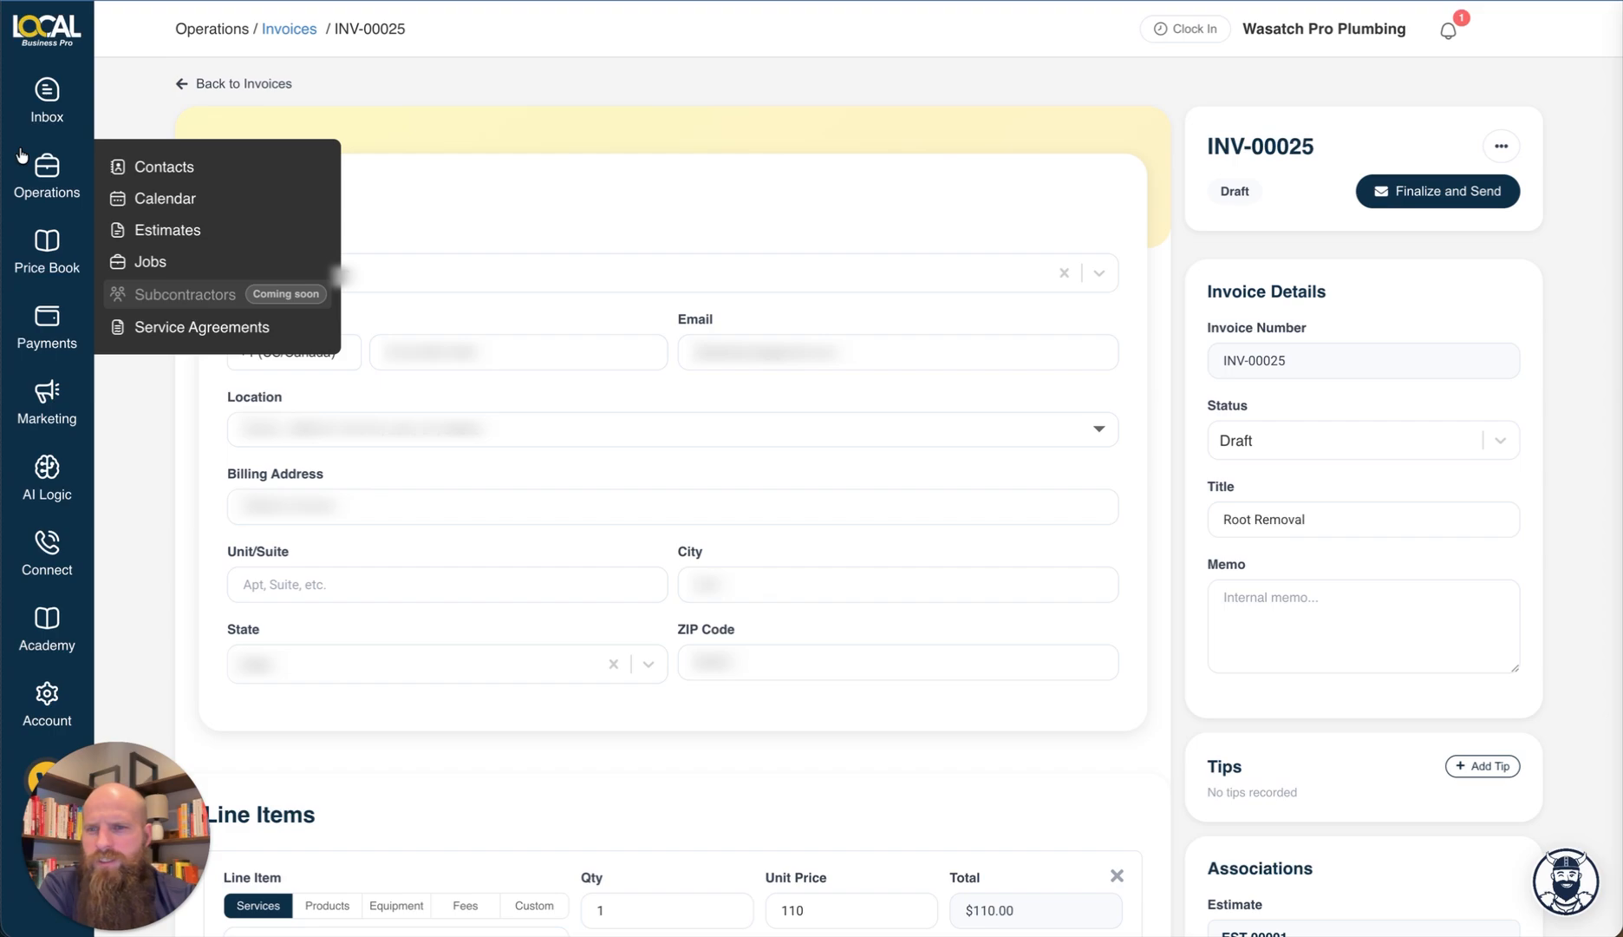
pyautogui.moveTo(47, 249)
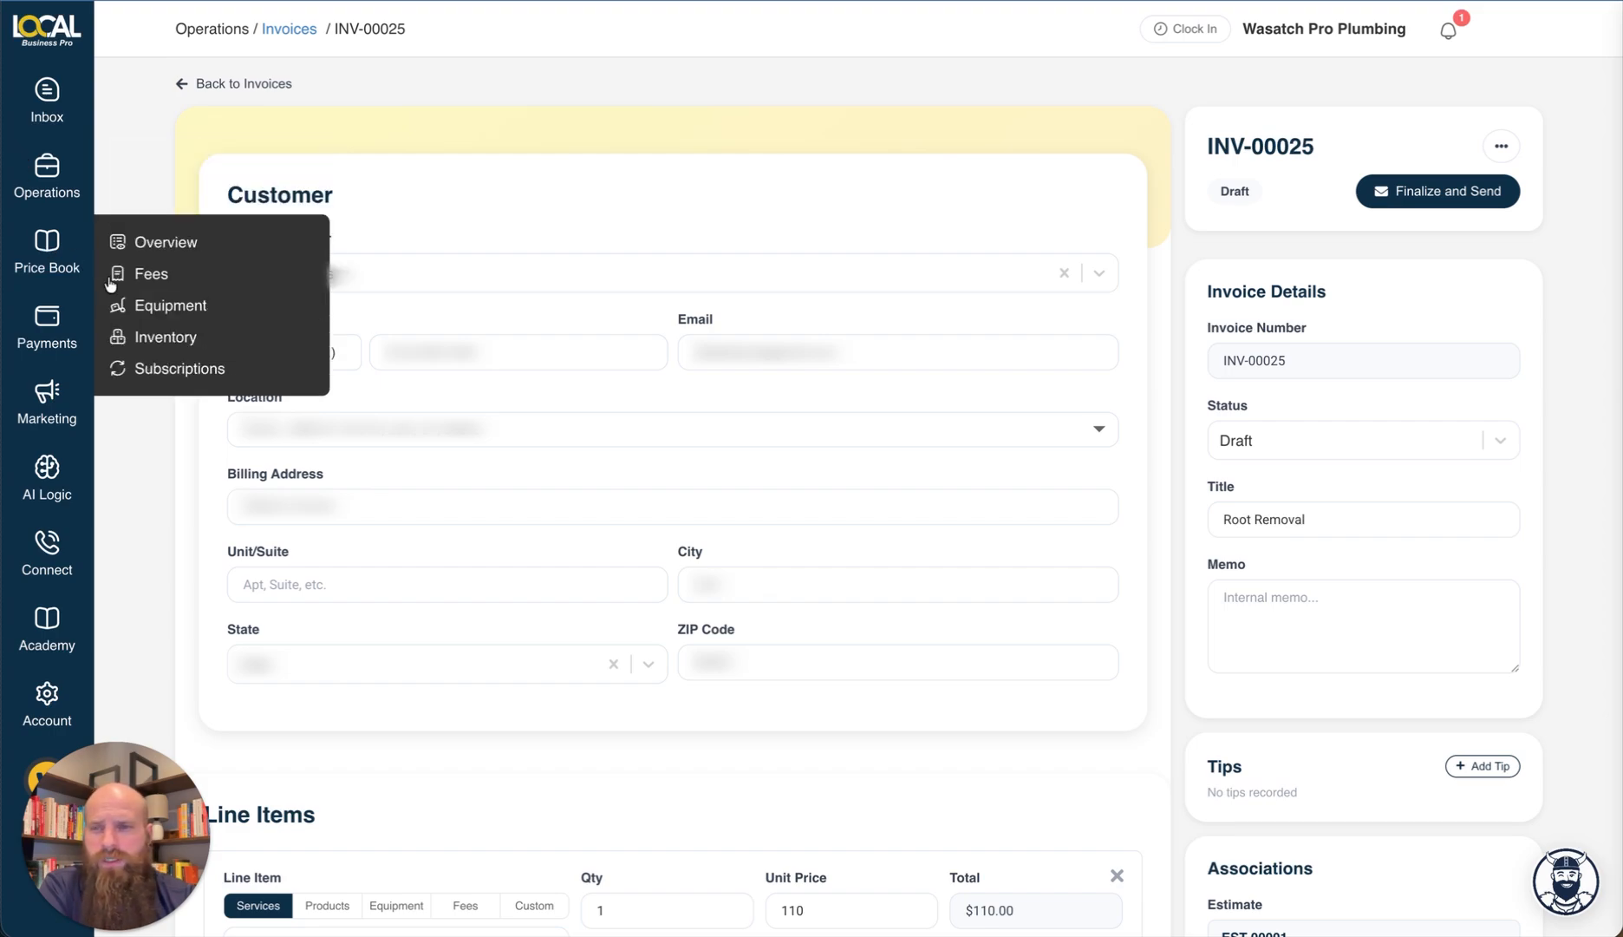
pyautogui.click(201, 371)
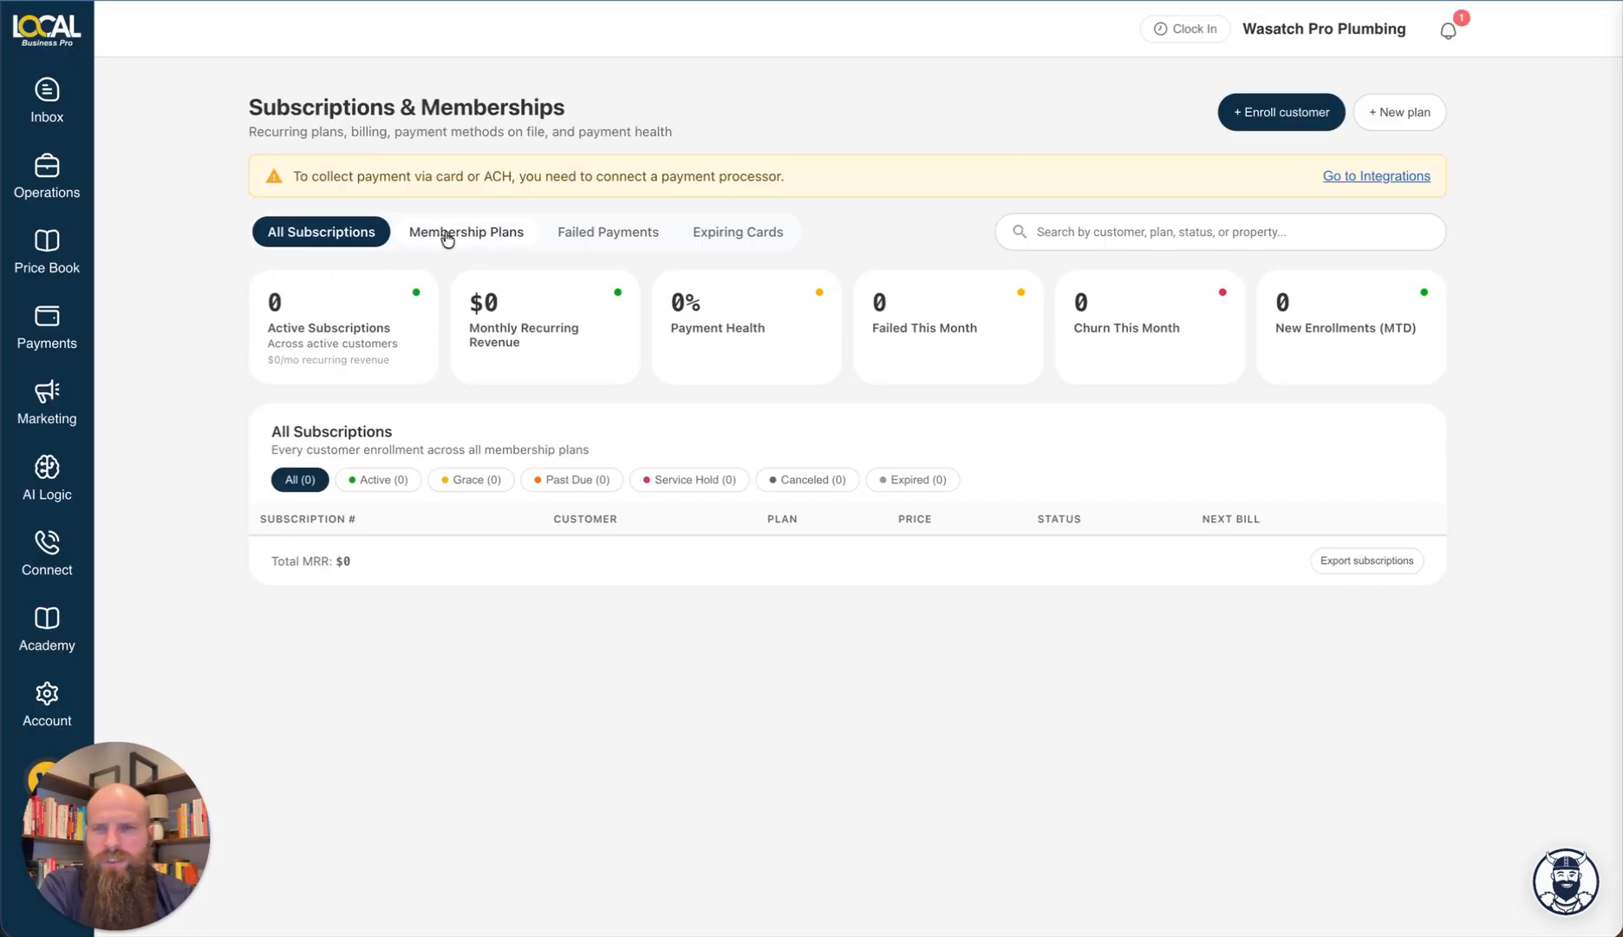
pyautogui.click(446, 234)
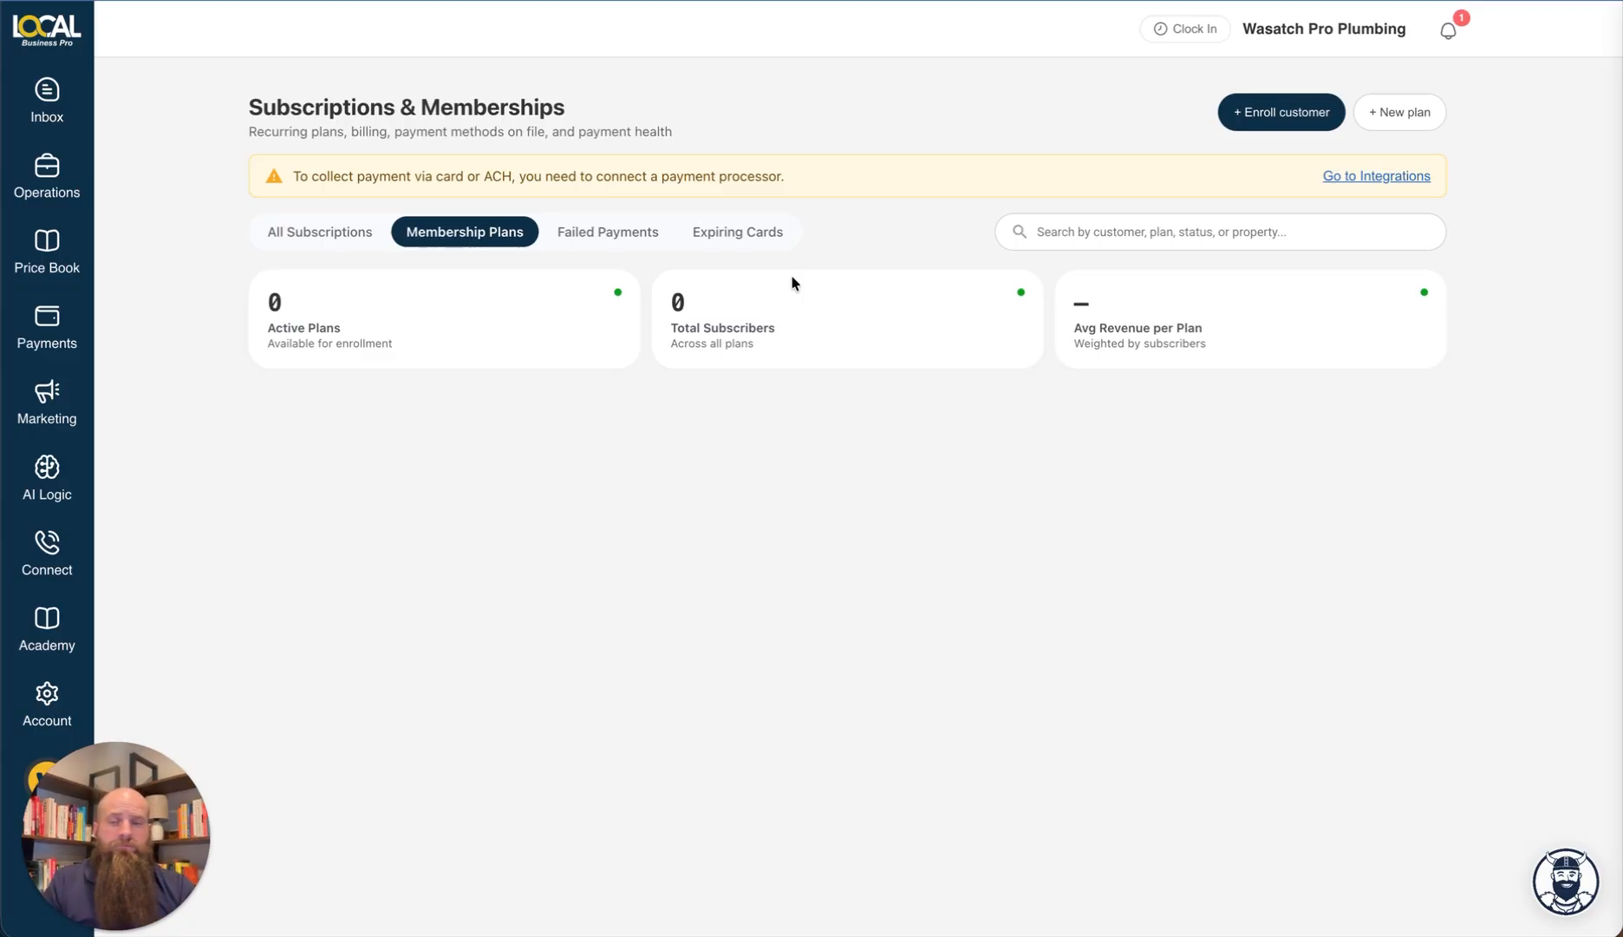
# Step: Create a new plan named 'Service Agreement' at Bronze tier with Active status
pyautogui.click(1417, 113)
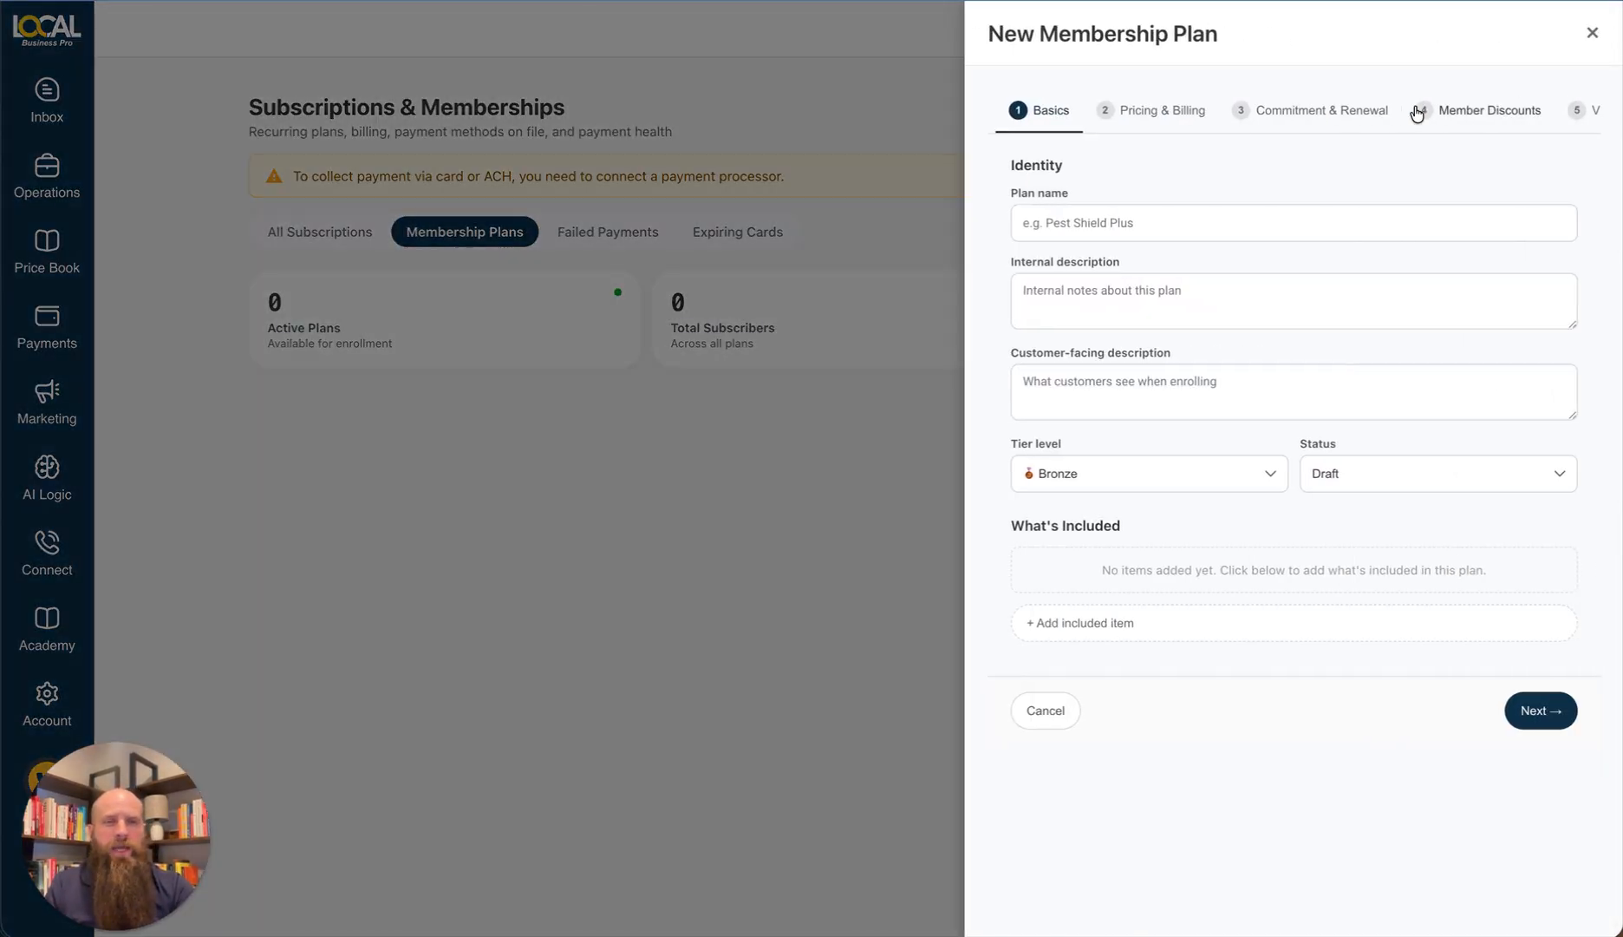
pyautogui.click(1077, 226)
pyautogui.write('Ser')
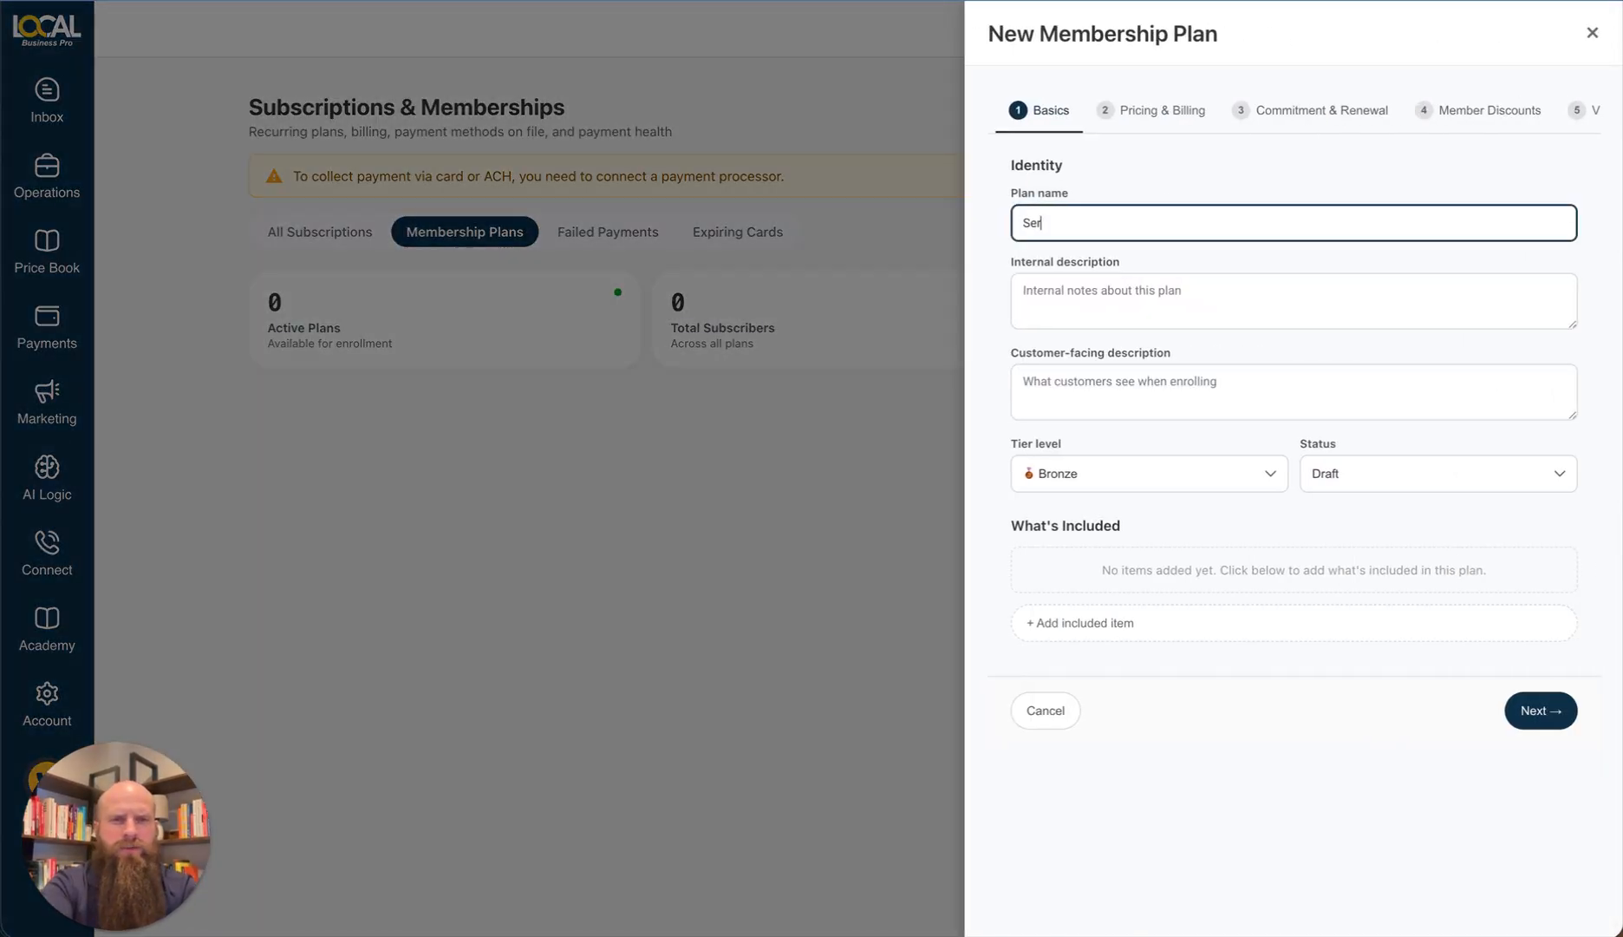
pyautogui.write('vice Agreement')
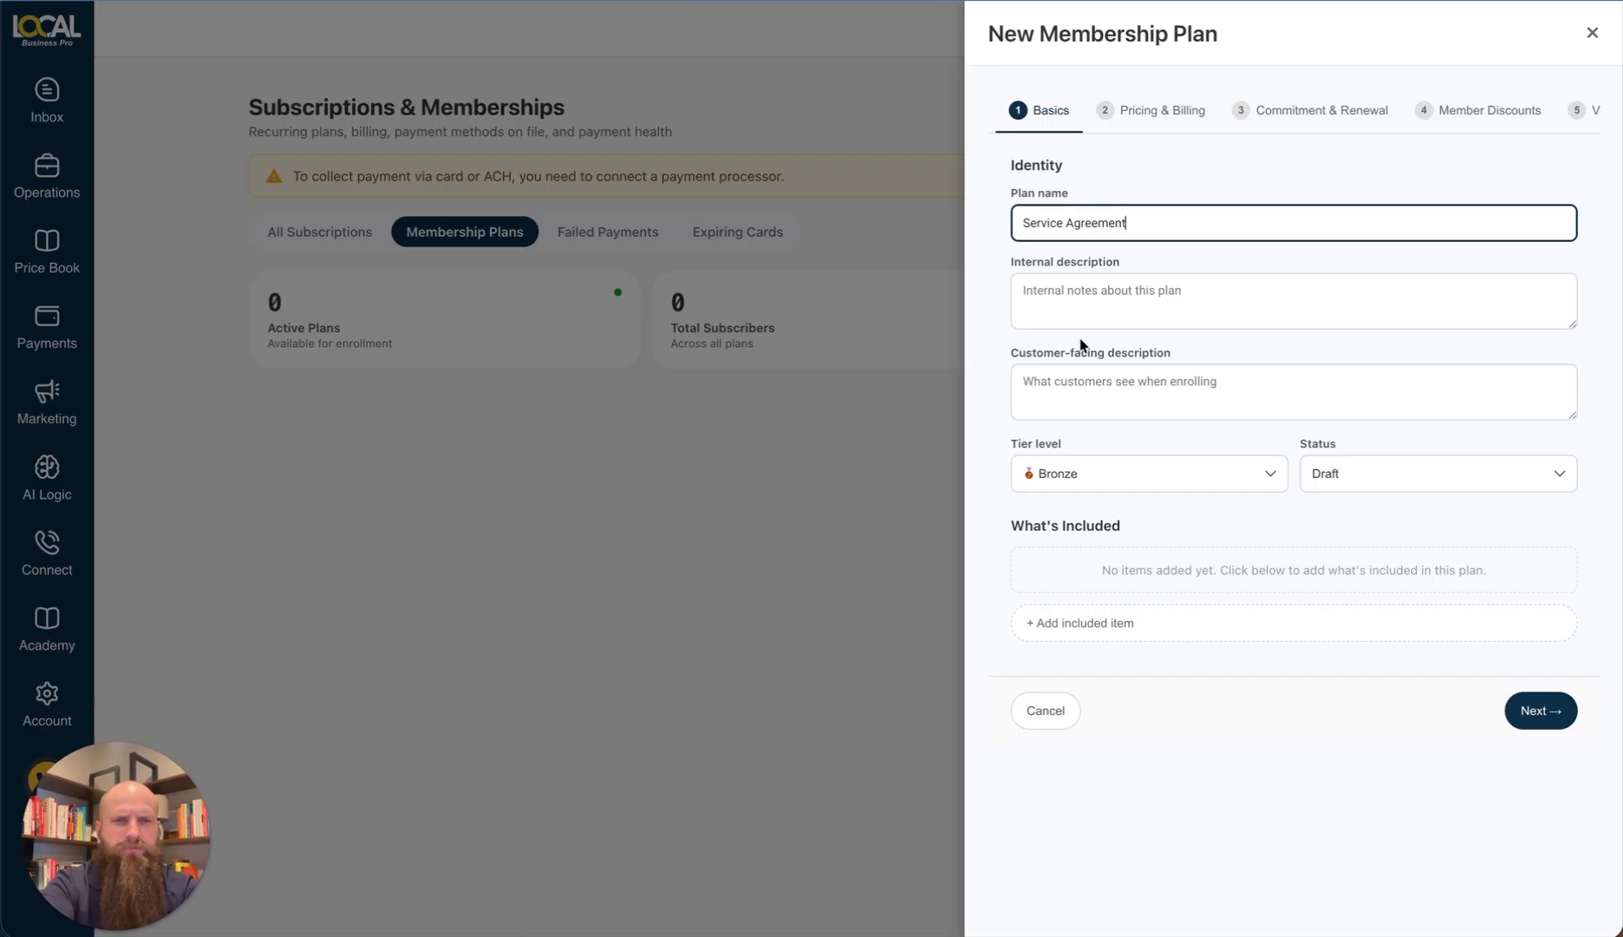
pyautogui.click(1096, 486)
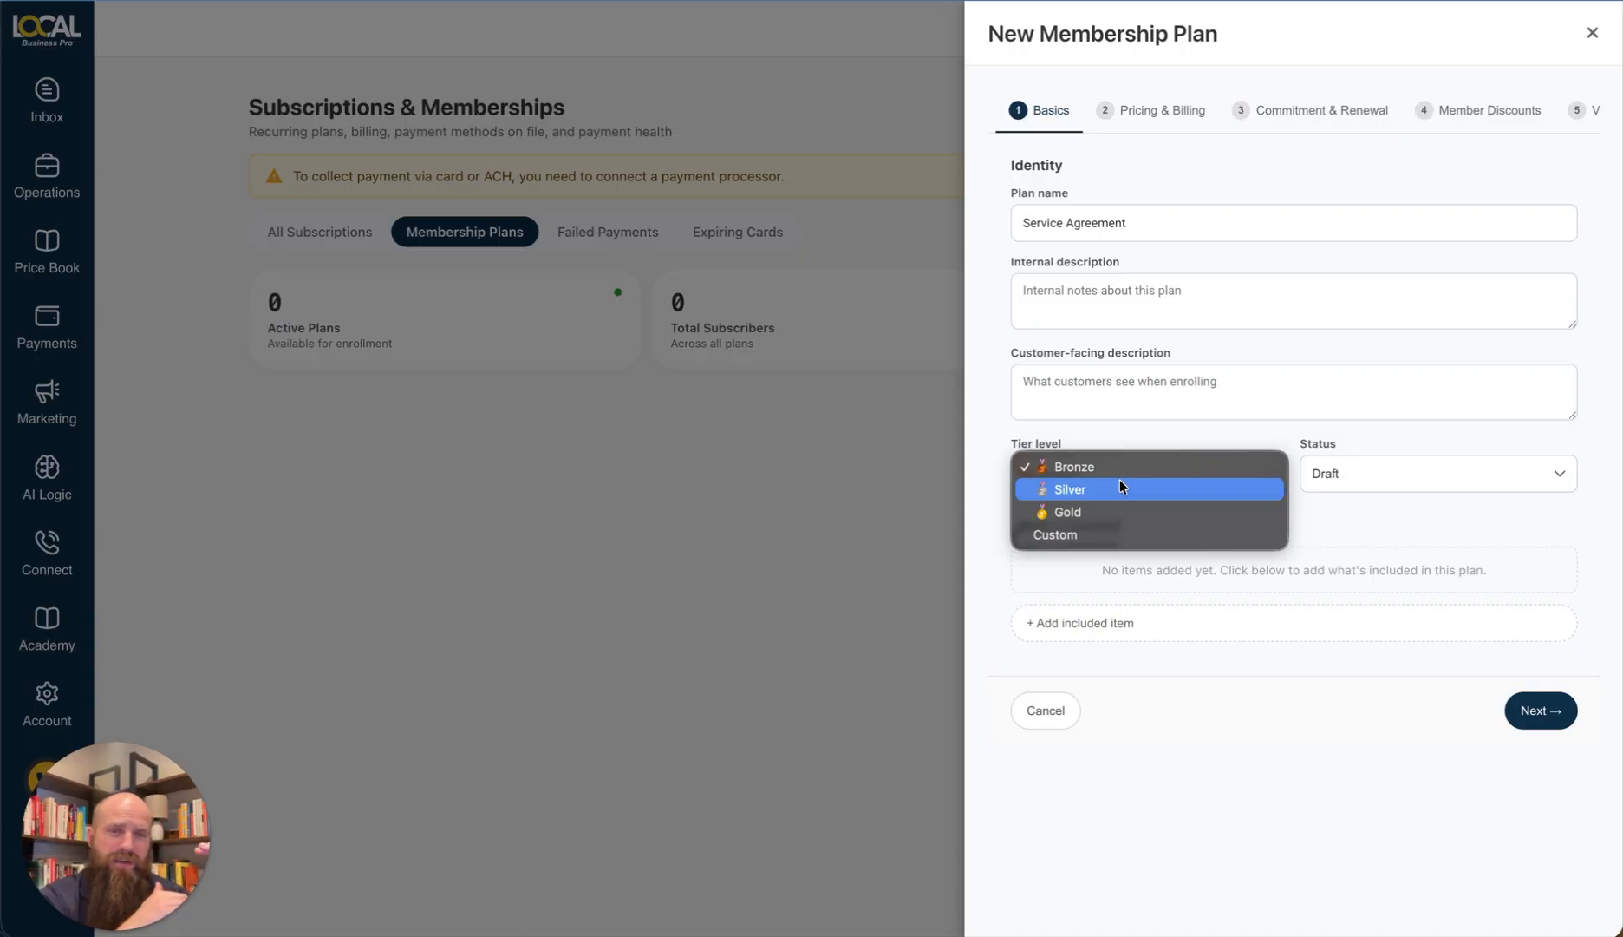
pyautogui.click(1113, 465)
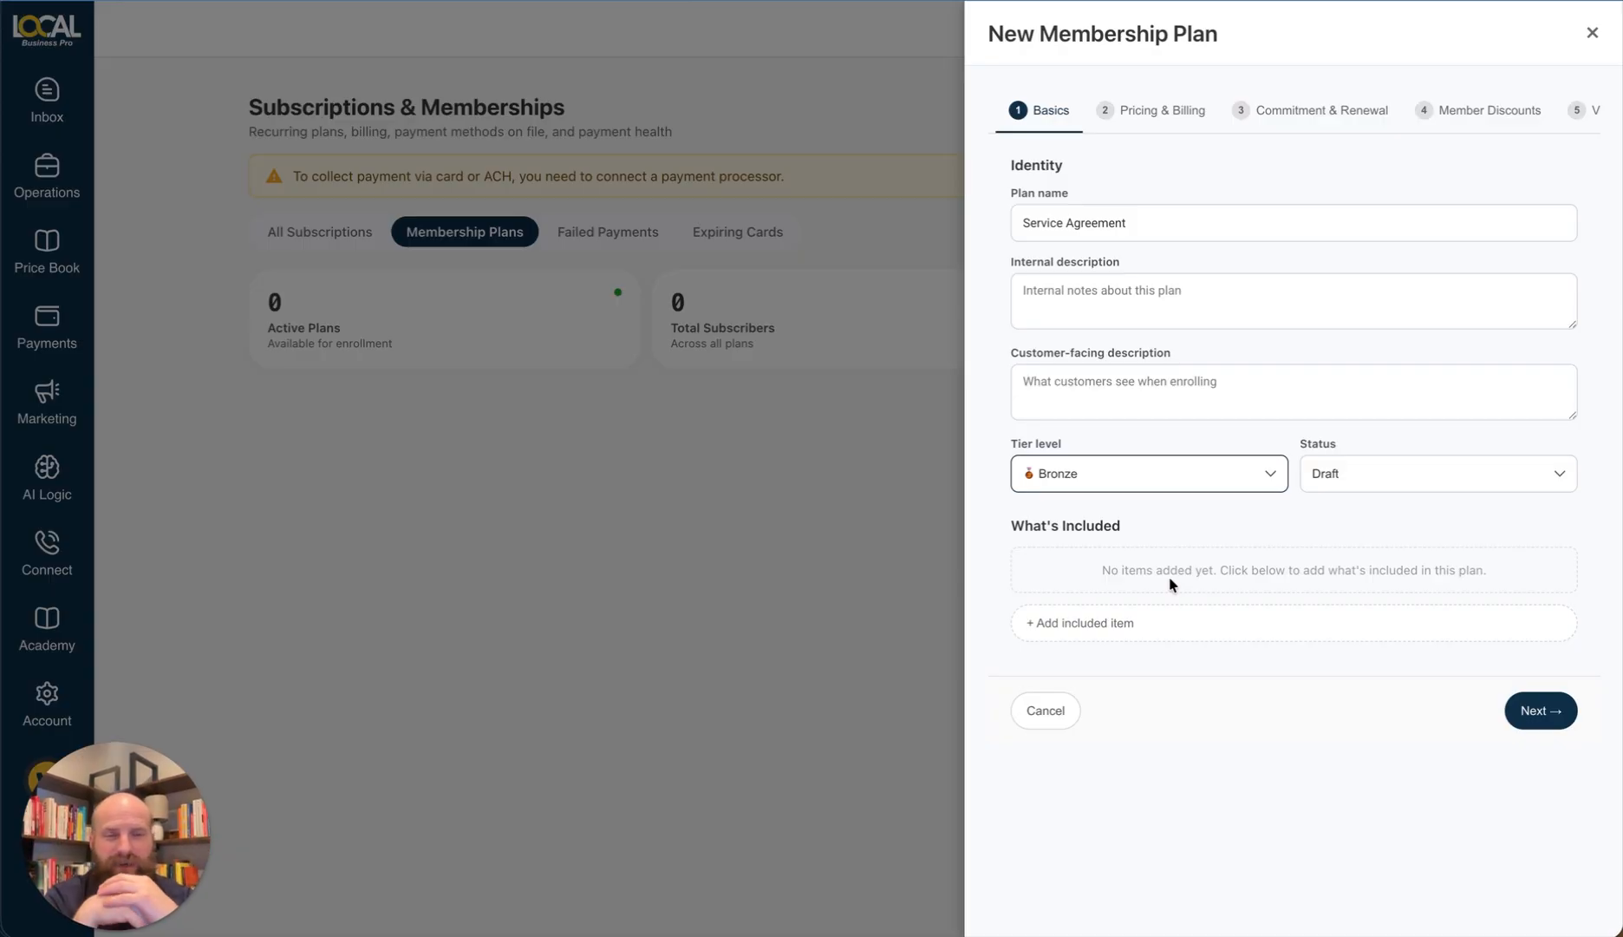
pyautogui.click(1338, 473)
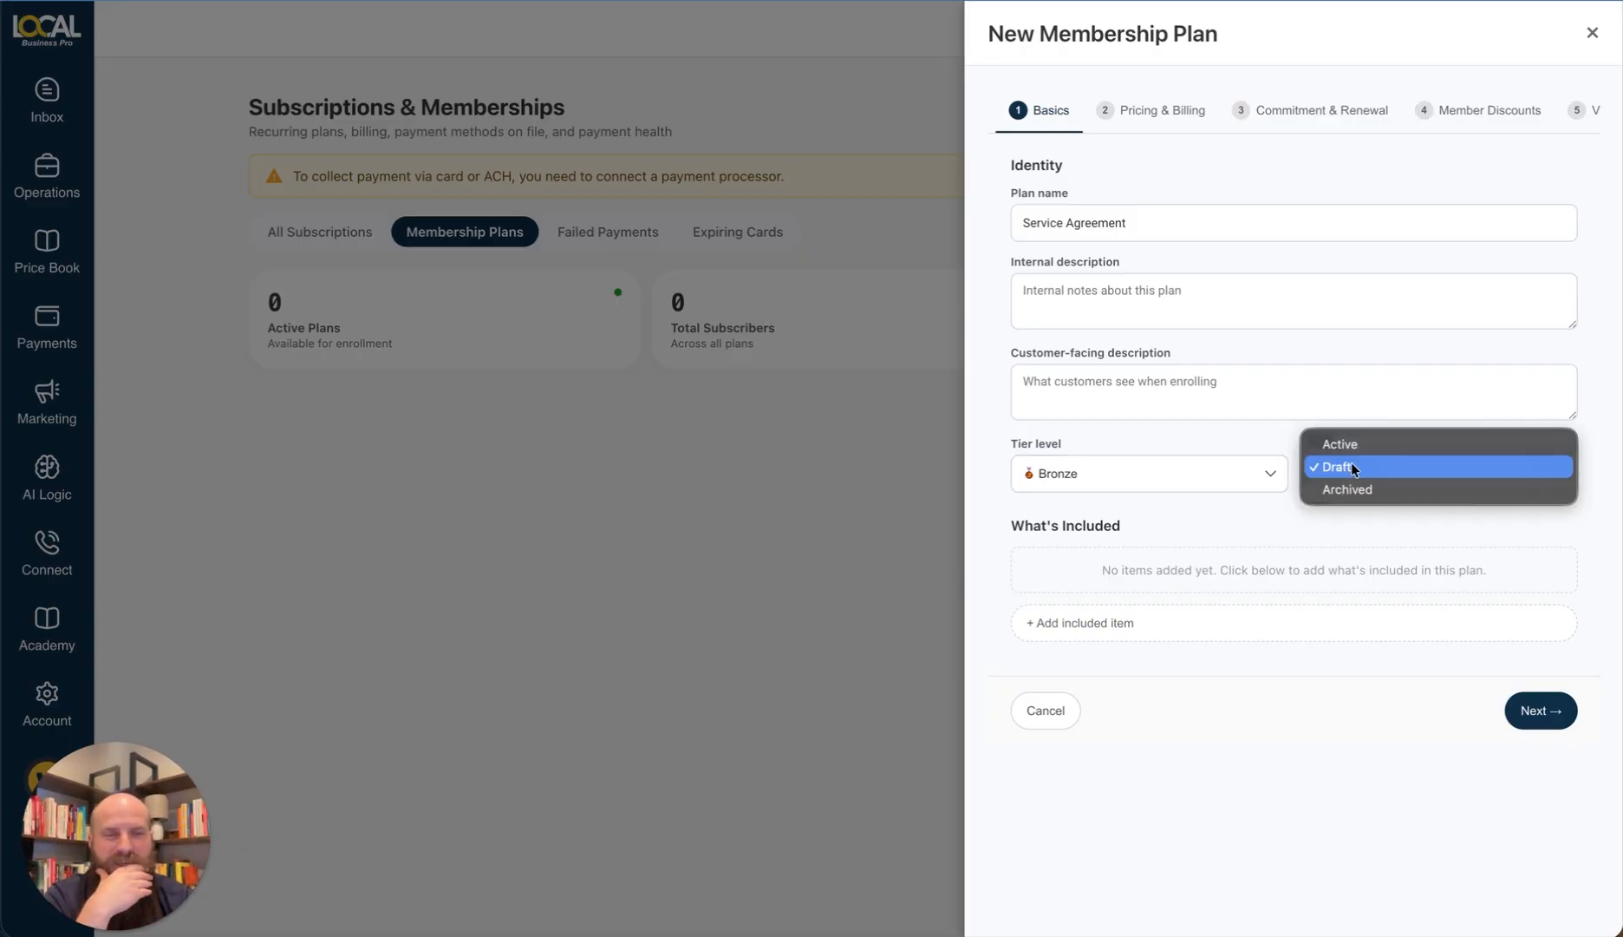
pyautogui.click(1360, 446)
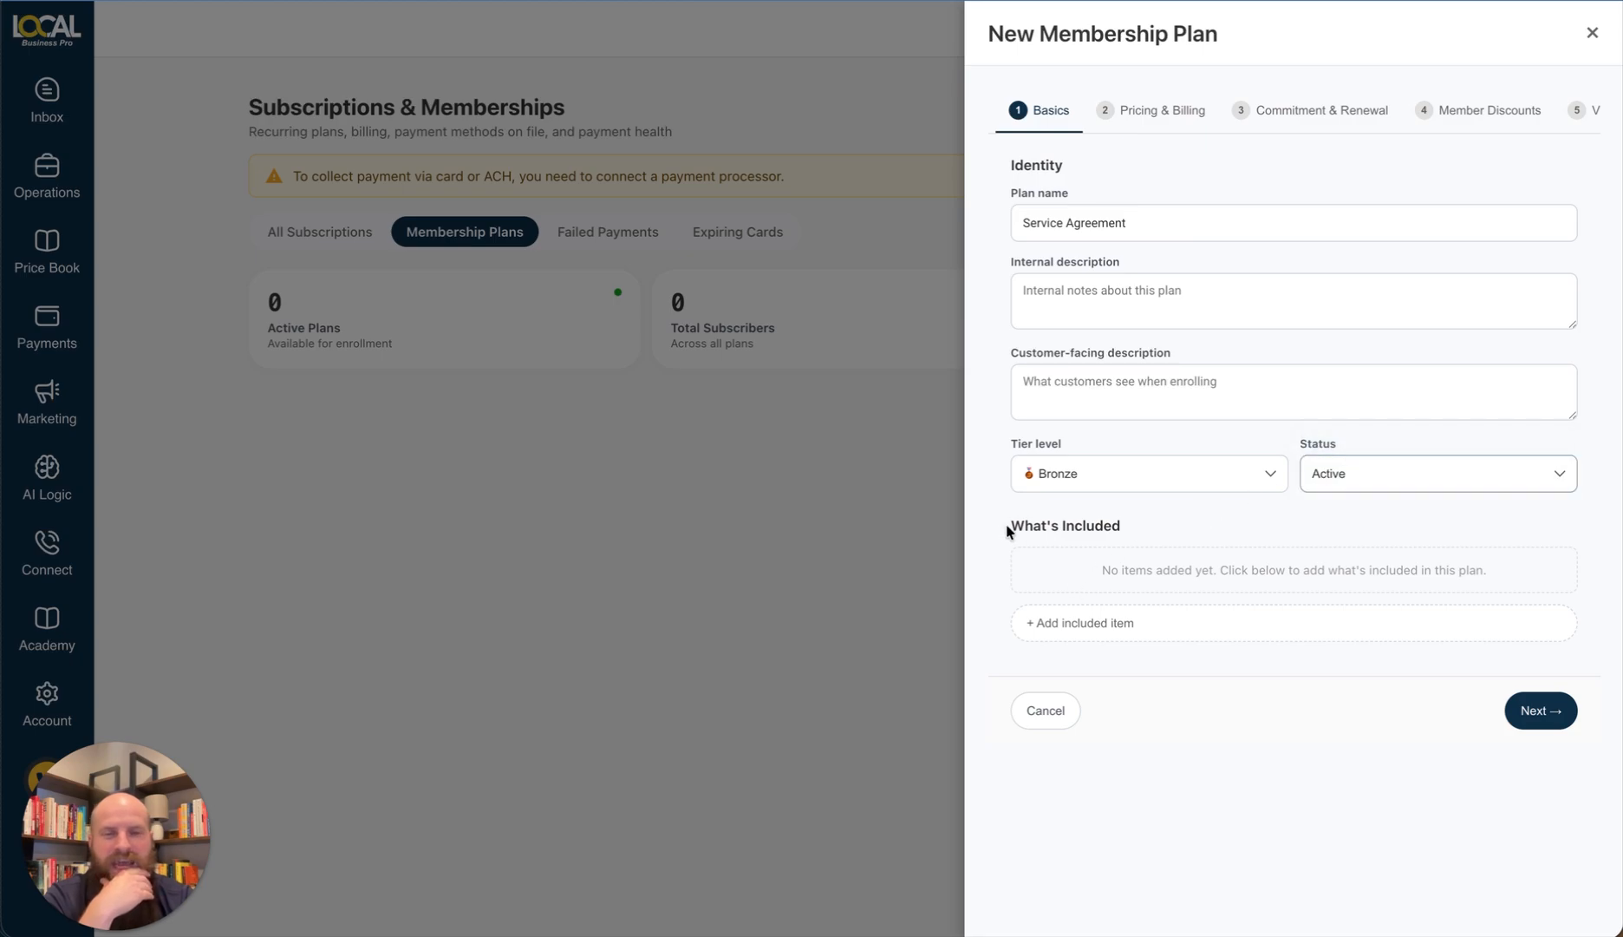
pyautogui.moveTo(1007, 530); pyautogui.dragTo(1137, 530)
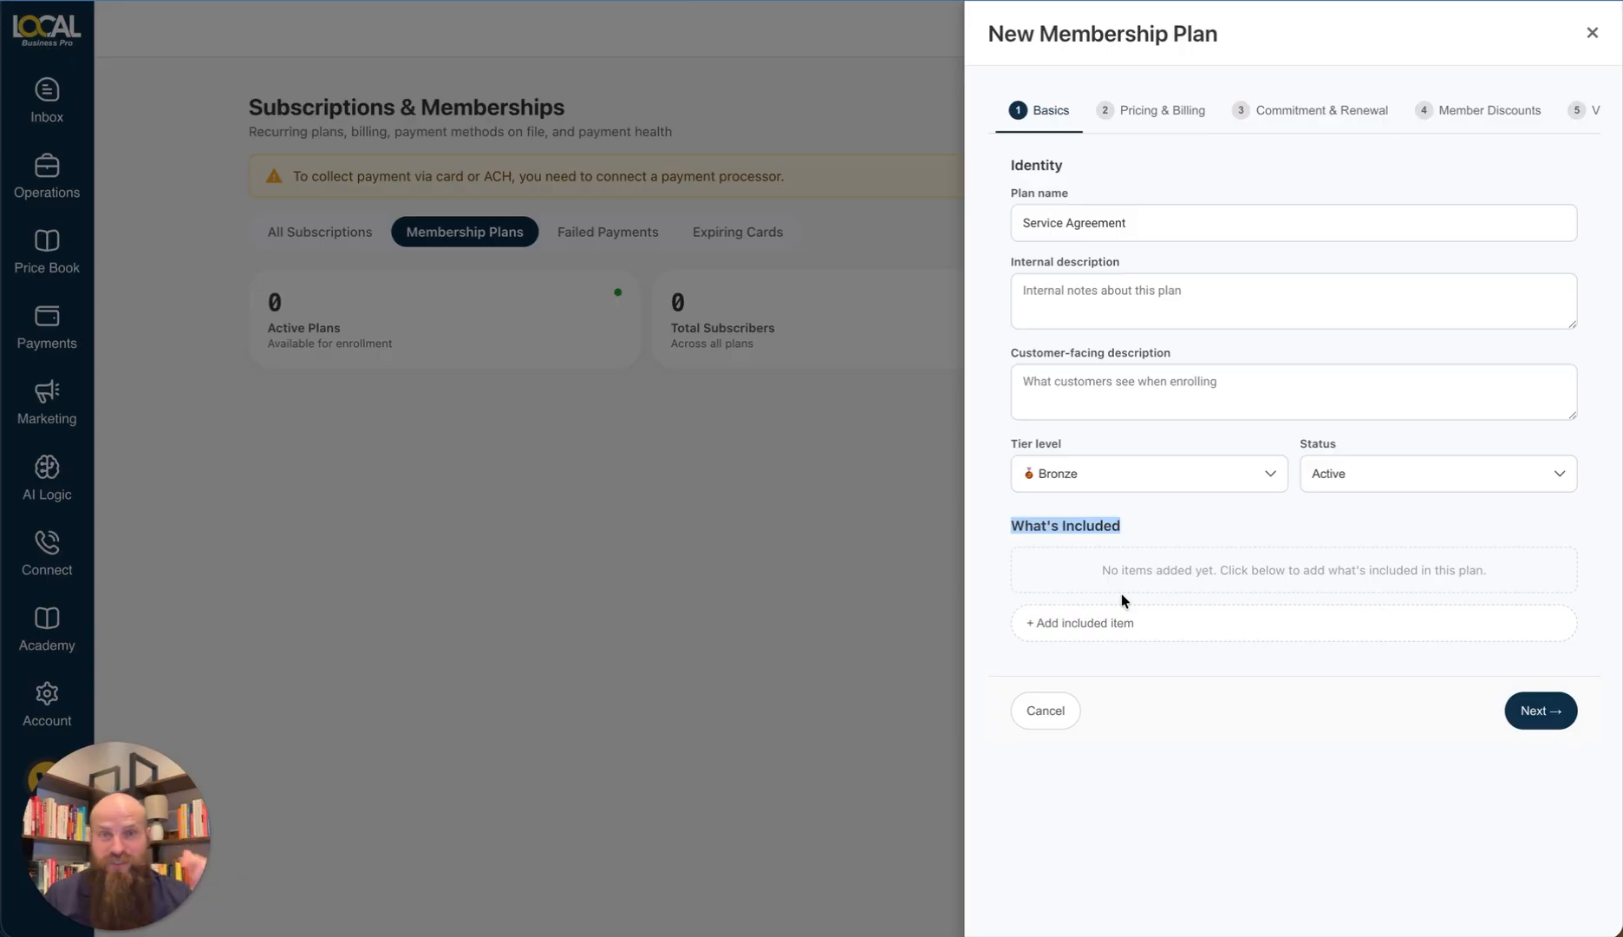
# Step: Add a Visit included item named 'Once a year Water Heater Flush'
pyautogui.click(1166, 621)
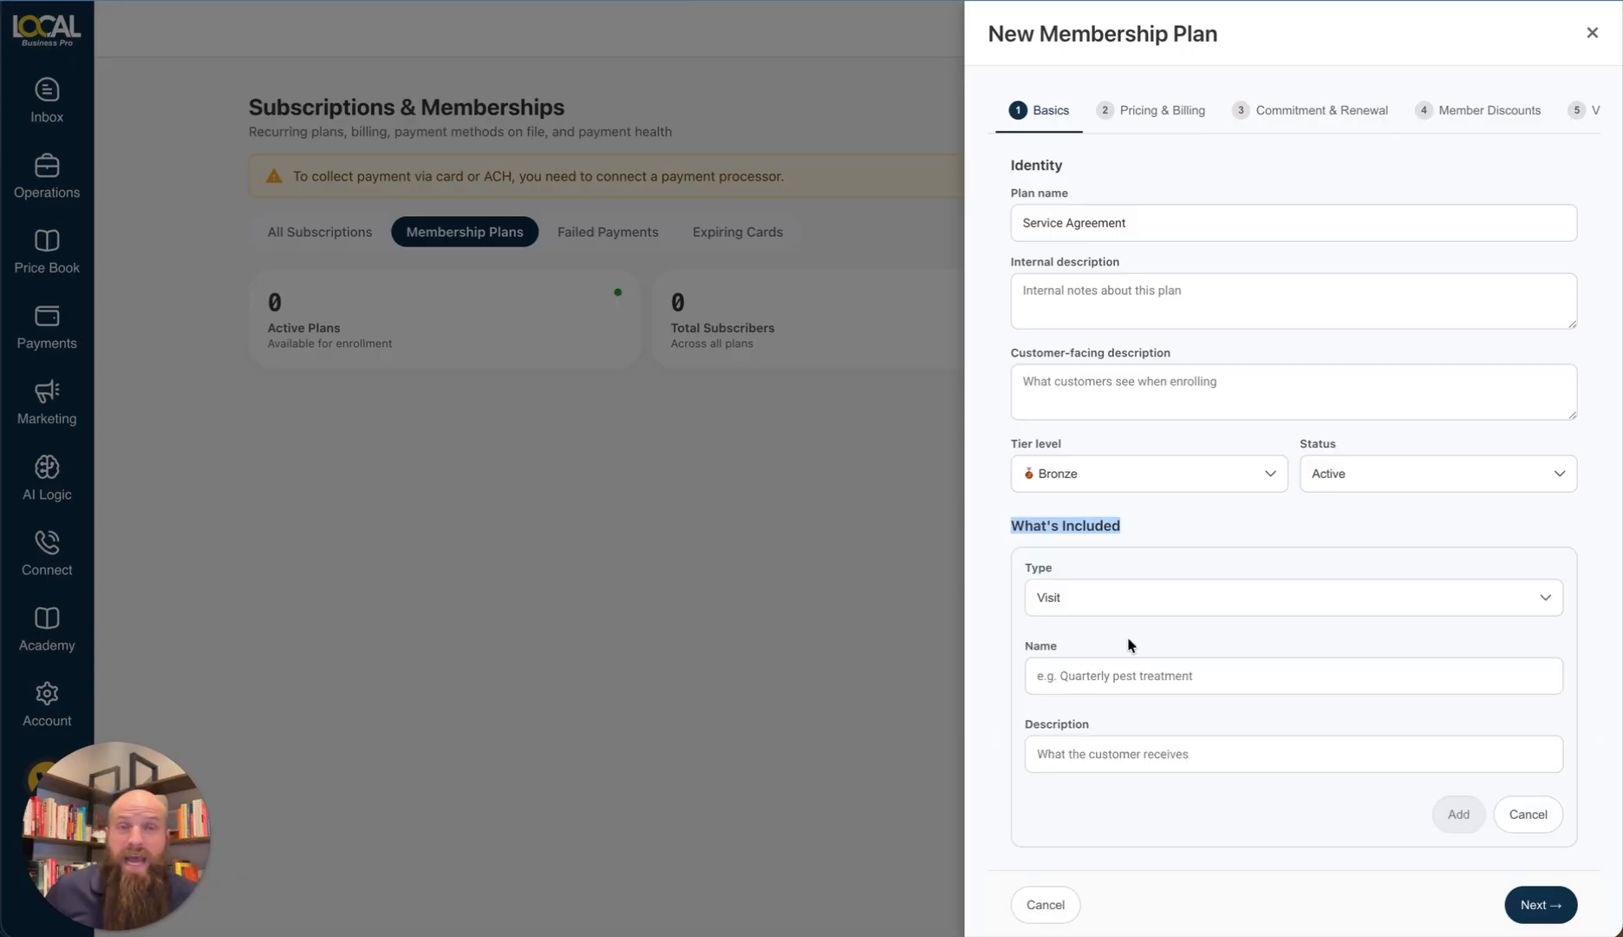
pyautogui.click(1127, 606)
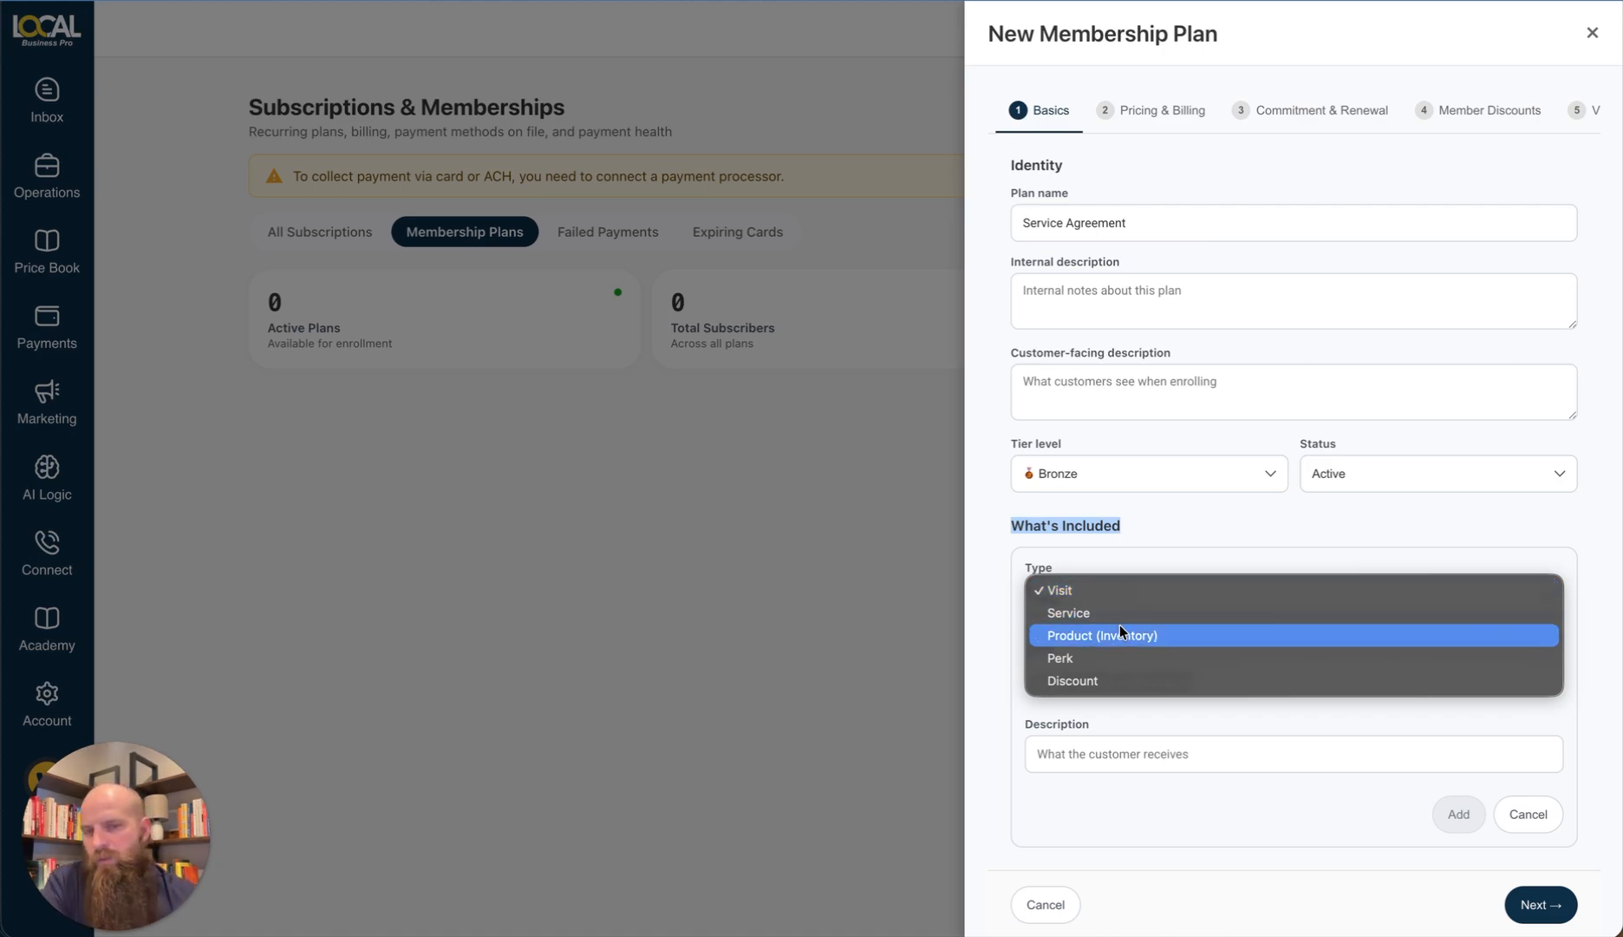
pyautogui.click(1120, 593)
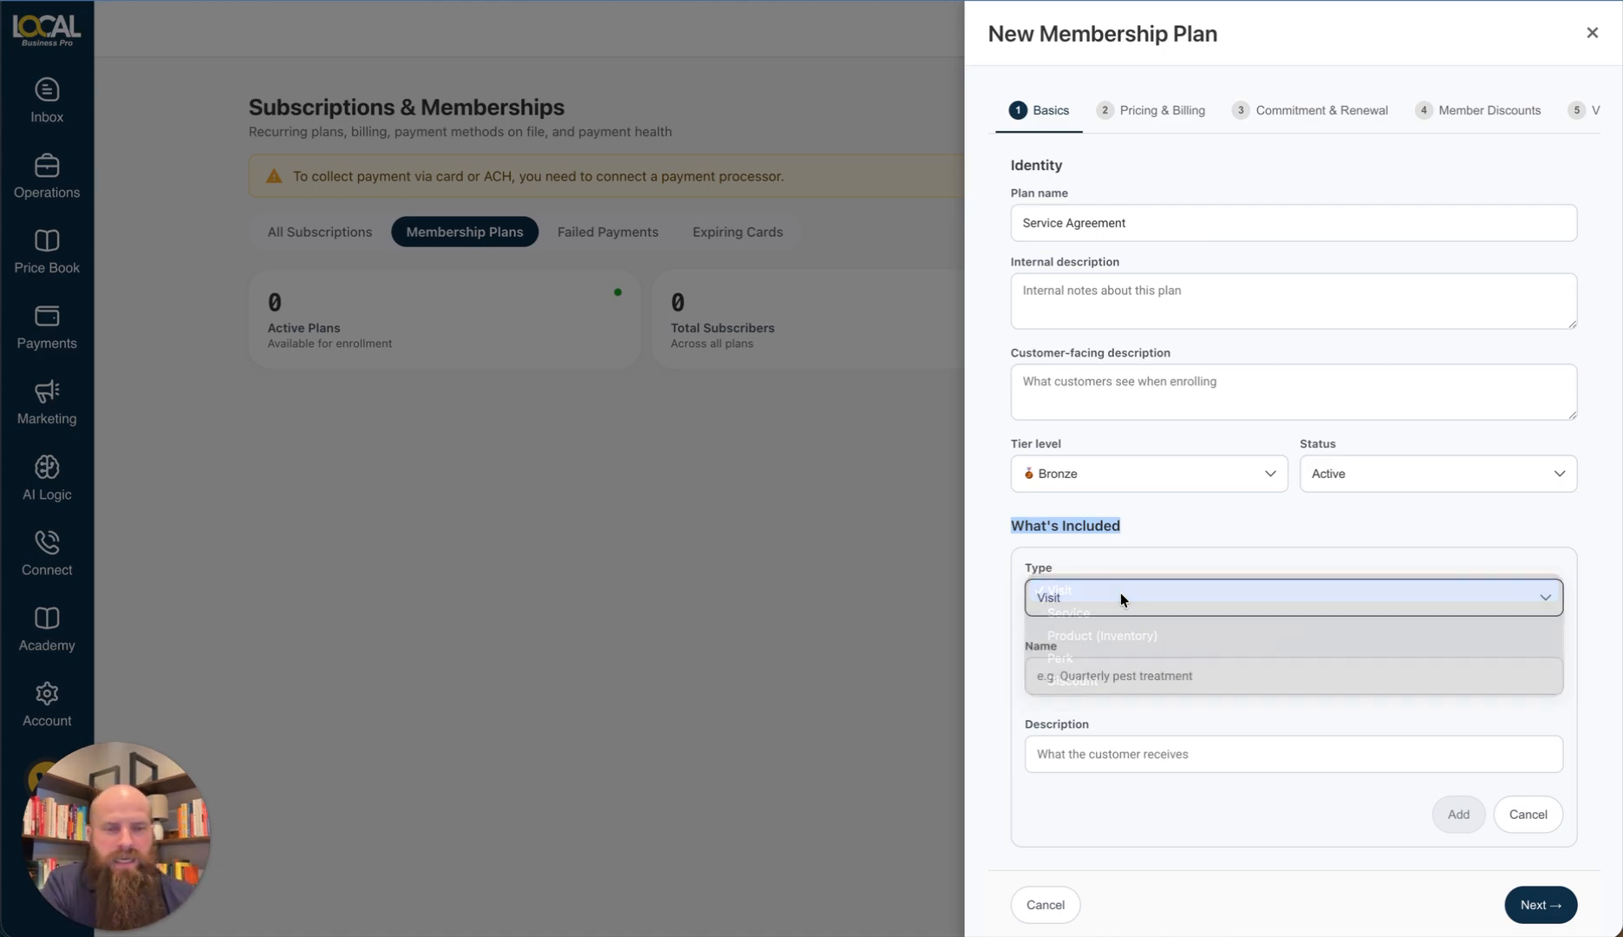
pyautogui.click(1073, 674)
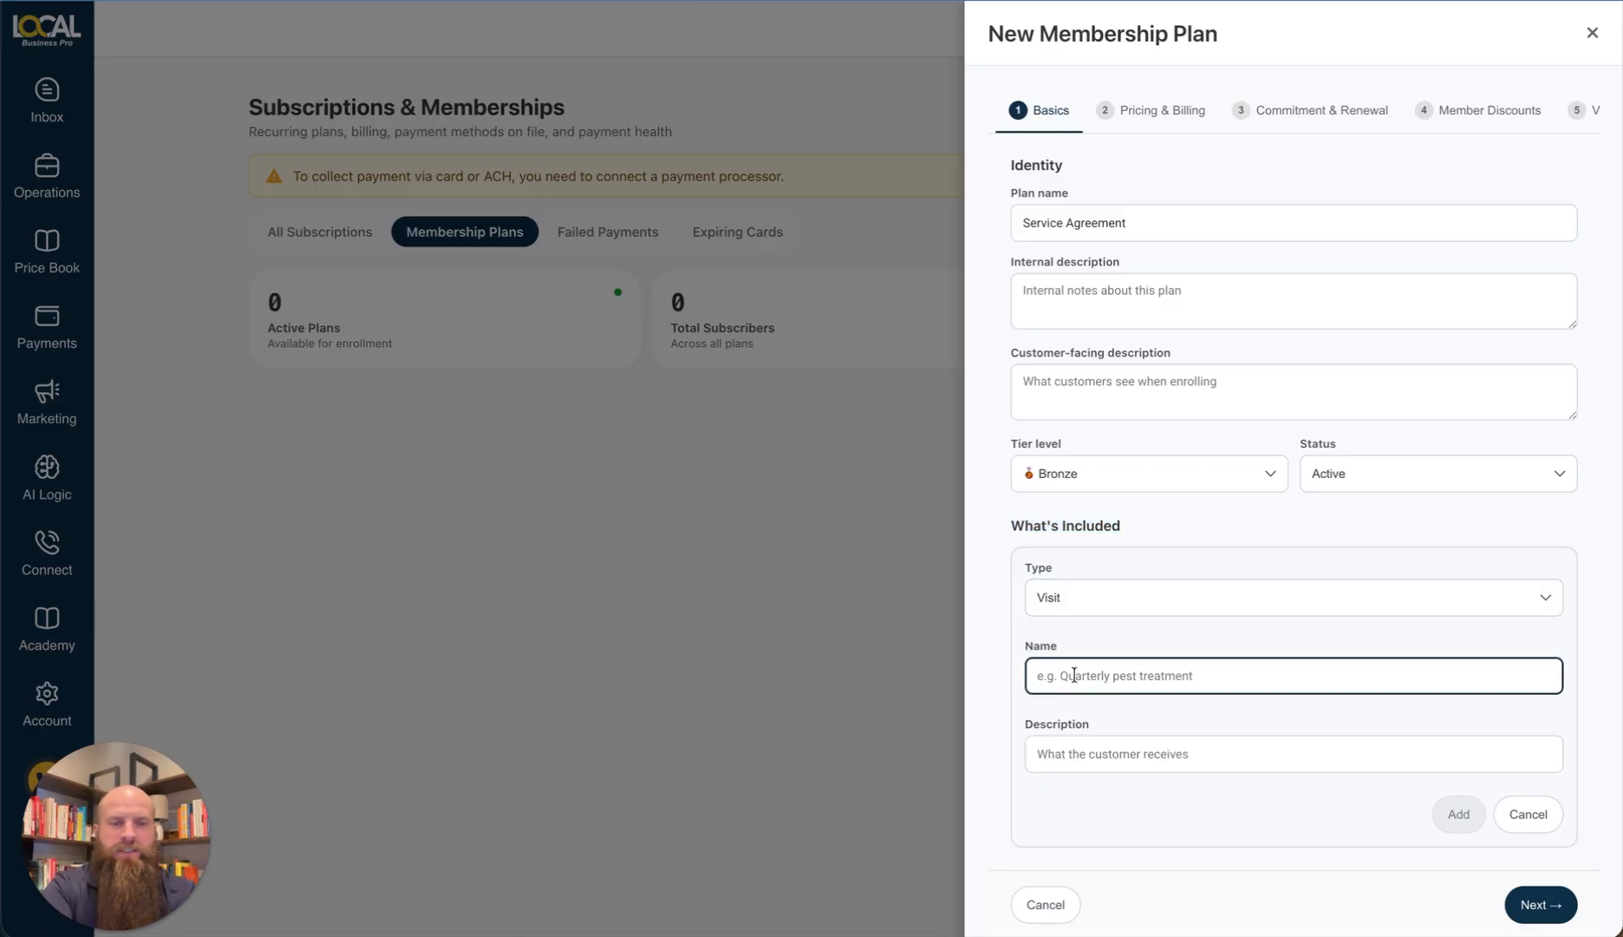
pyautogui.write('Q')
pyautogui.press('BackSpace')
pyautogui.write('Once a year')
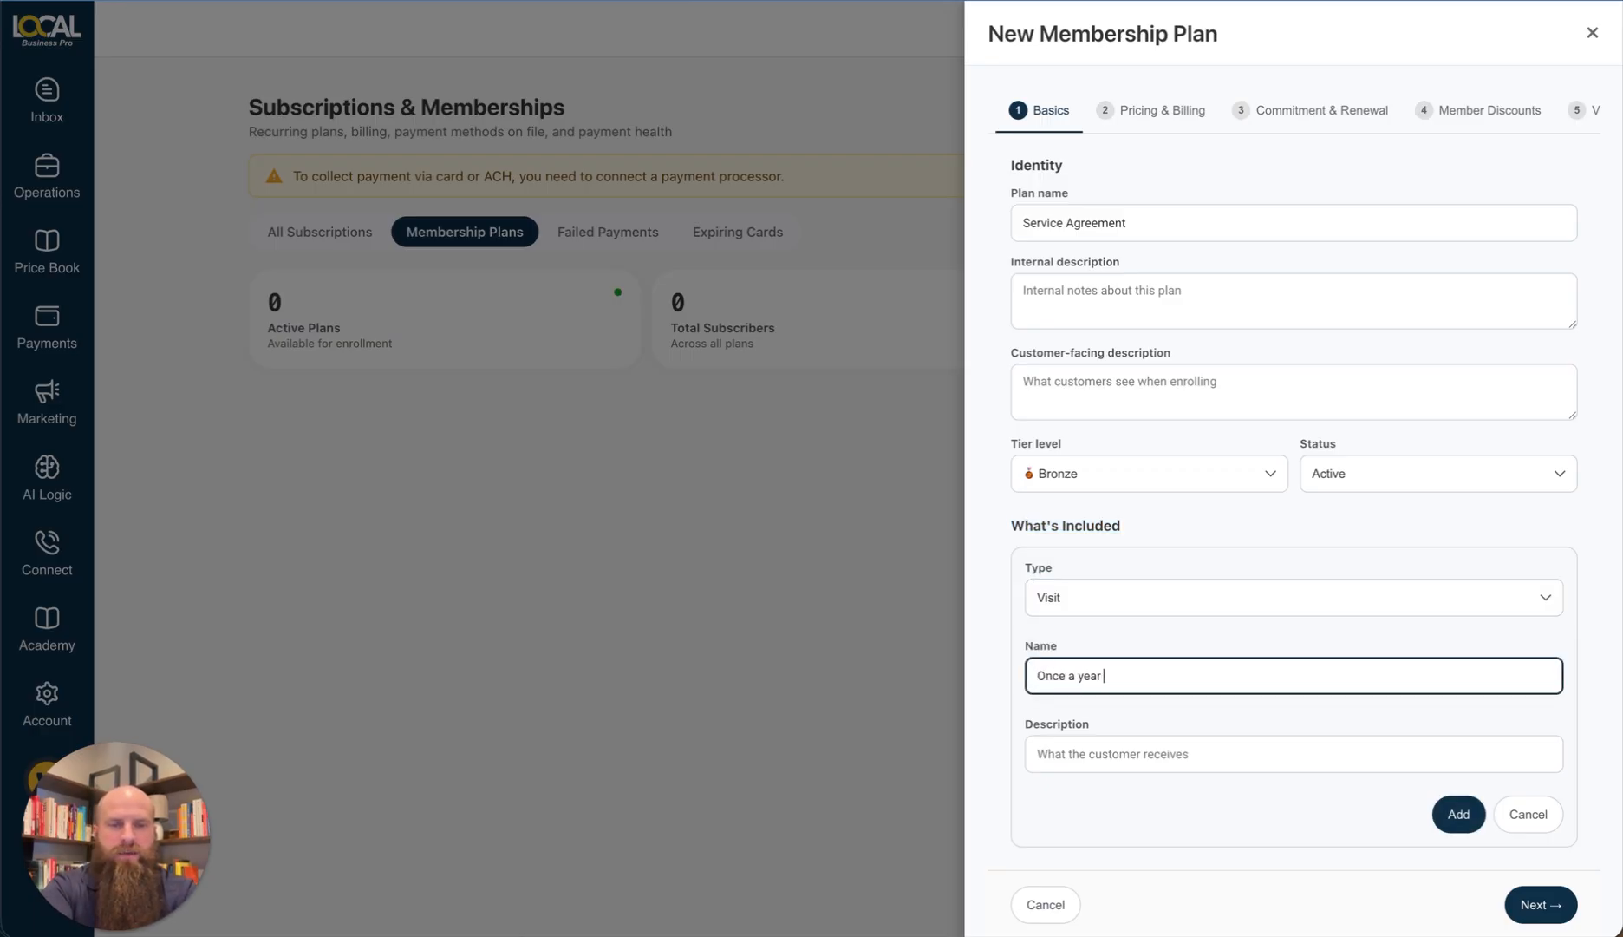
pyautogui.write(' Flush')
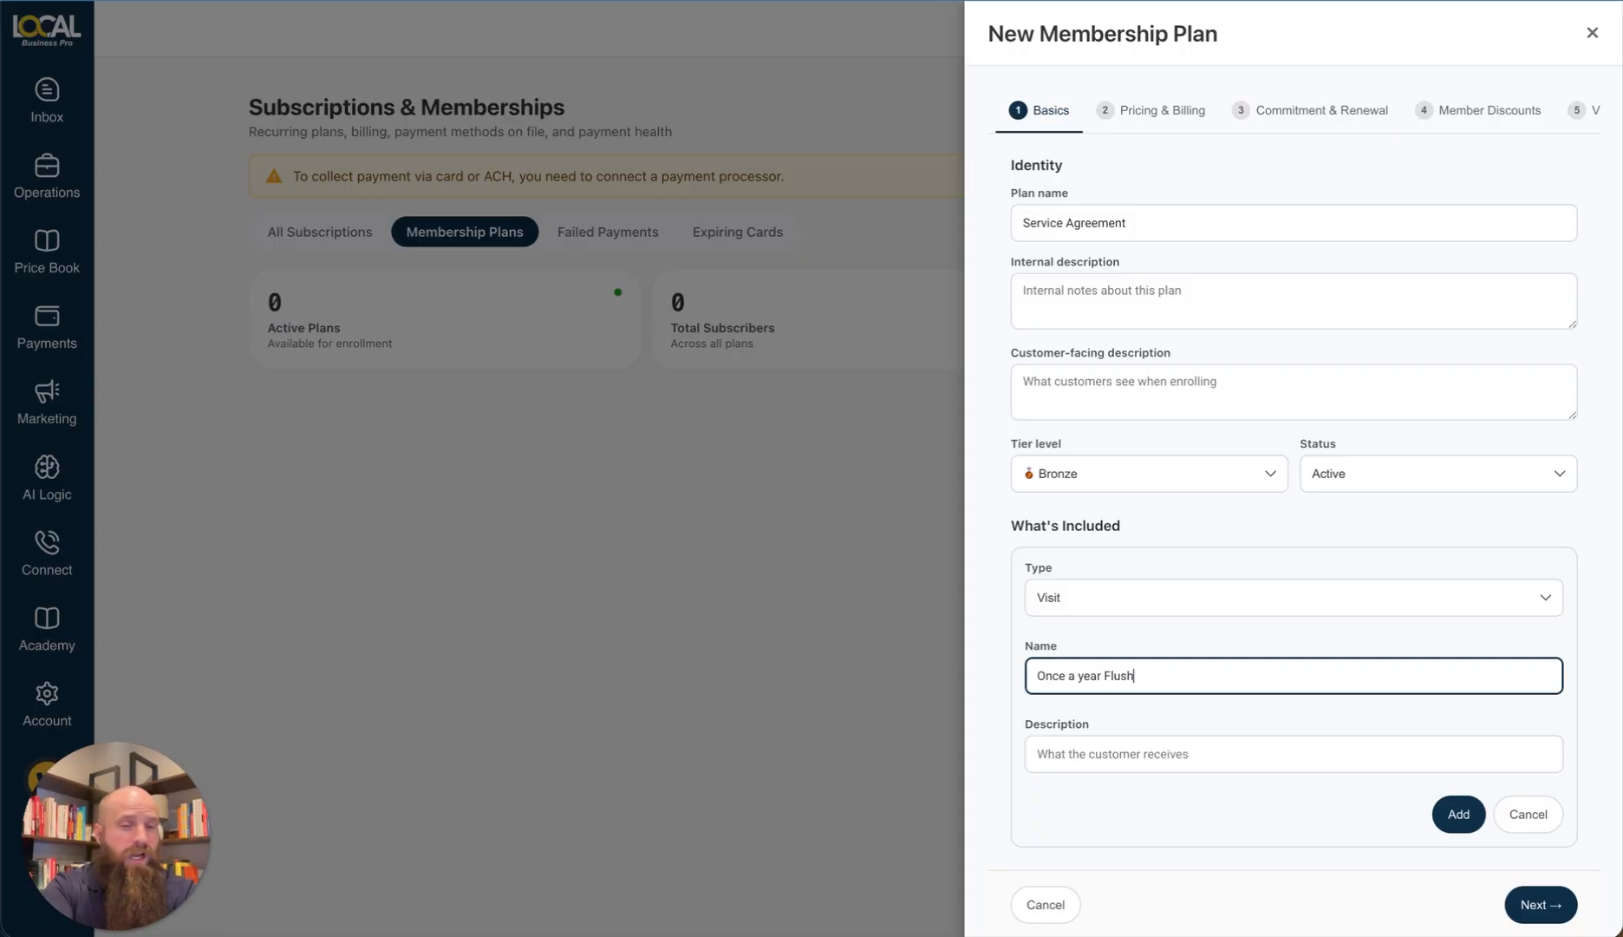
pyautogui.click(1083, 749)
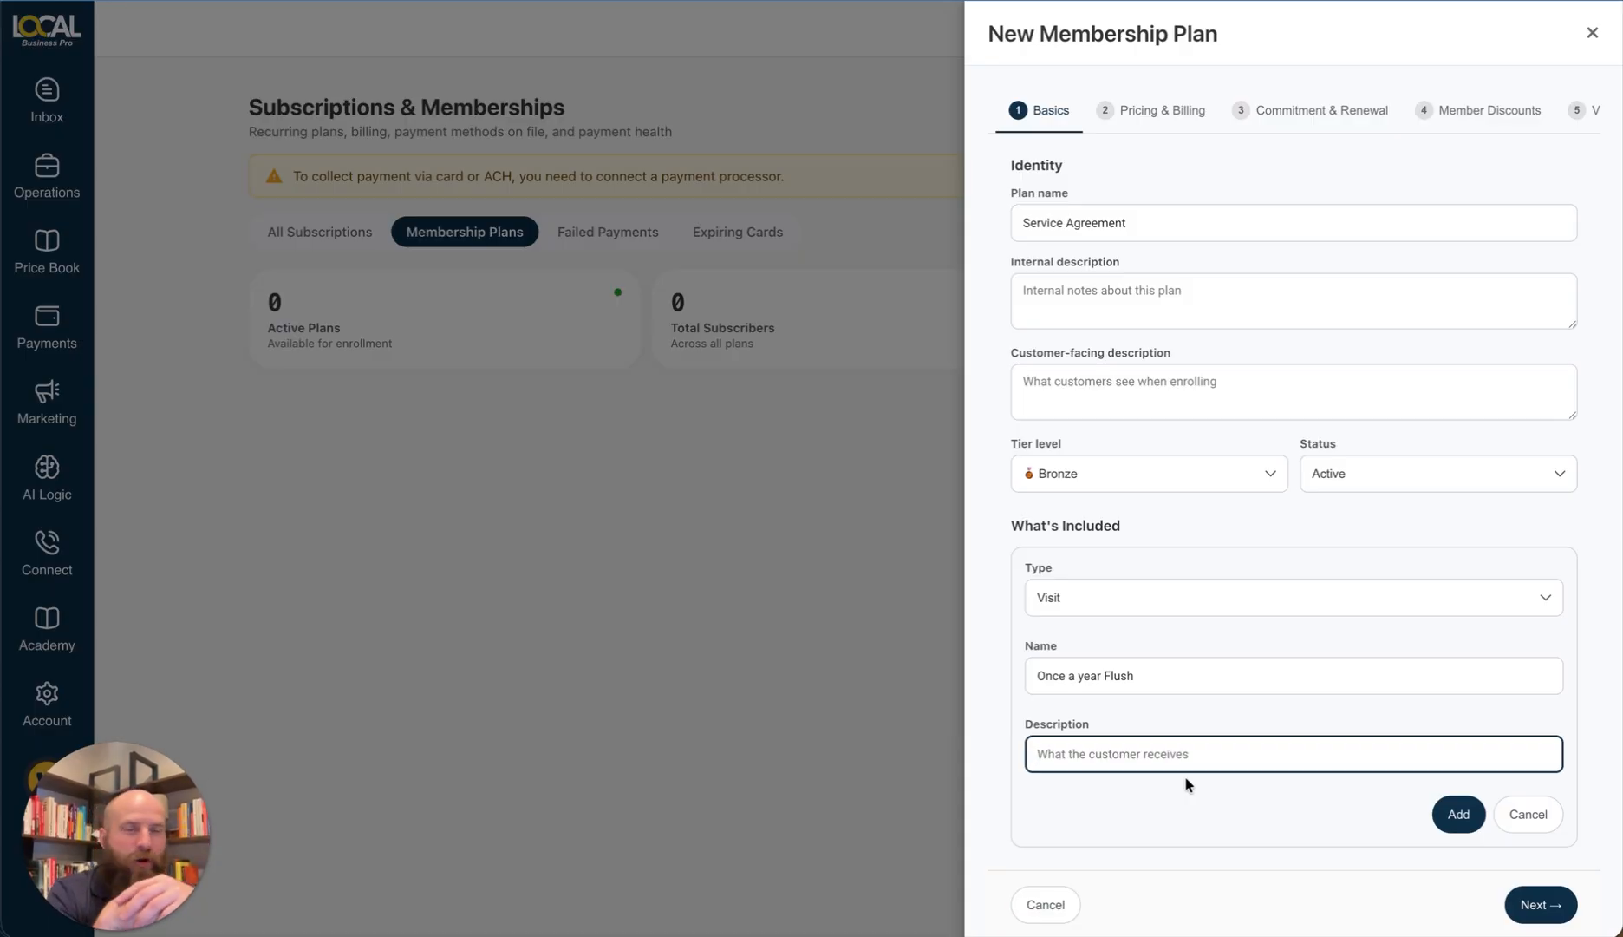
pyautogui.click(1101, 675)
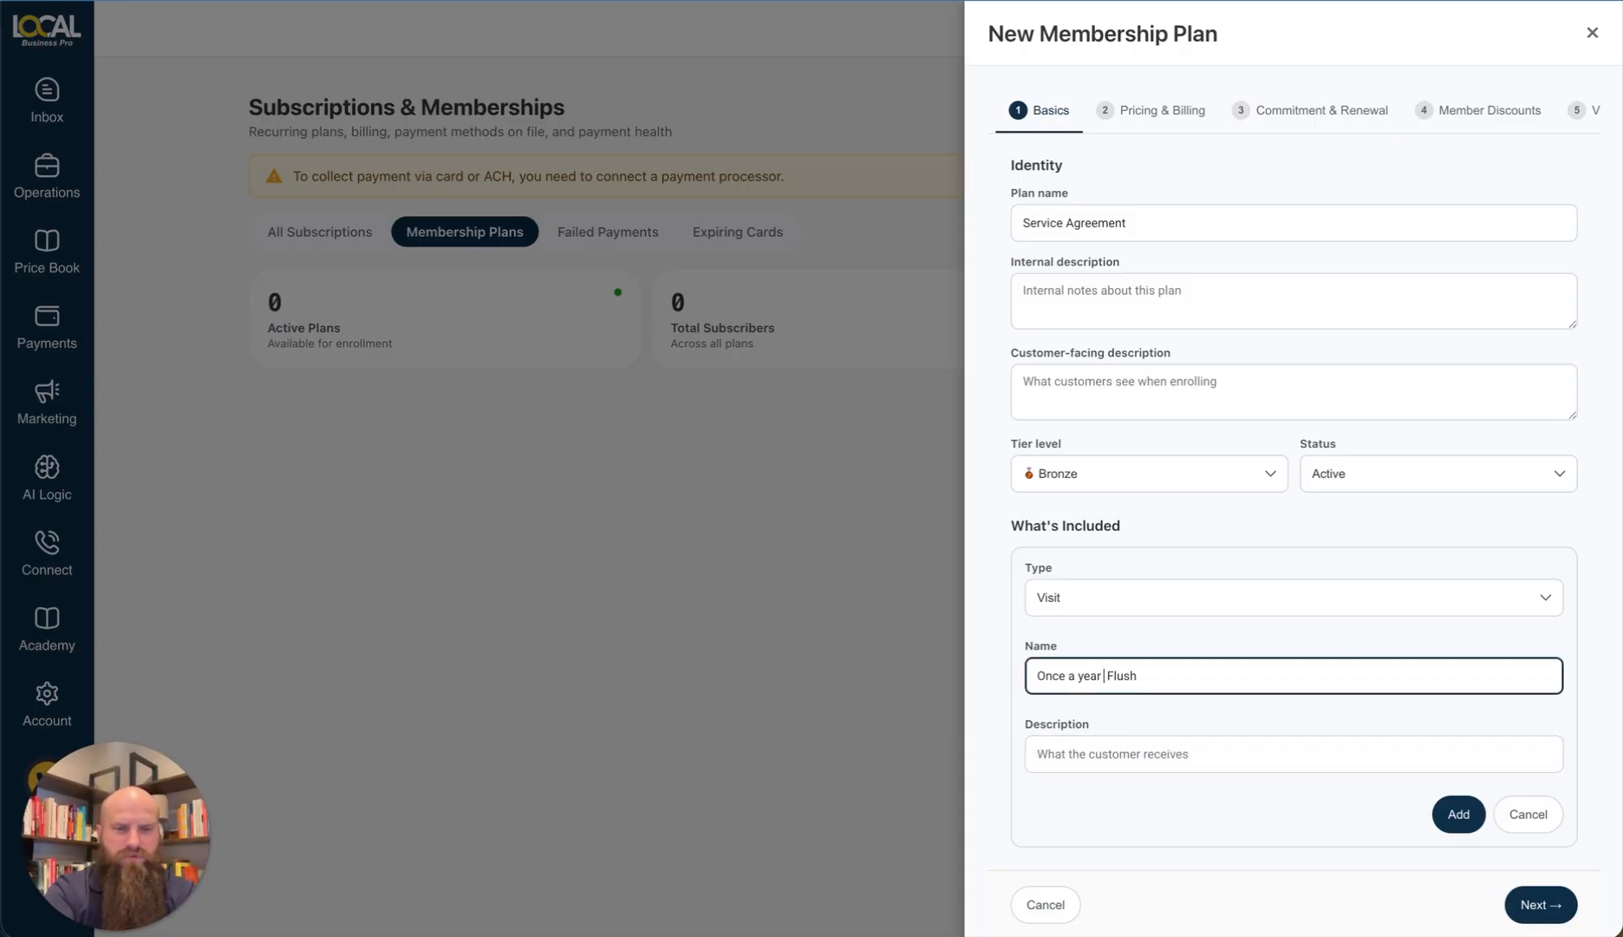
pyautogui.write('Water Heater')
# Step: Describe the item as a yearly complete water heater flush to extend its life, and add it
pyautogui.click(1116, 755)
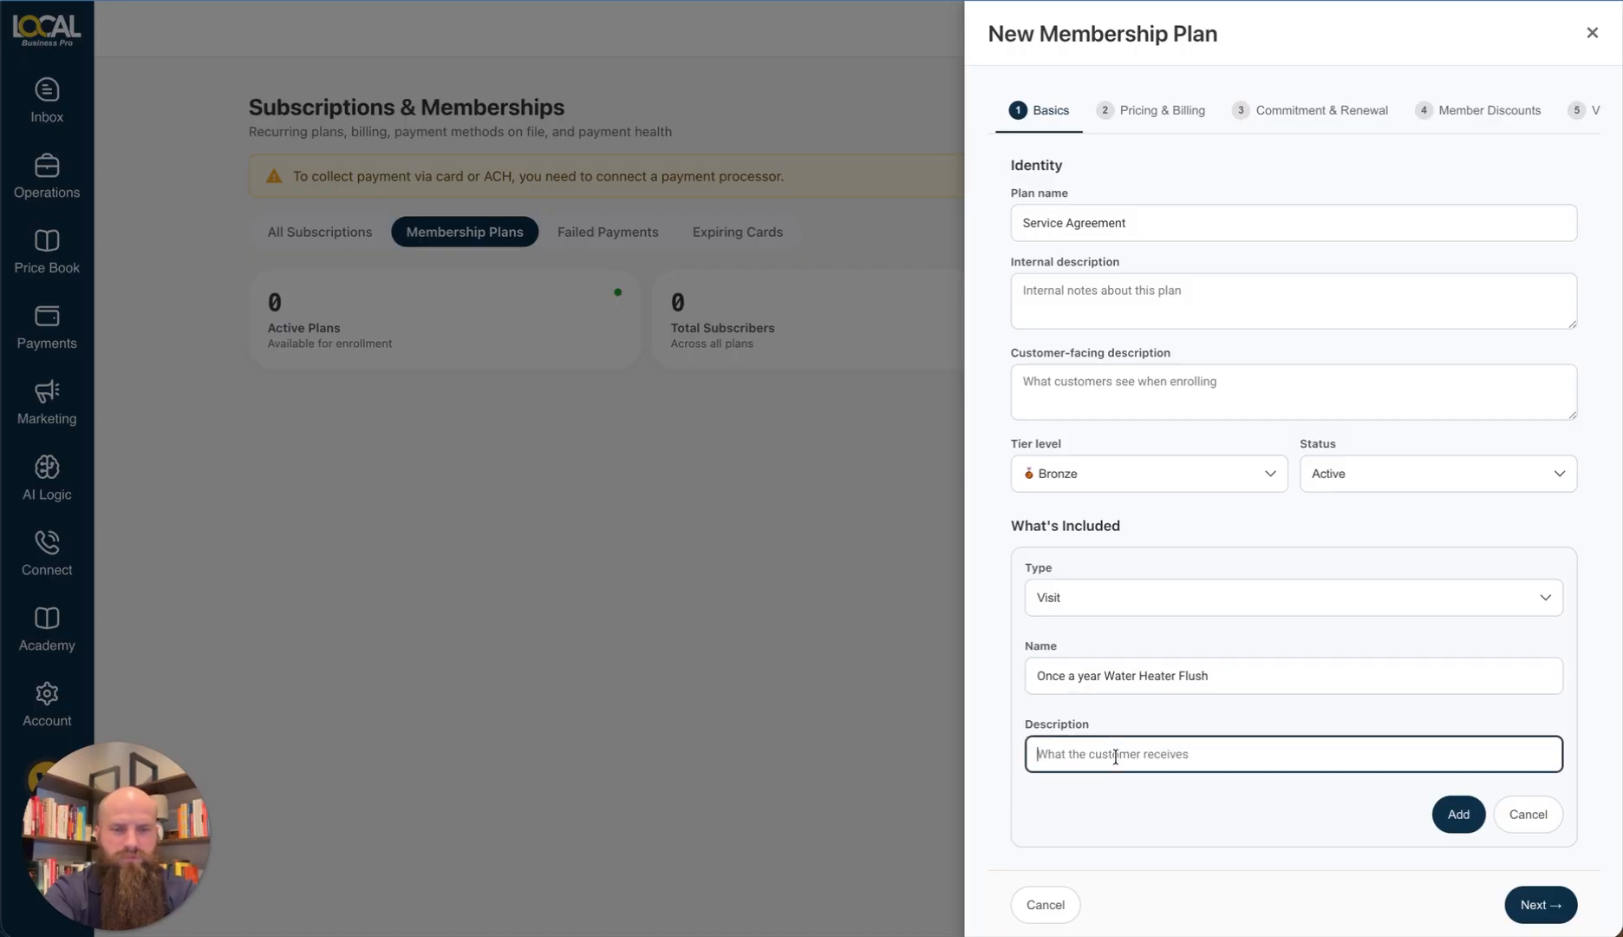
pyautogui.write('We will come out once')
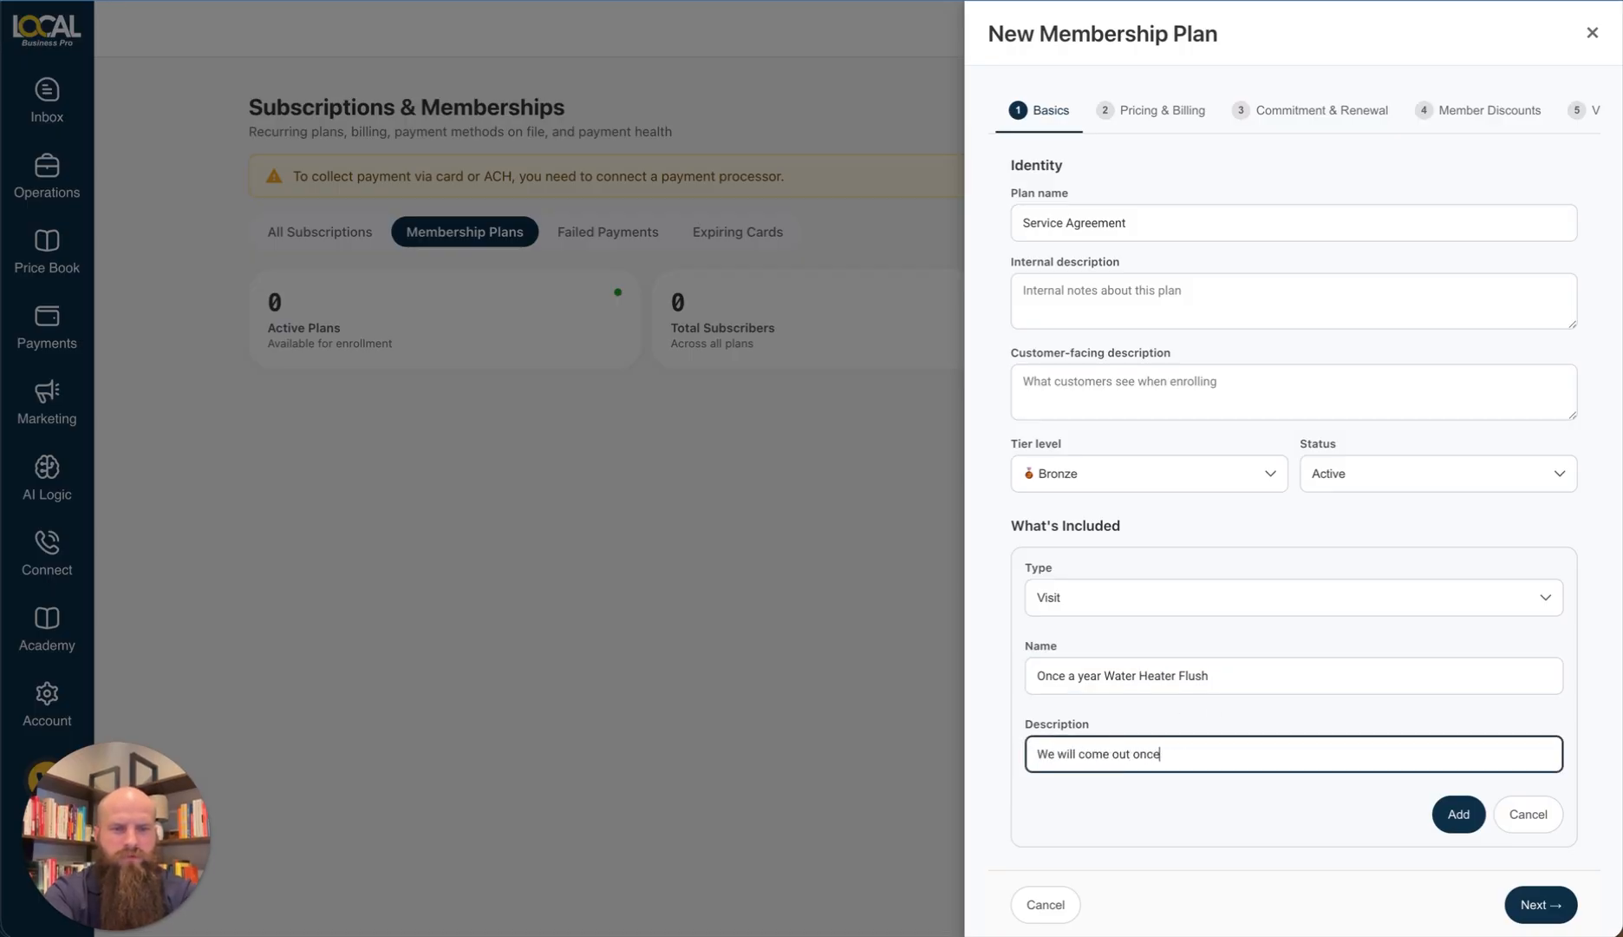
pyautogui.write(' a year and do a ')
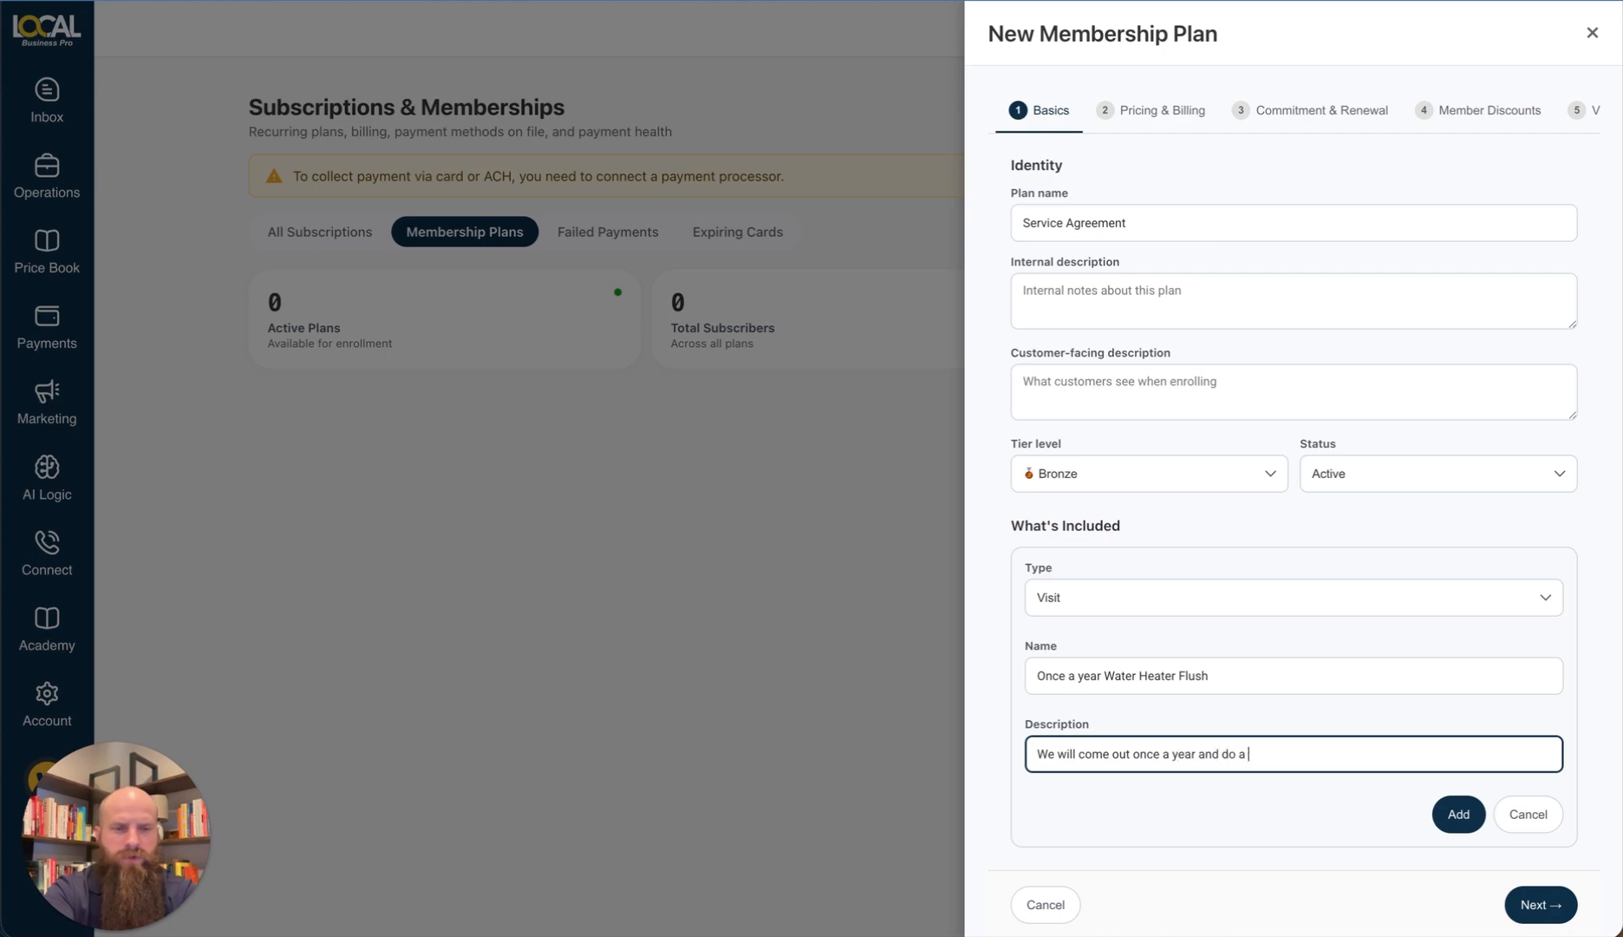
pyautogui.write('complete flush of your')
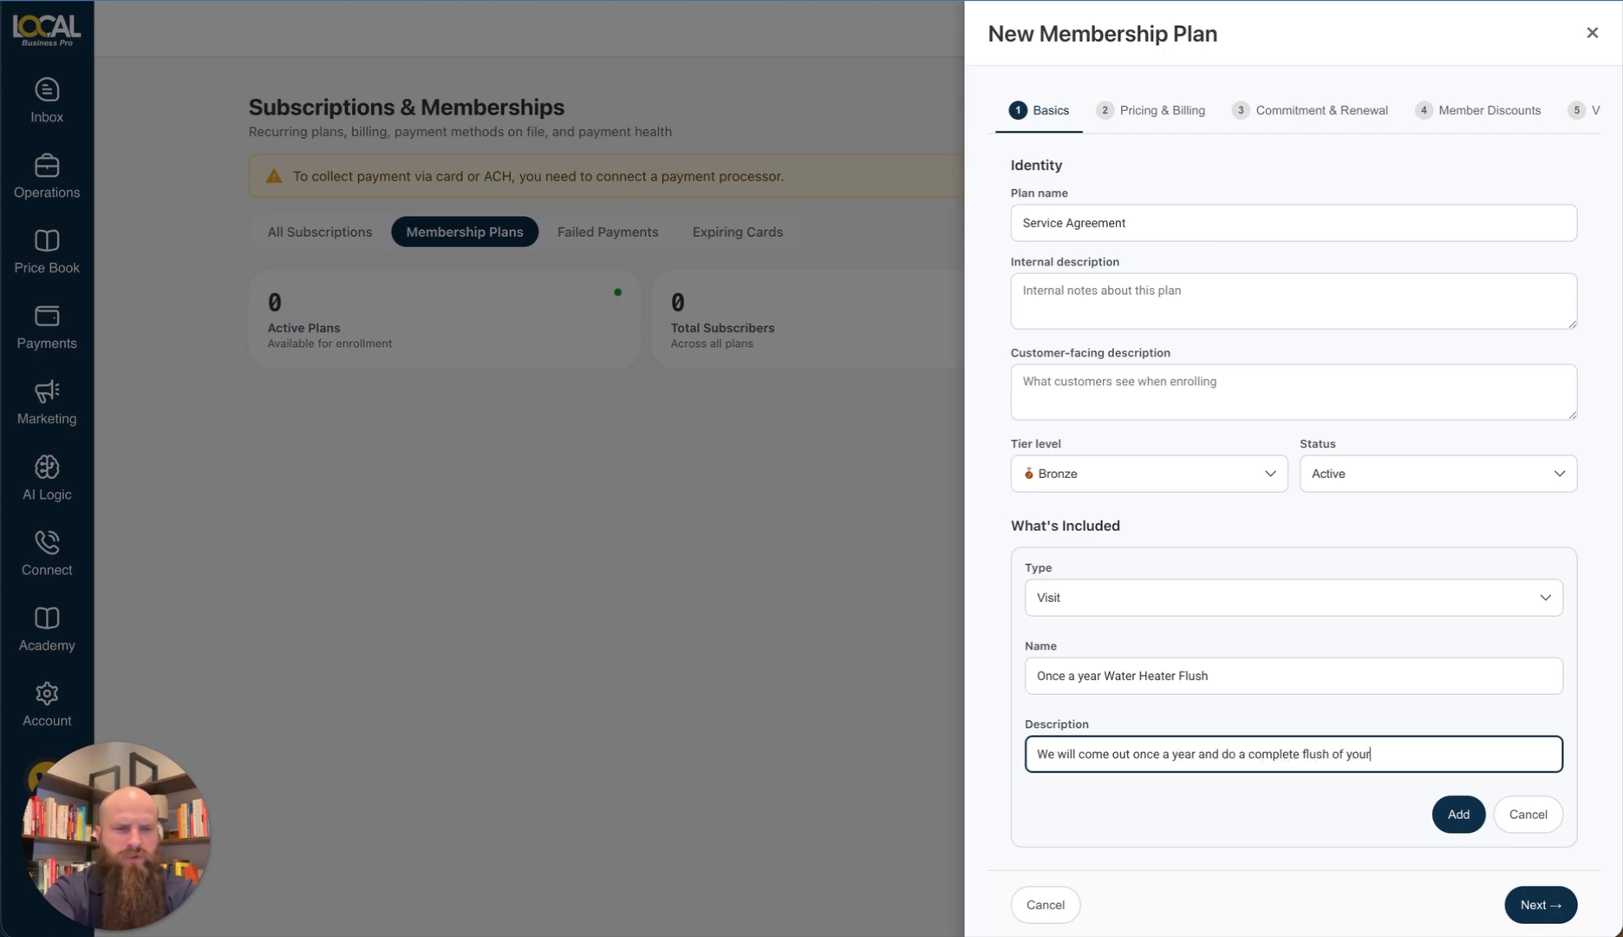
pyautogui.write(' water heater to ex')
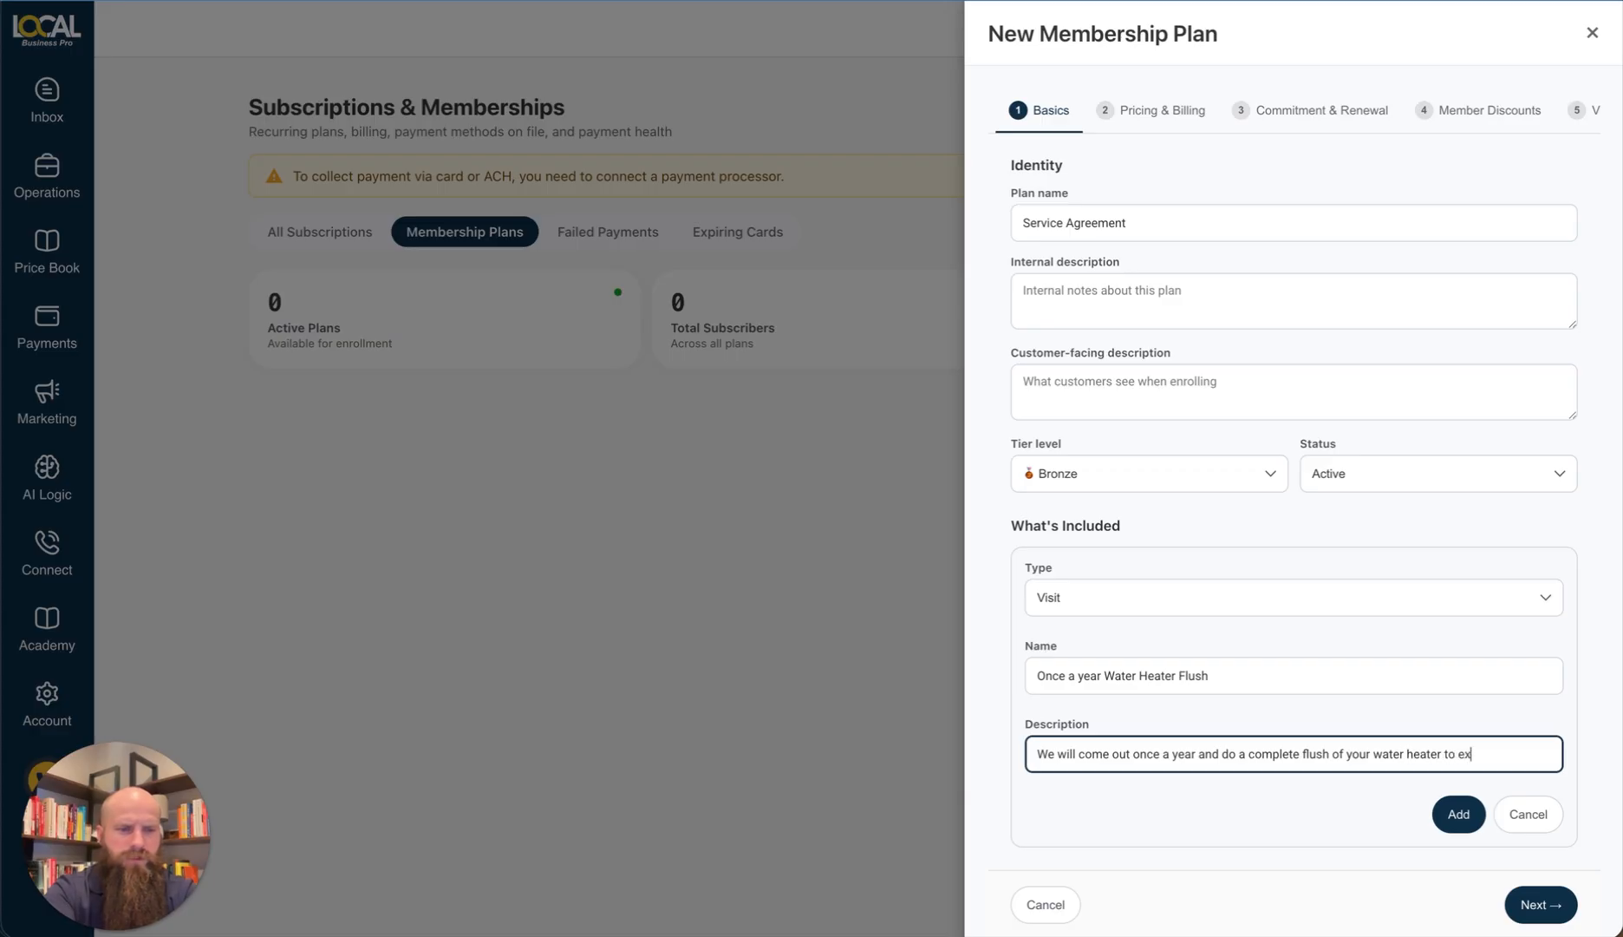
pyautogui.write("tend it's life.")
pyautogui.click(1443, 813)
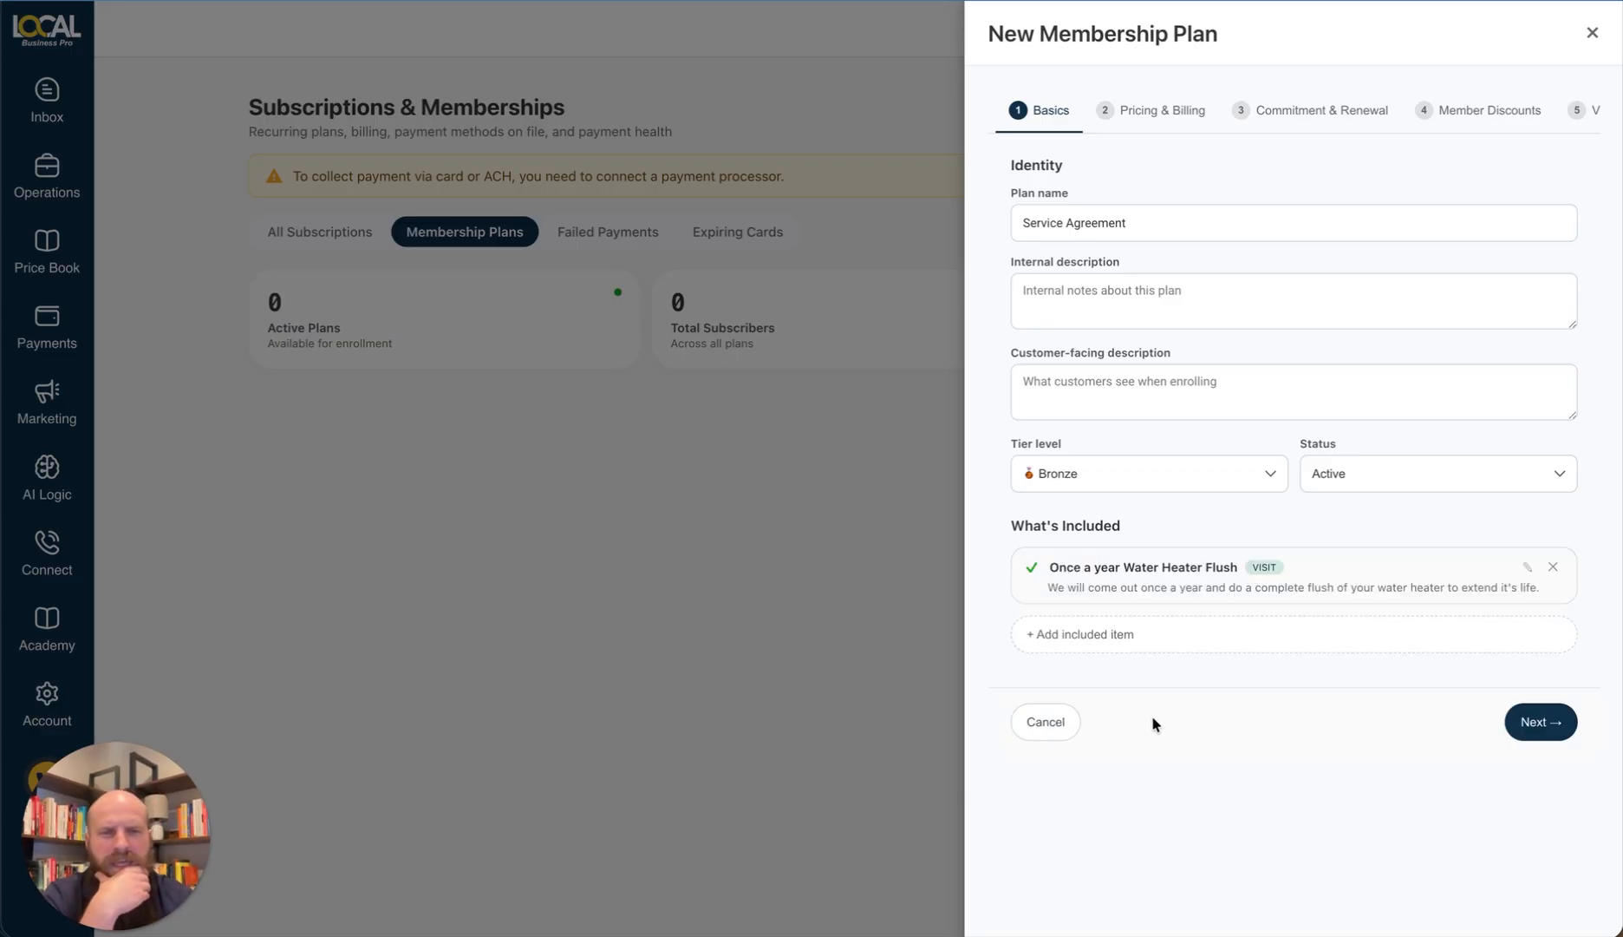
# Step: Start a second included item, then discard it
pyautogui.click(1162, 634)
pyautogui.click(1143, 657)
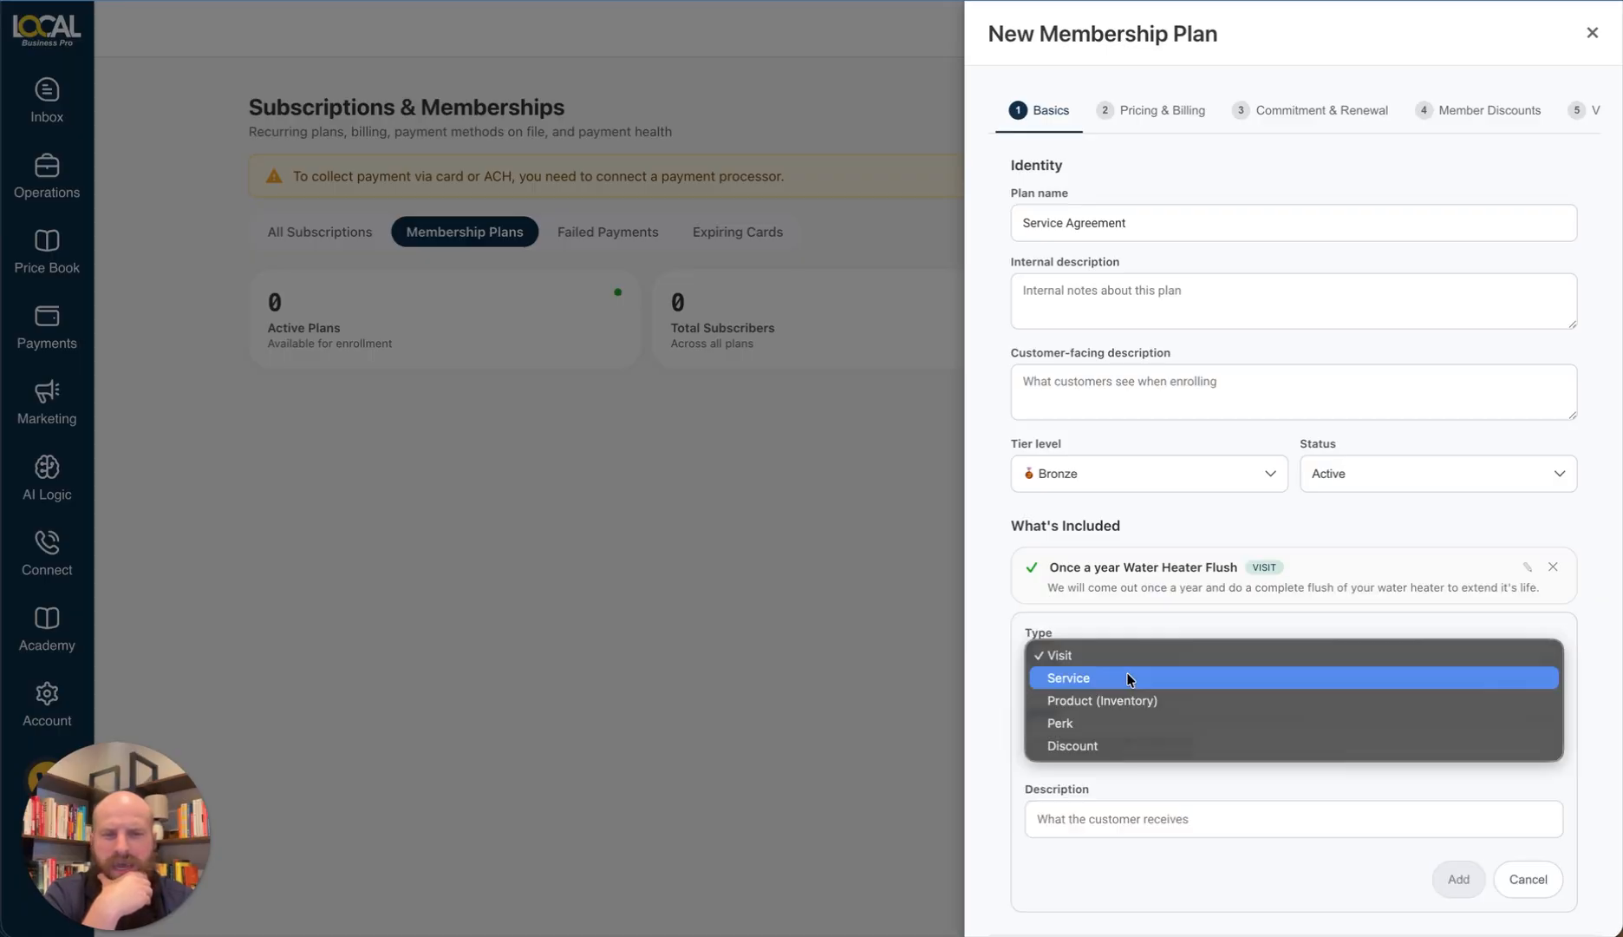
pyautogui.click(1235, 625)
pyautogui.click(1513, 883)
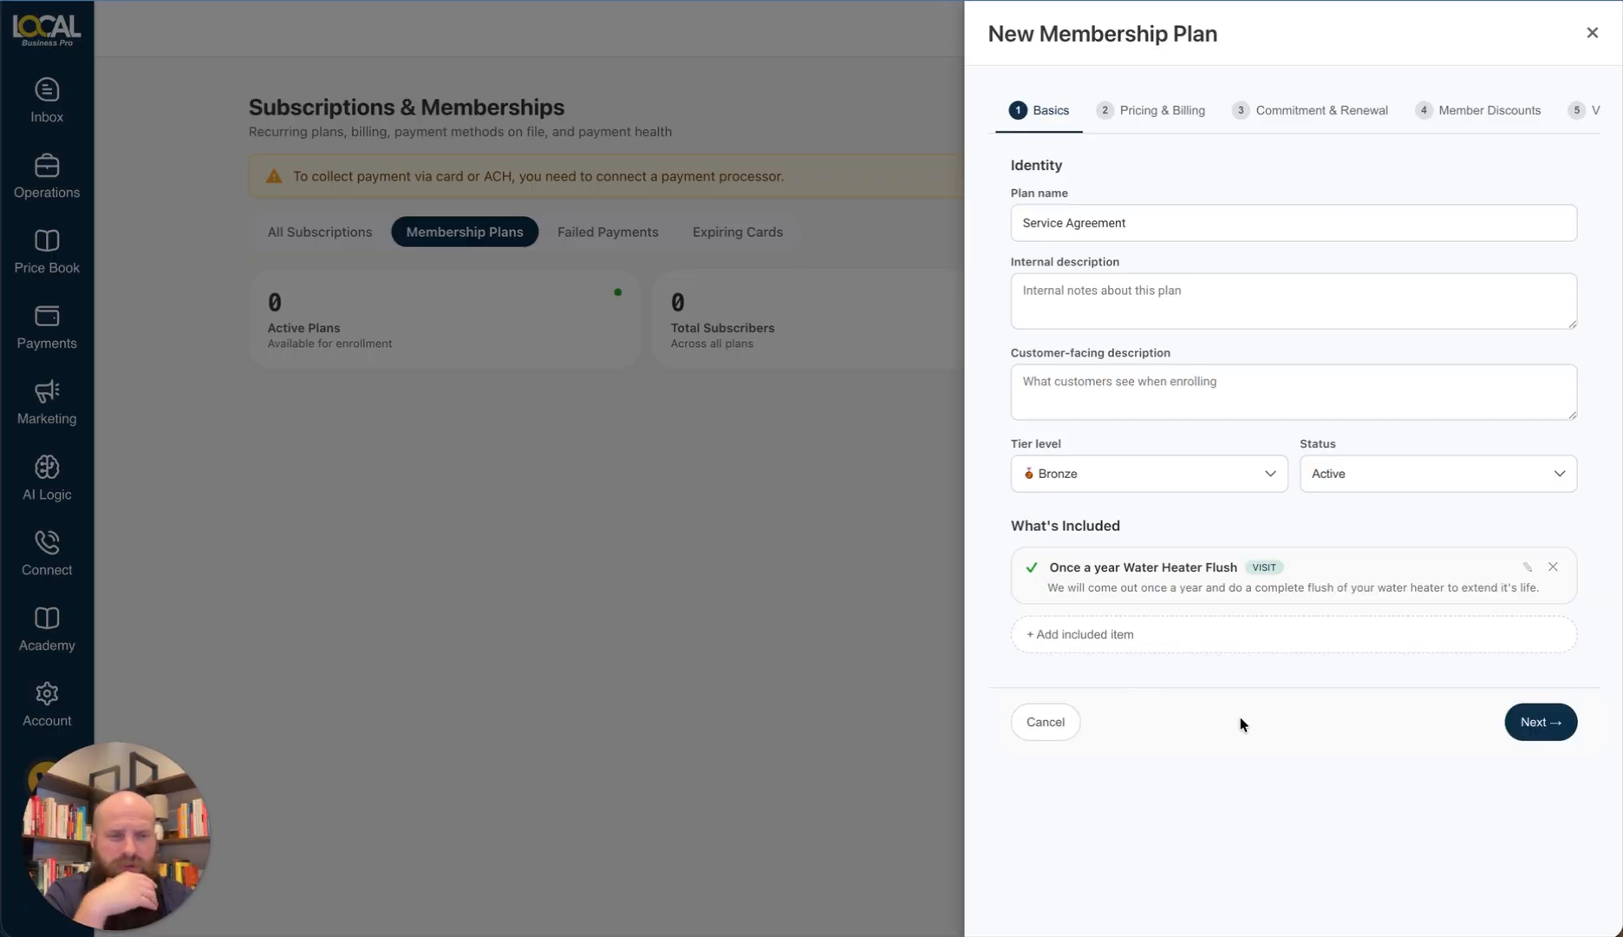
# Step: On Pricing & Billing, keep Monthly recurring pricing at a $10 monthly price
pyautogui.click(1537, 723)
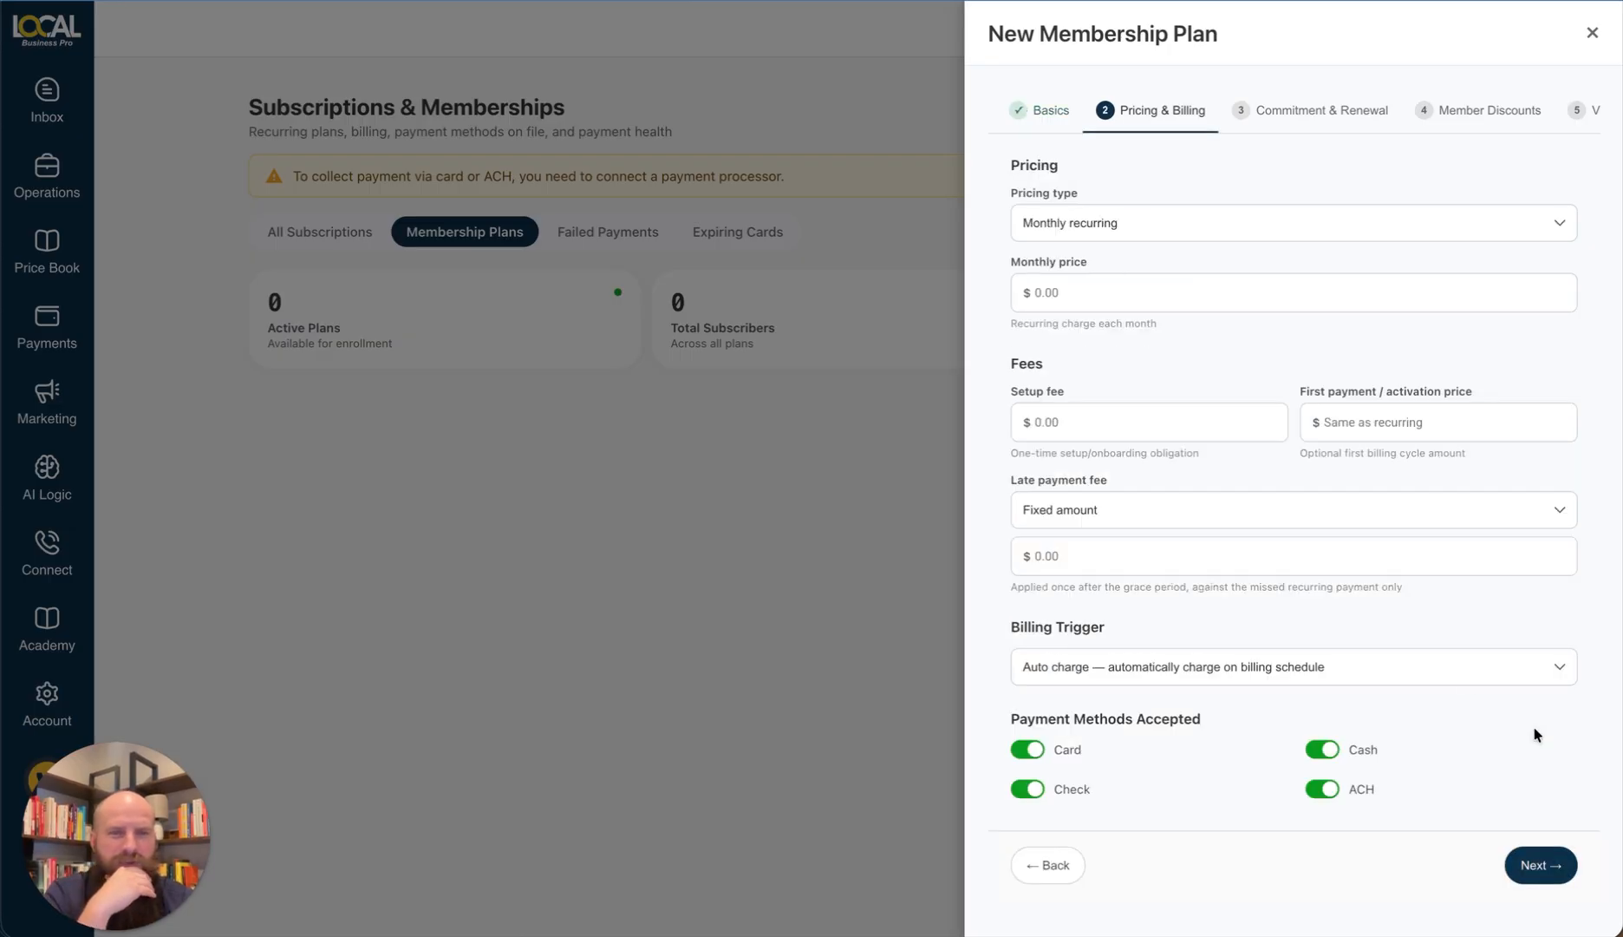
pyautogui.click(1128, 235)
pyautogui.click(1154, 215)
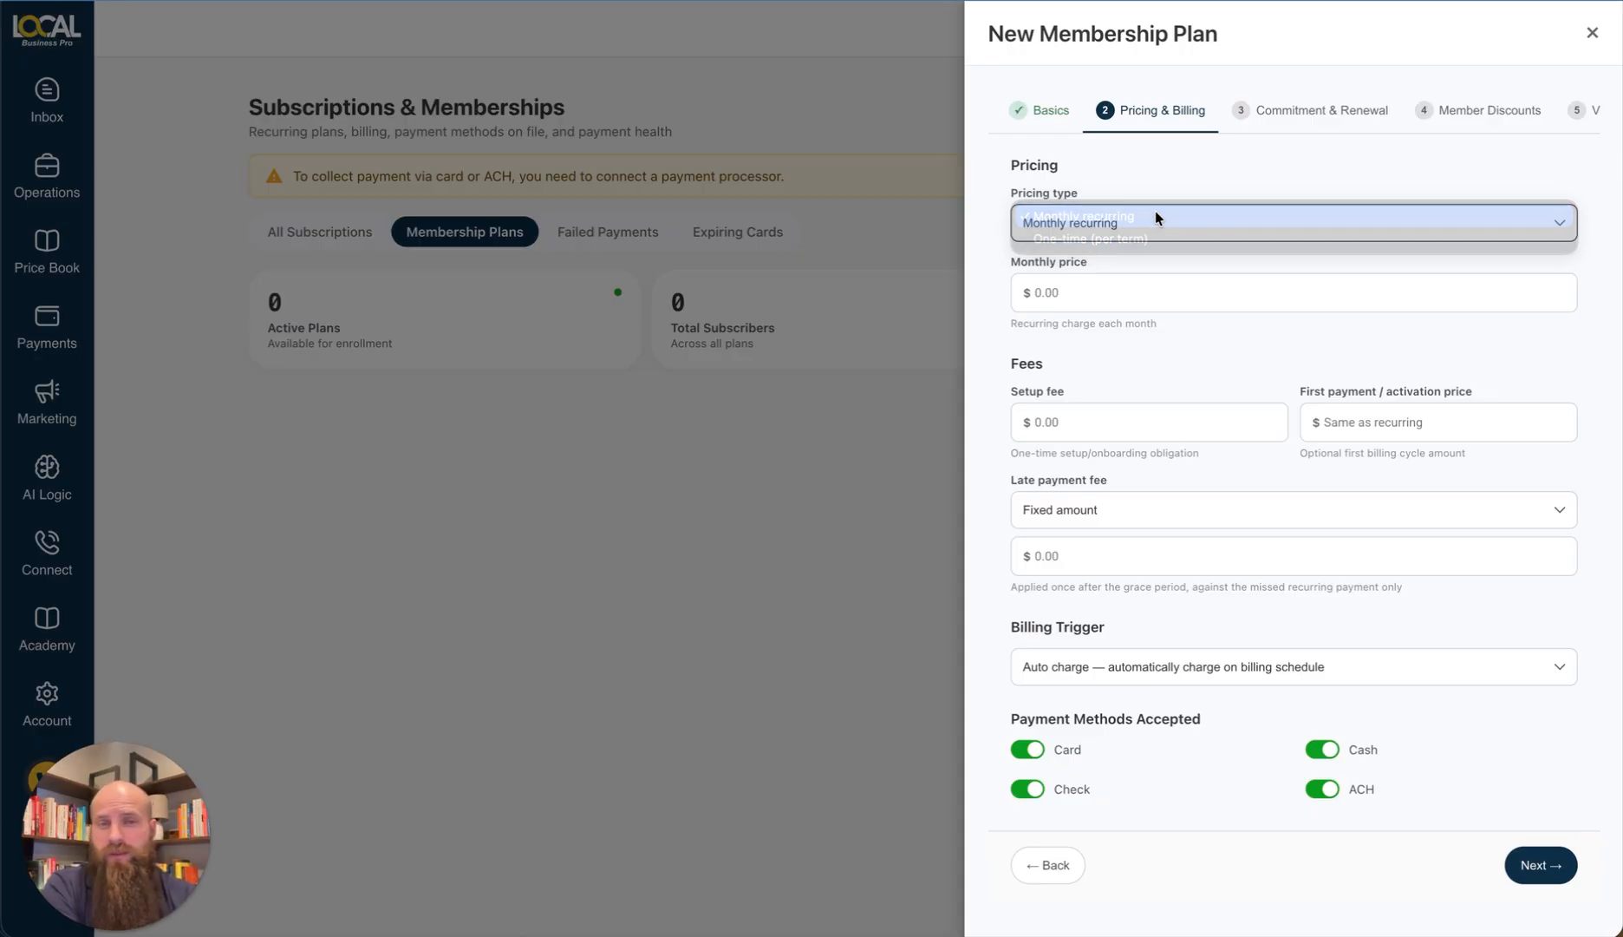
pyautogui.click(1155, 296)
pyautogui.write('10')
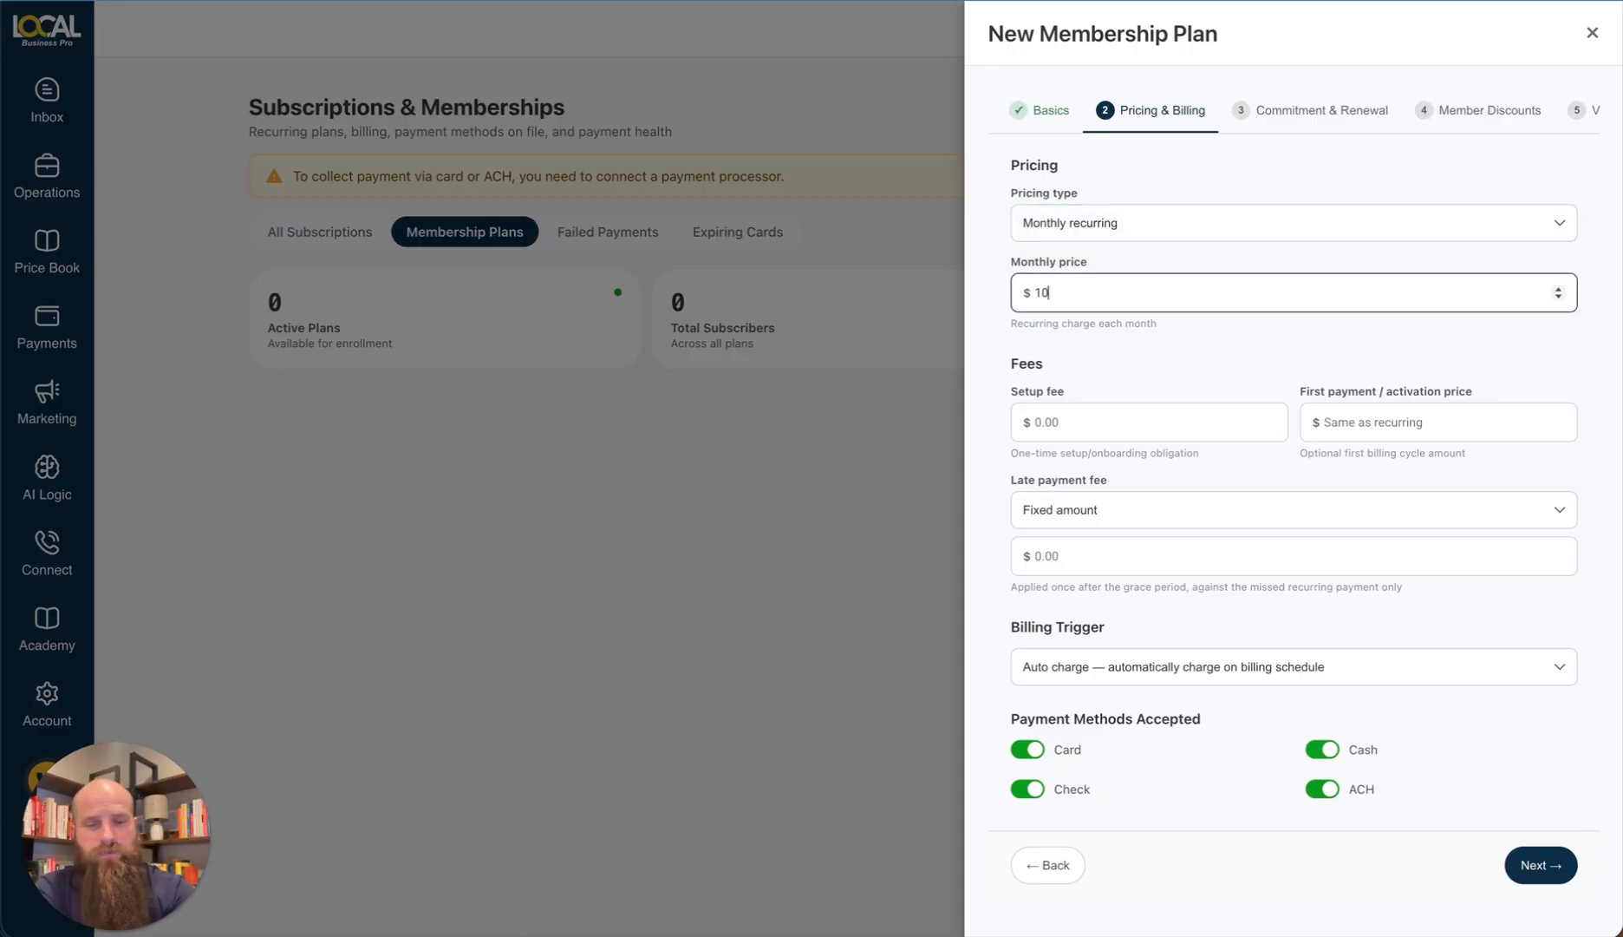
pyautogui.click(1124, 368)
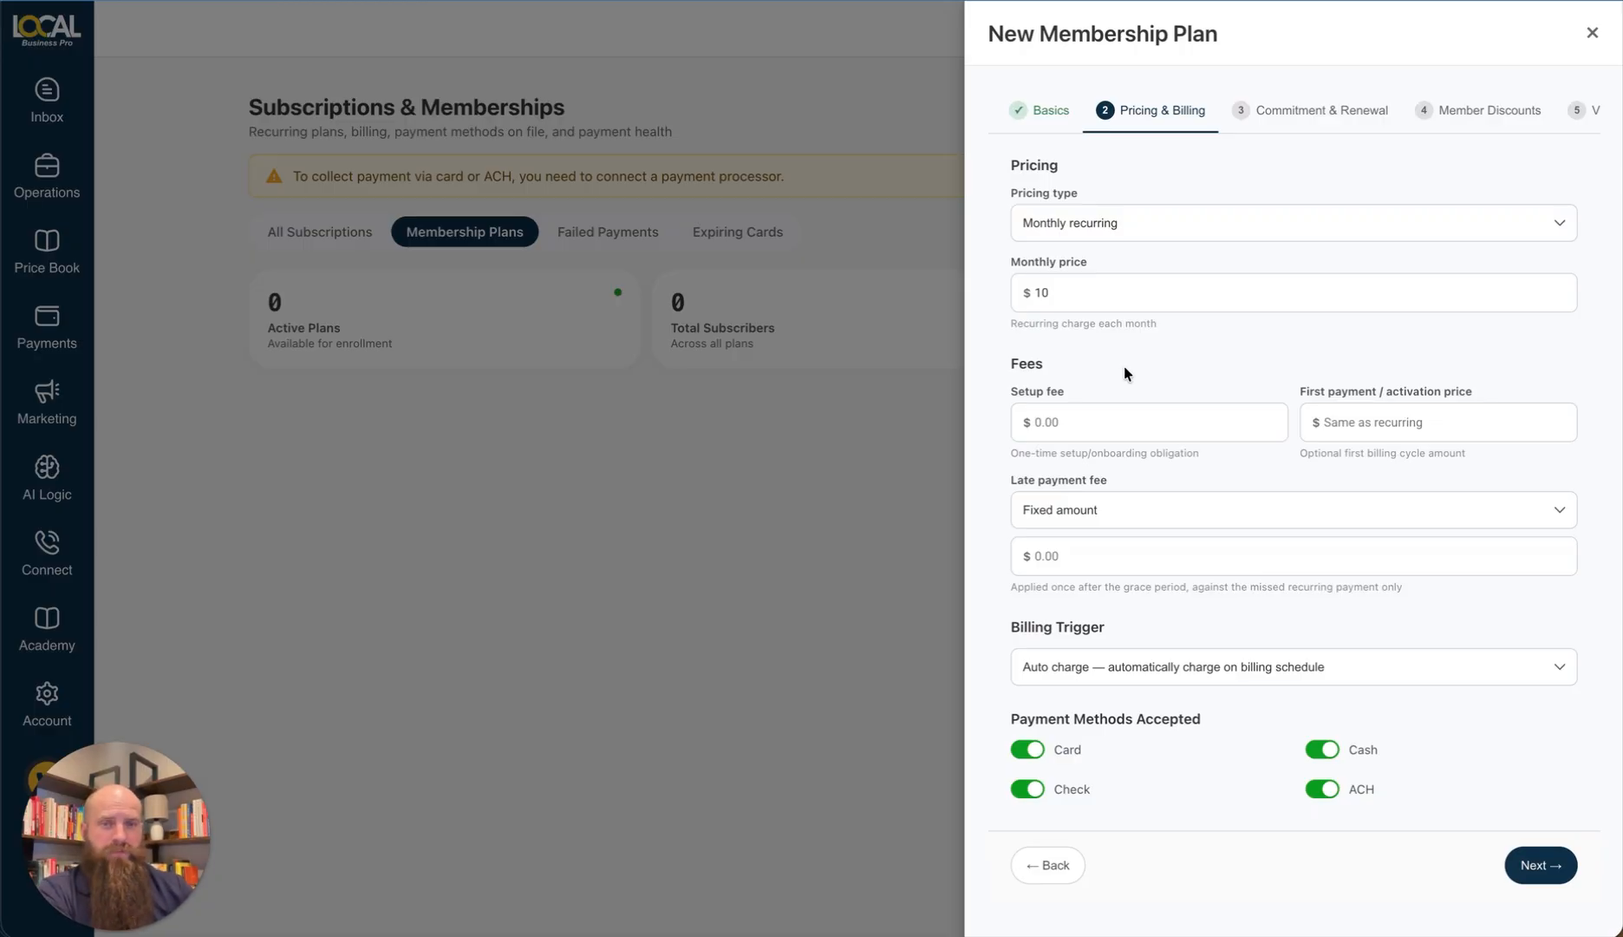
# Step: Enter a $0 setup fee and $0 first payment, keeping a fixed-amount late fee
pyautogui.click(1063, 422)
pyautogui.write('0')
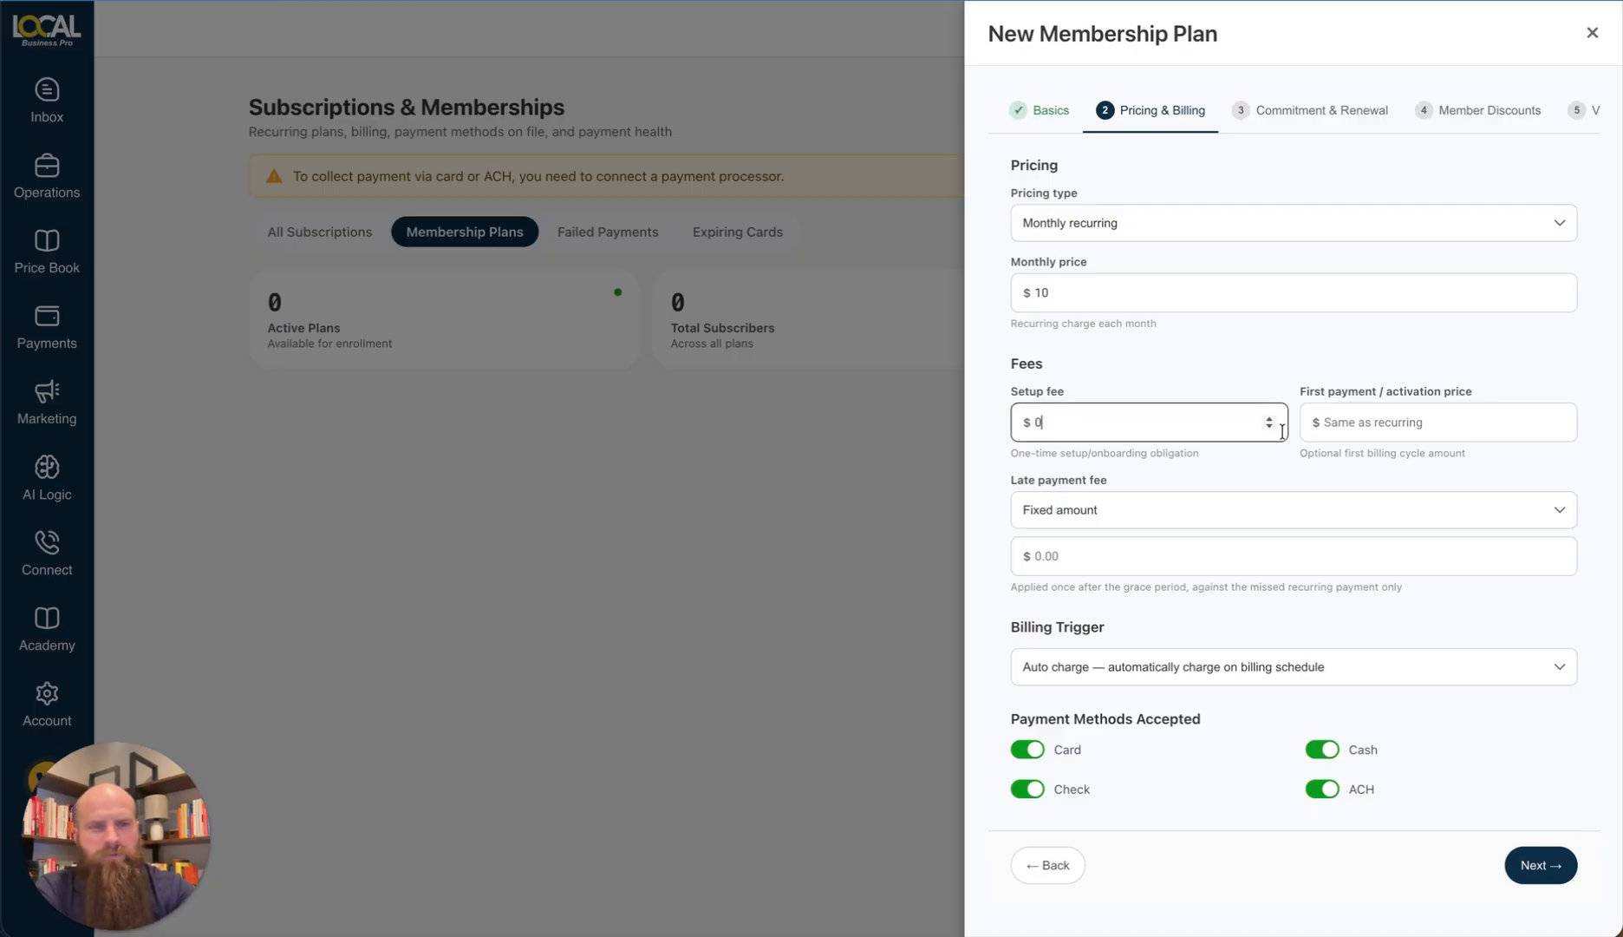
pyautogui.click(1362, 426)
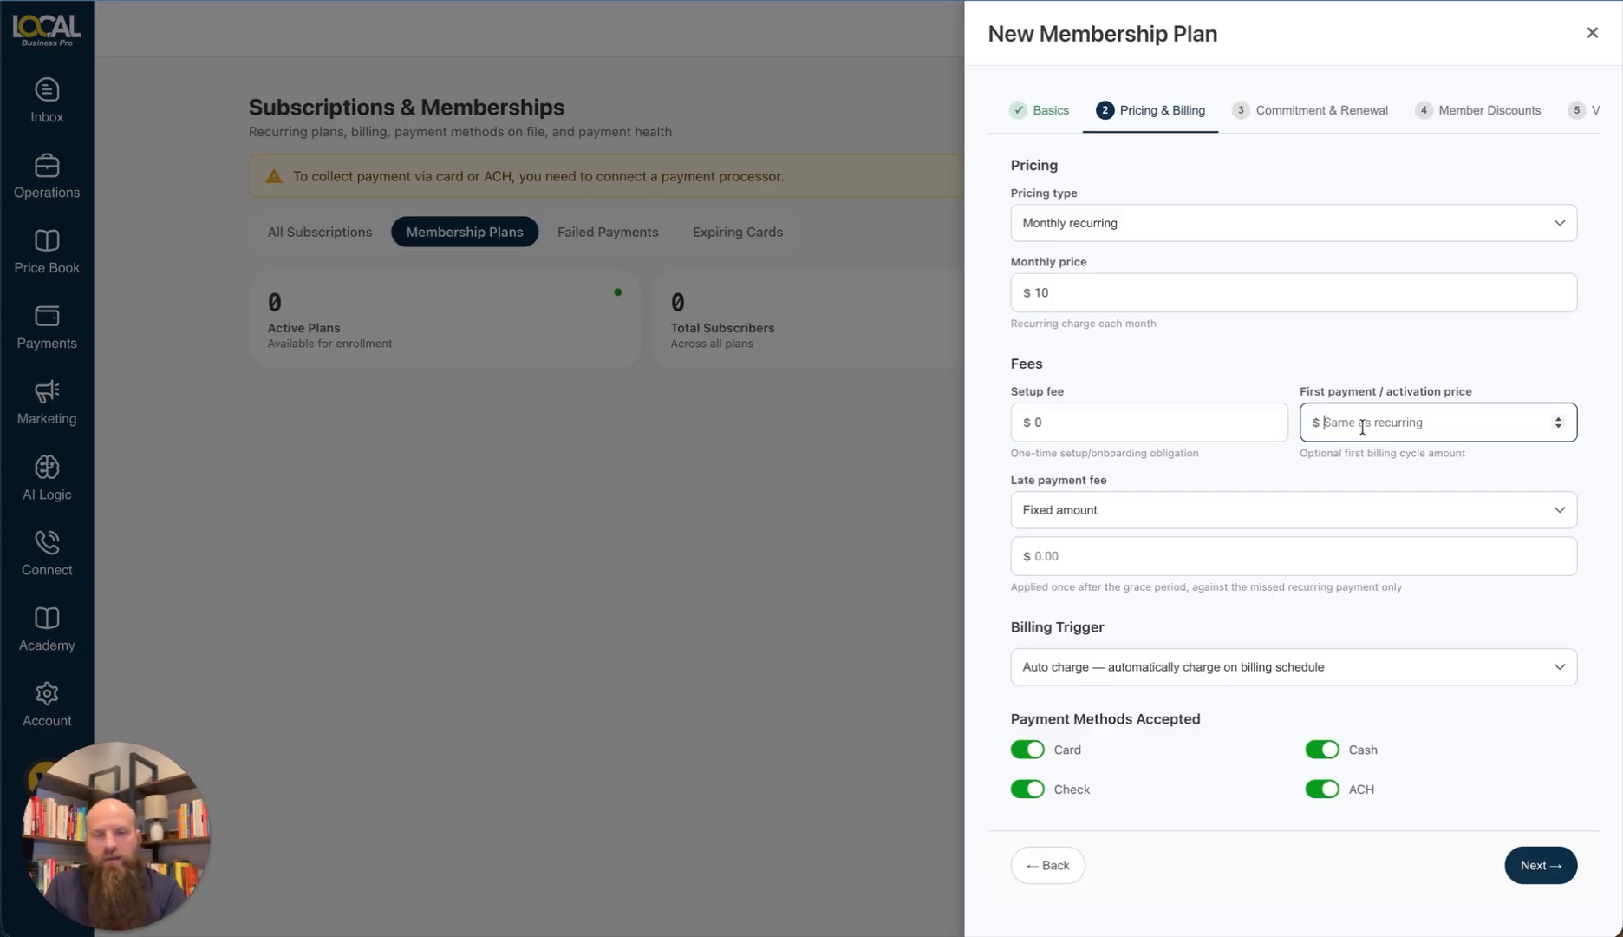
pyautogui.write('0')
pyautogui.click(1368, 357)
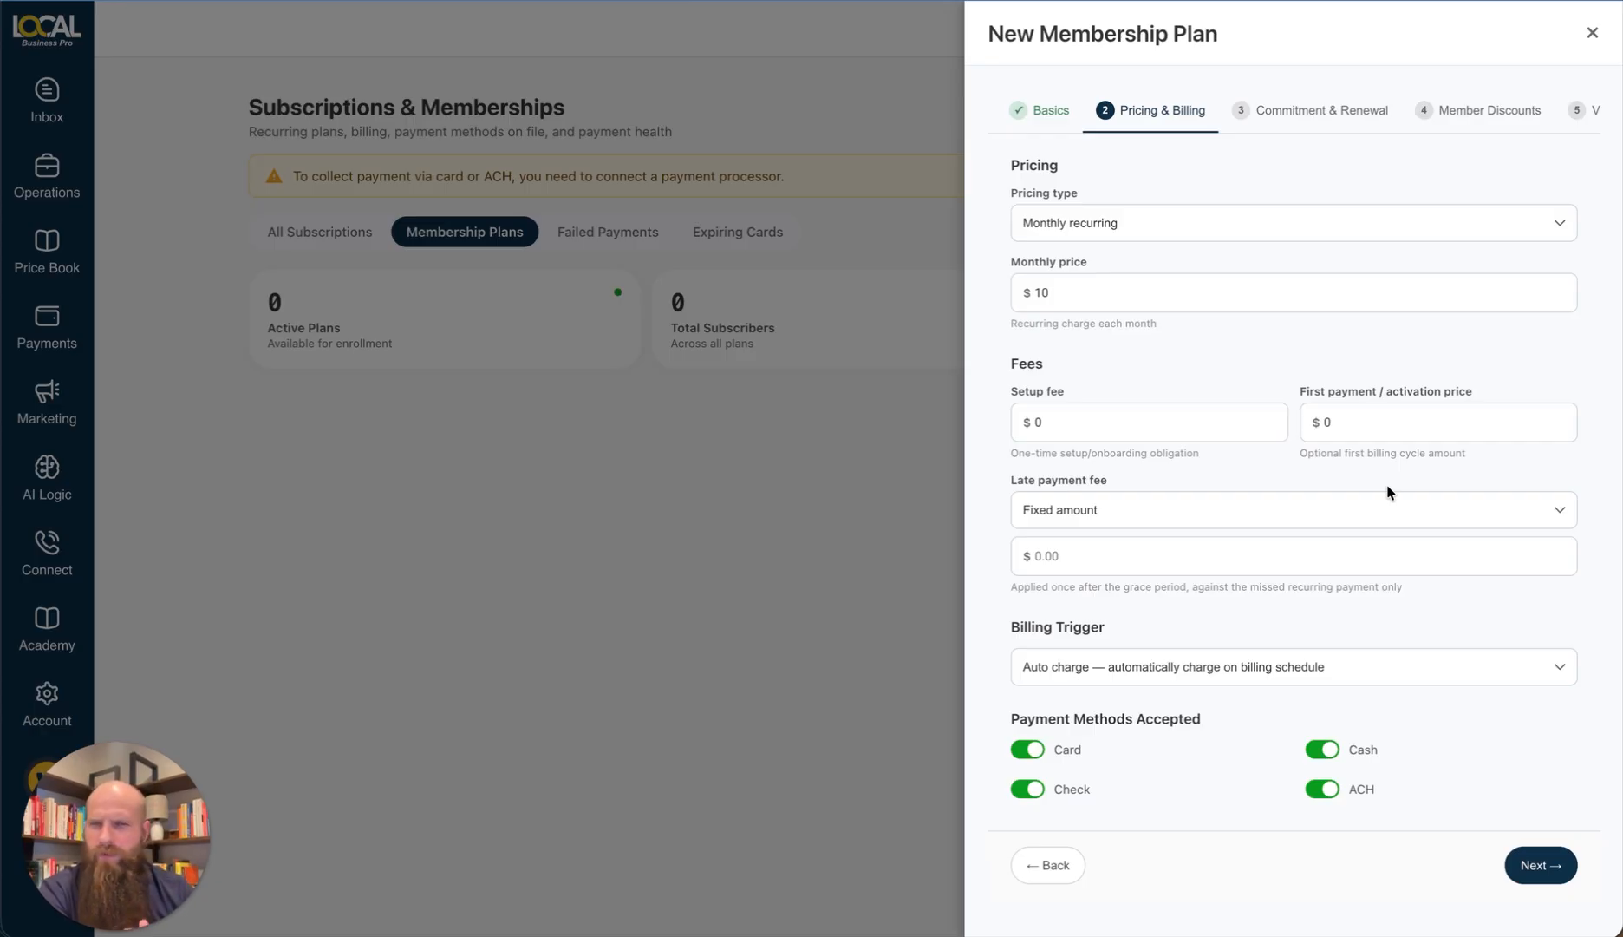
pyautogui.click(1090, 509)
pyautogui.click(1101, 507)
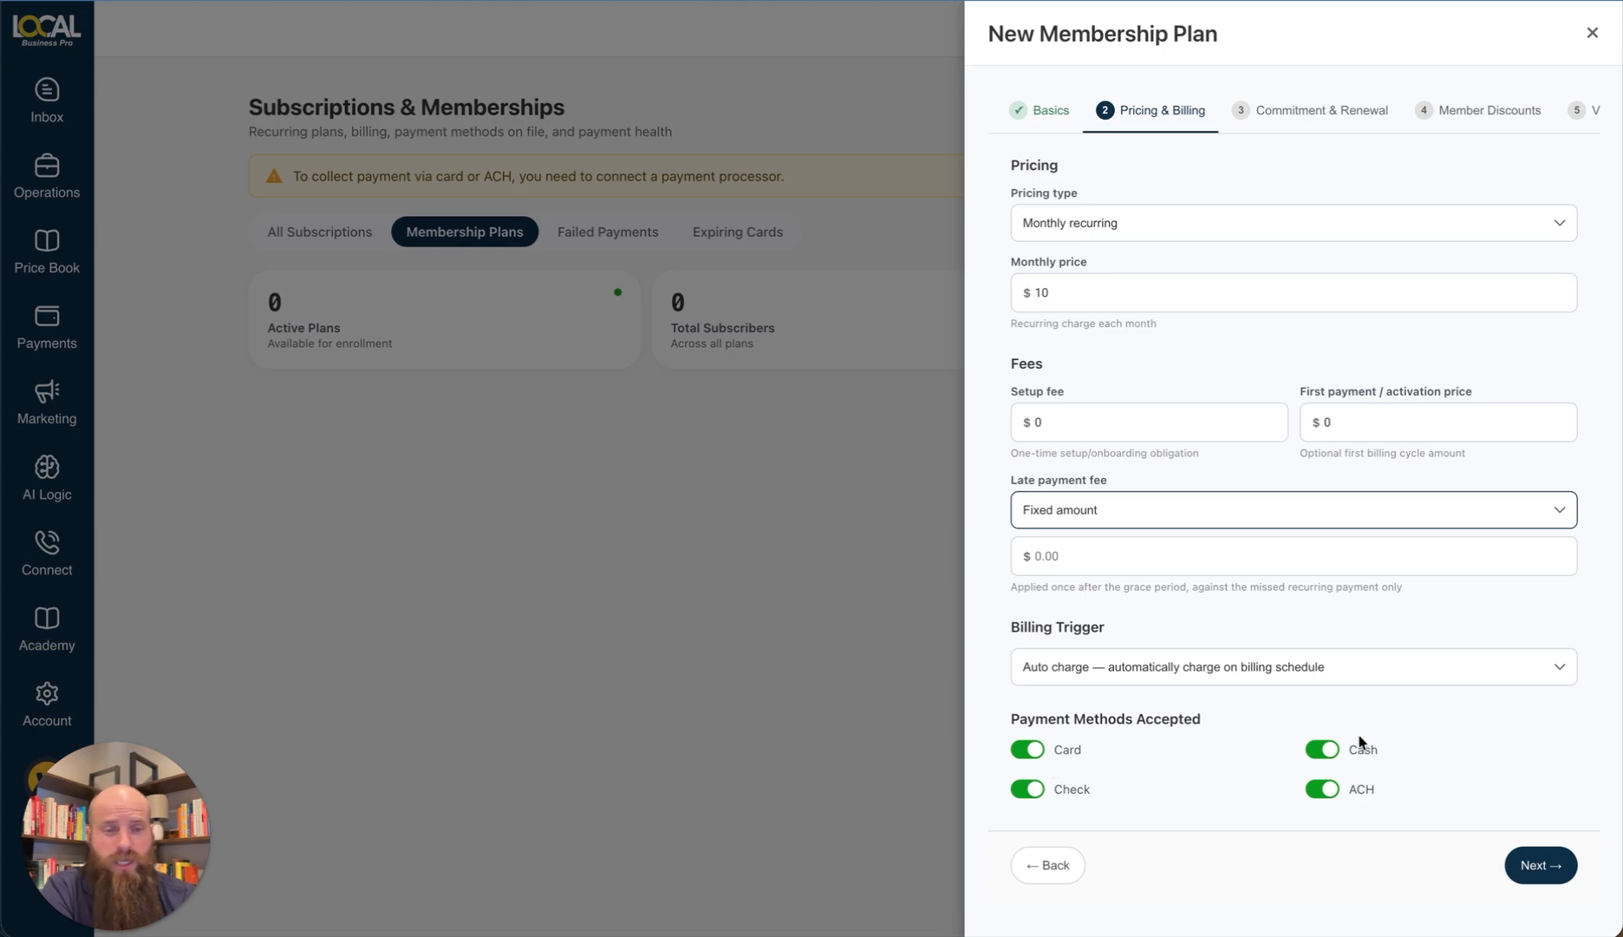
# Step: On the commitment and renewal step, keep no early termination fee
pyautogui.click(1523, 869)
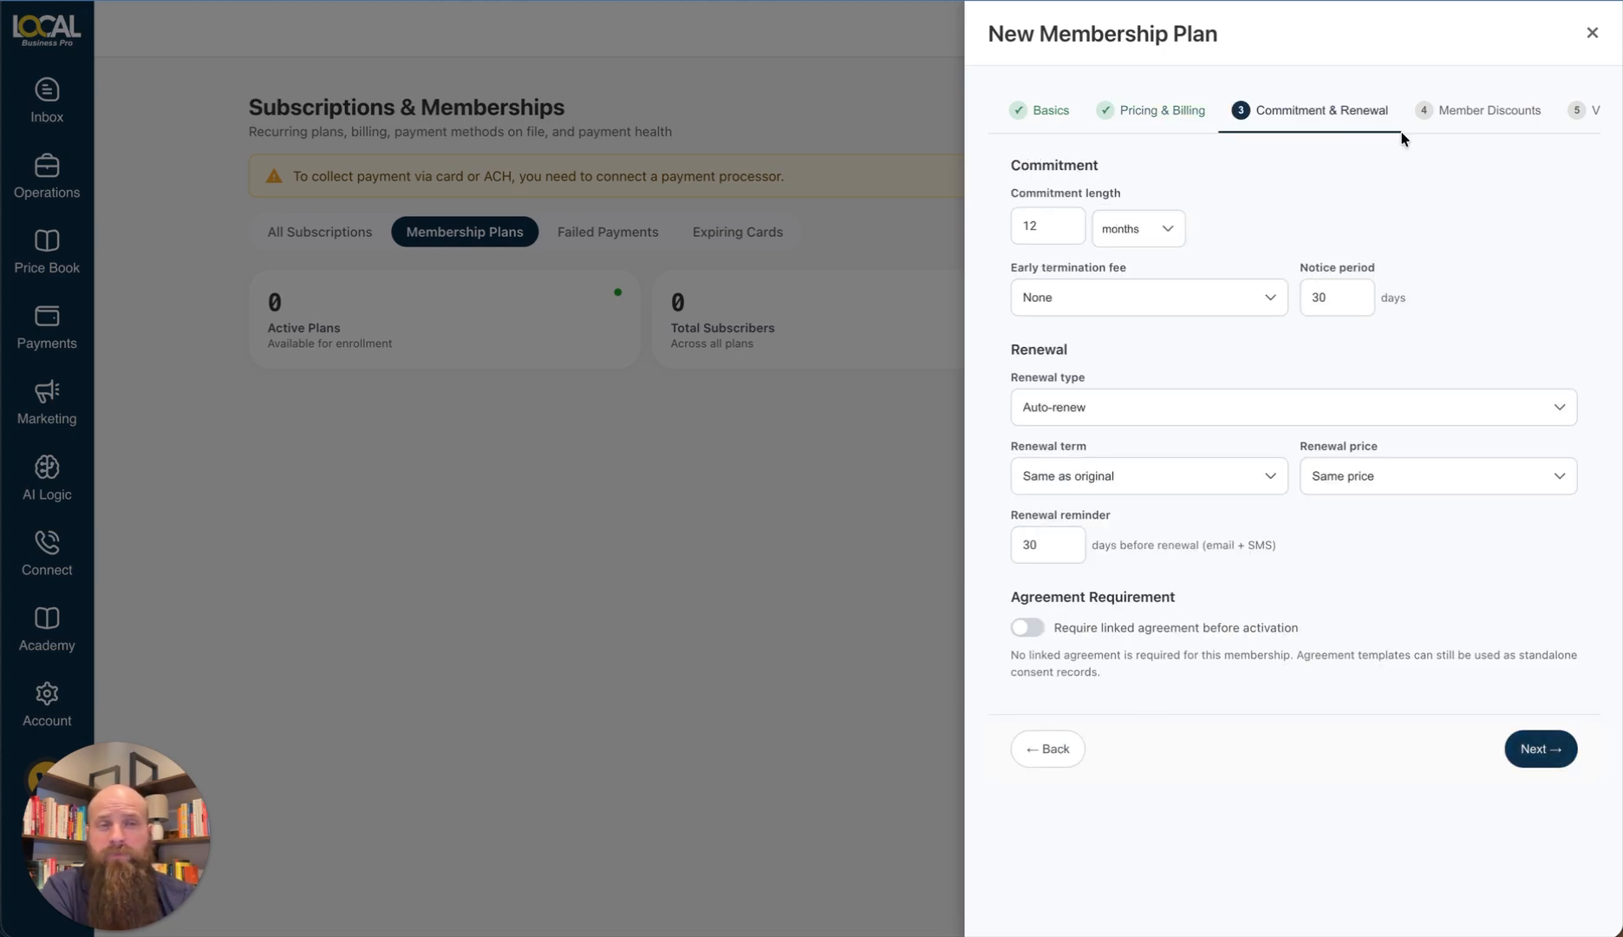
pyautogui.hscroll(1, 1409, 120)
pyautogui.hscroll(-1, 1407, 119)
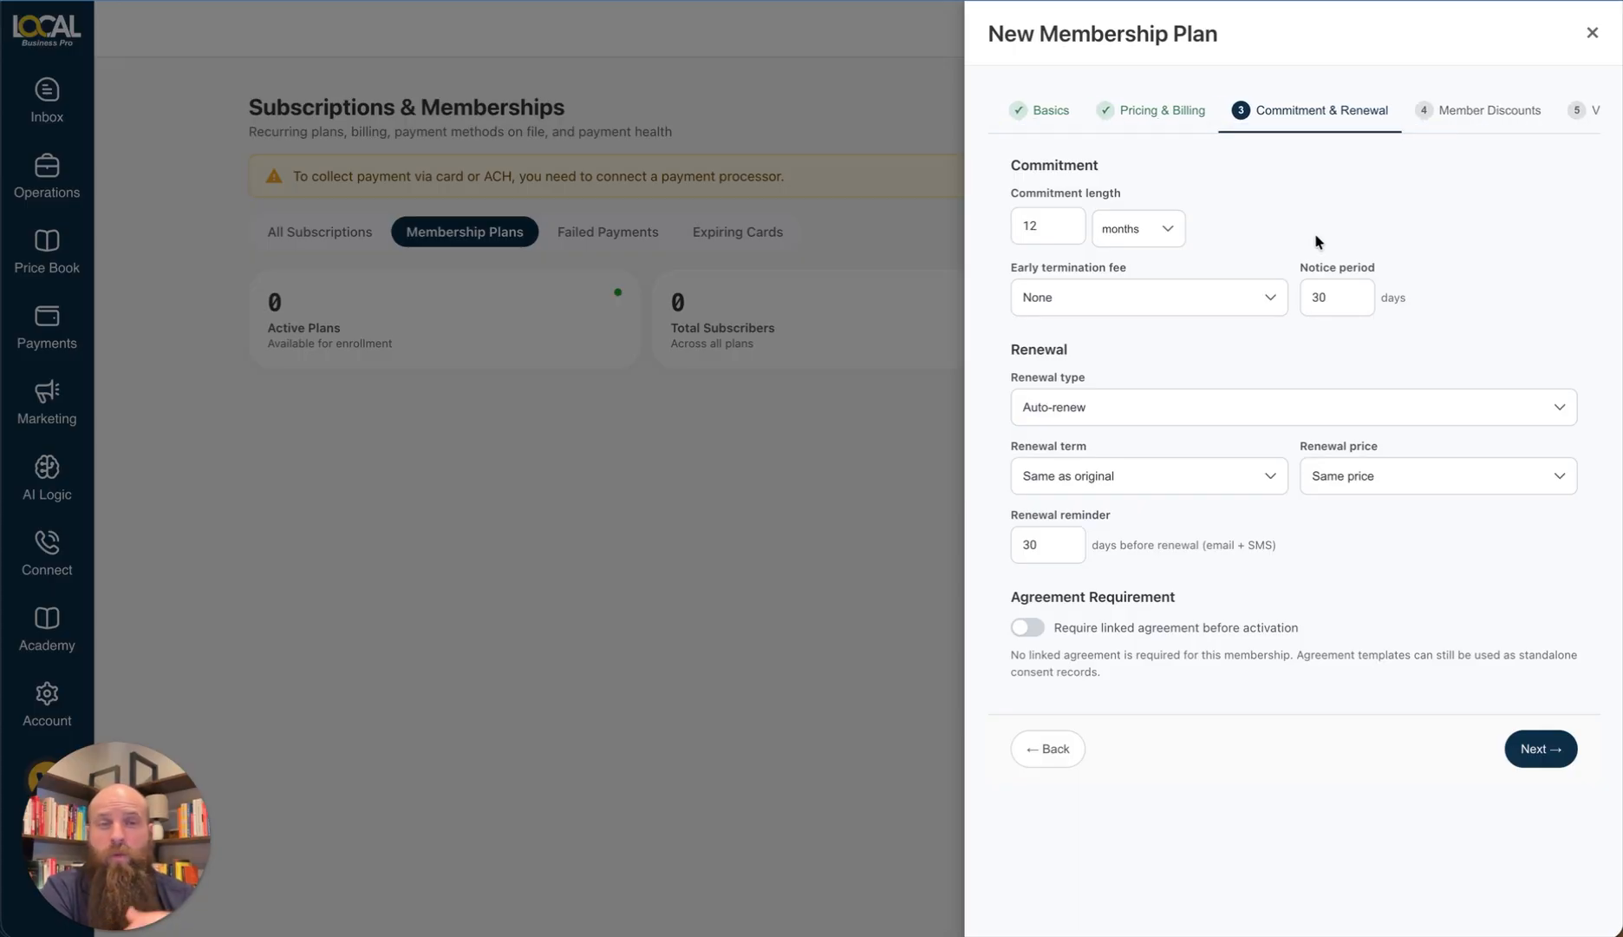
pyautogui.click(1153, 302)
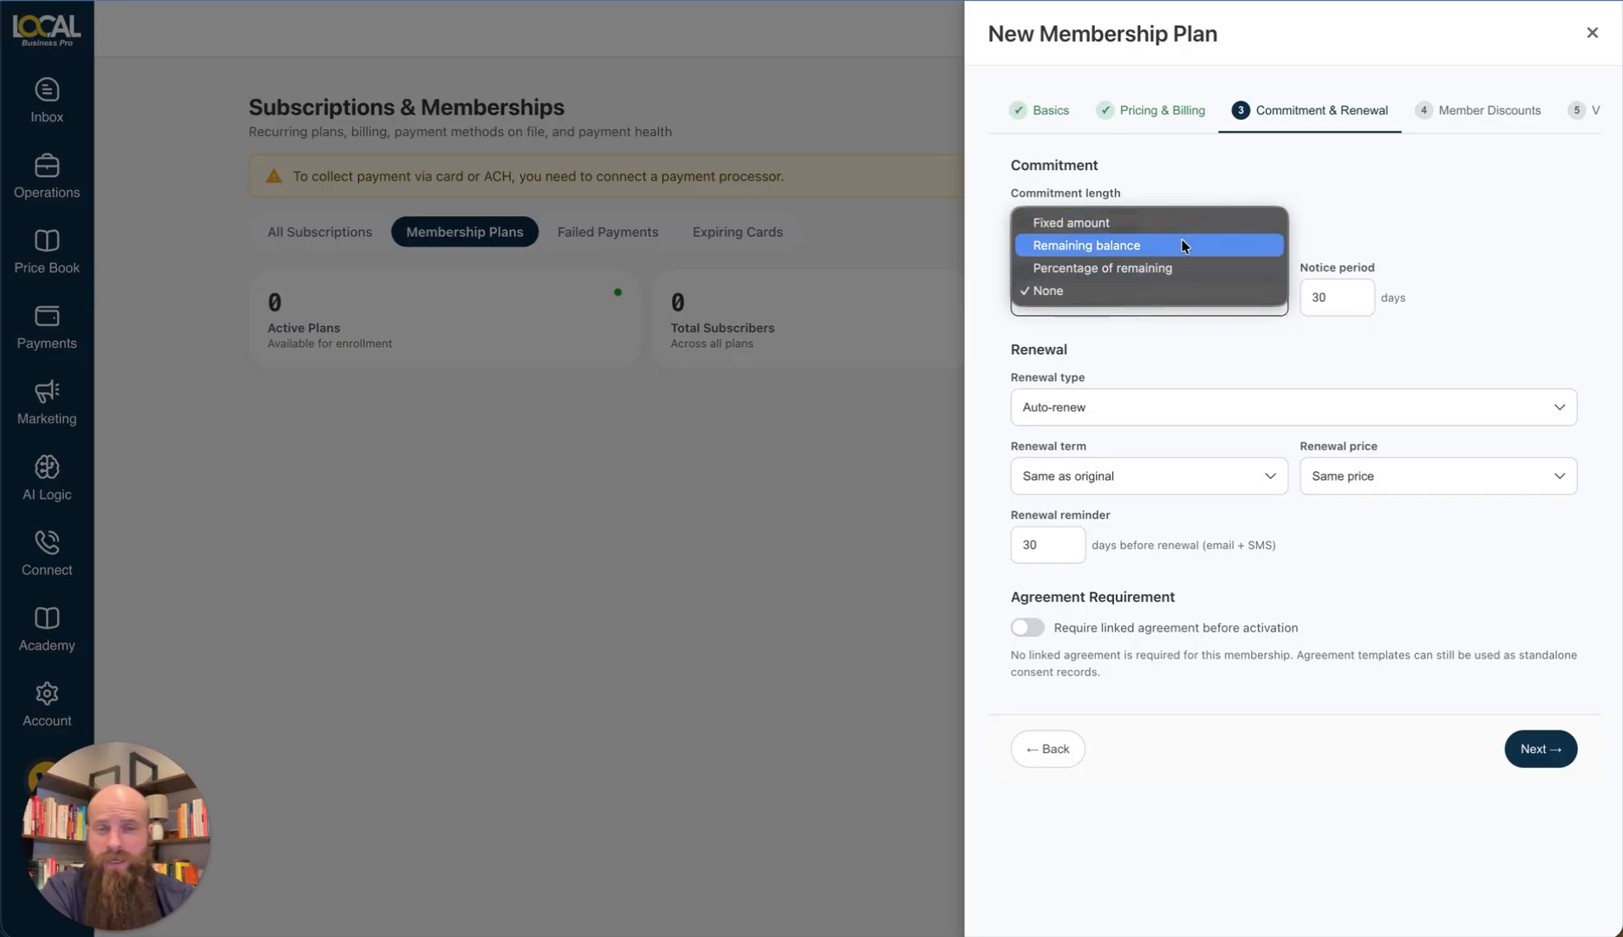
pyautogui.click(1155, 293)
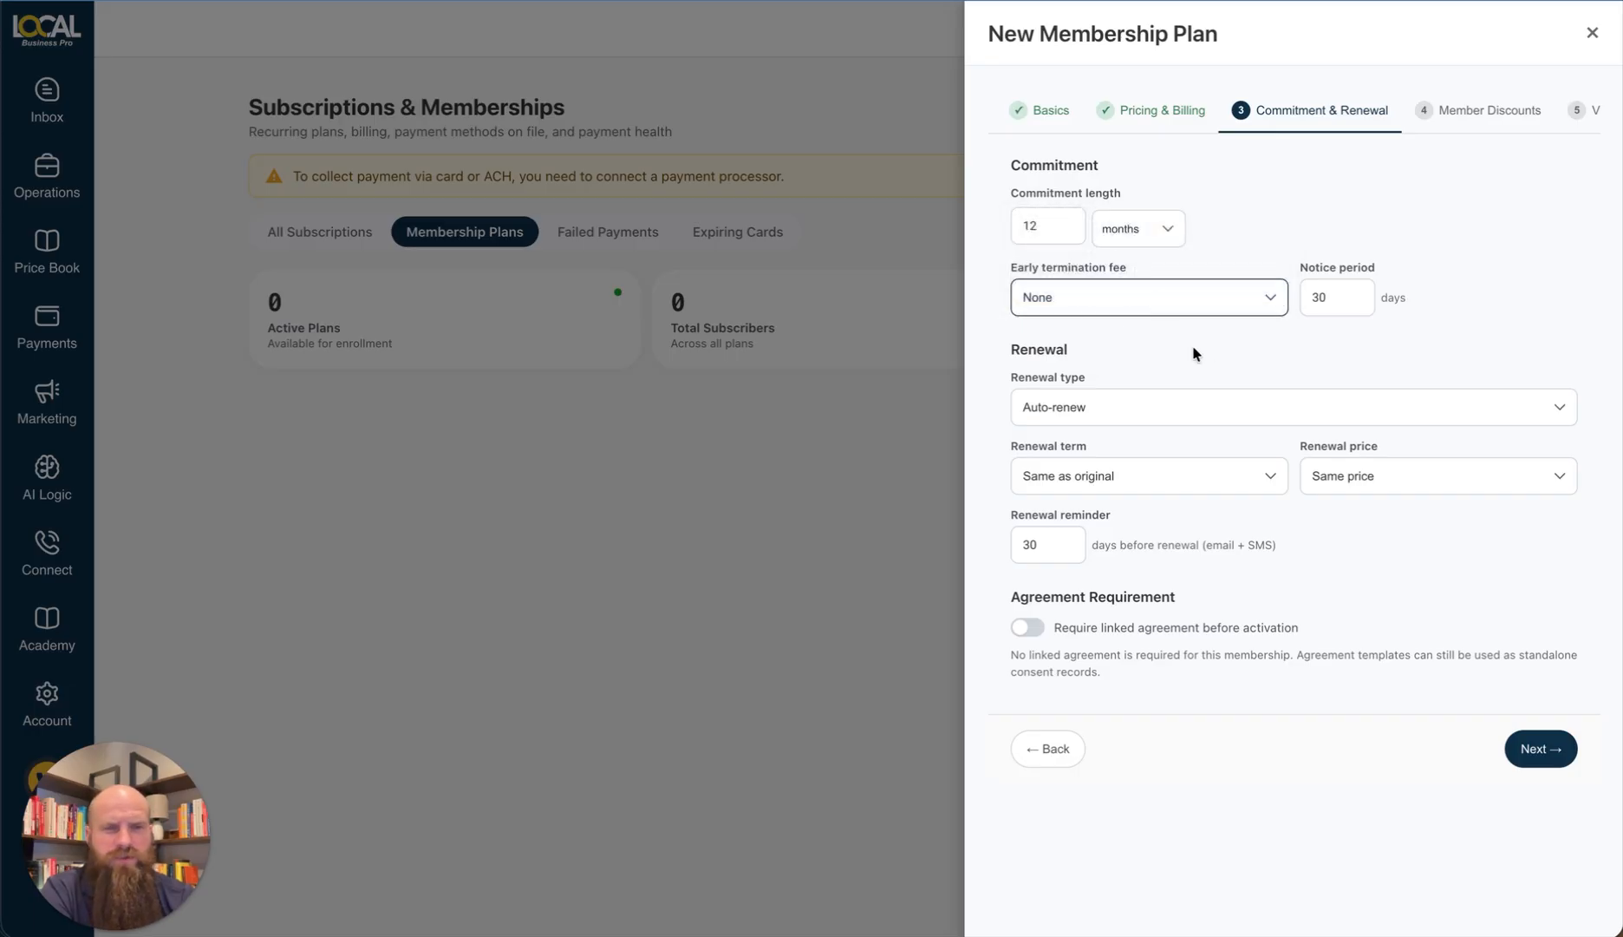
# Step: Set renewal to month-to-month after commitment, with the same term and same price
pyautogui.click(1157, 411)
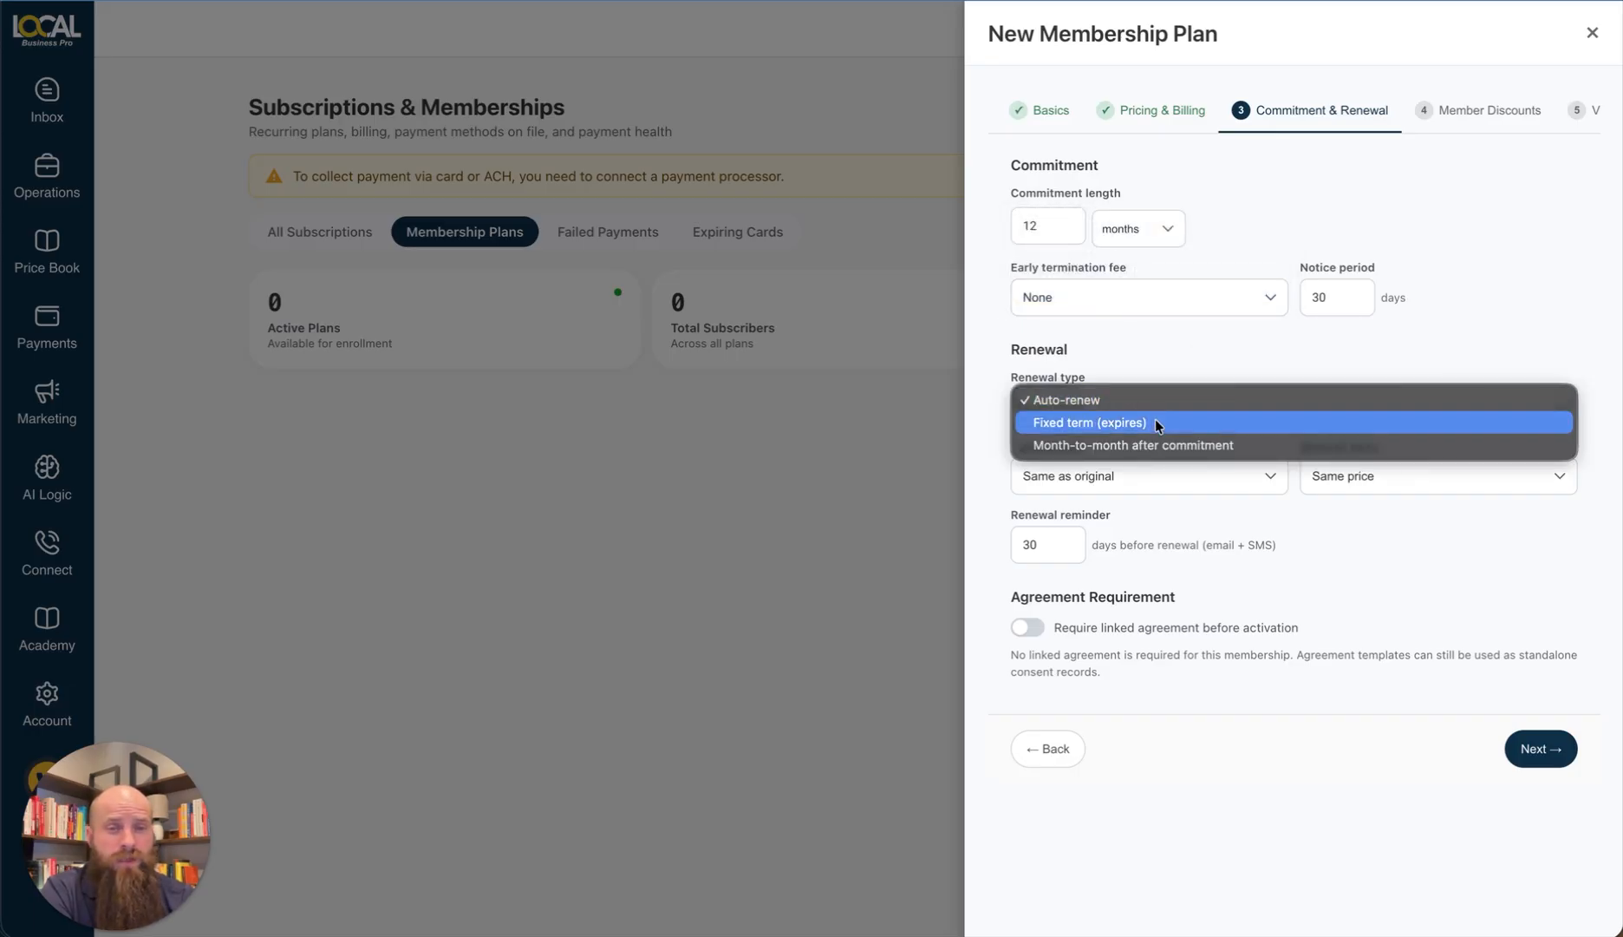
pyautogui.click(1157, 425)
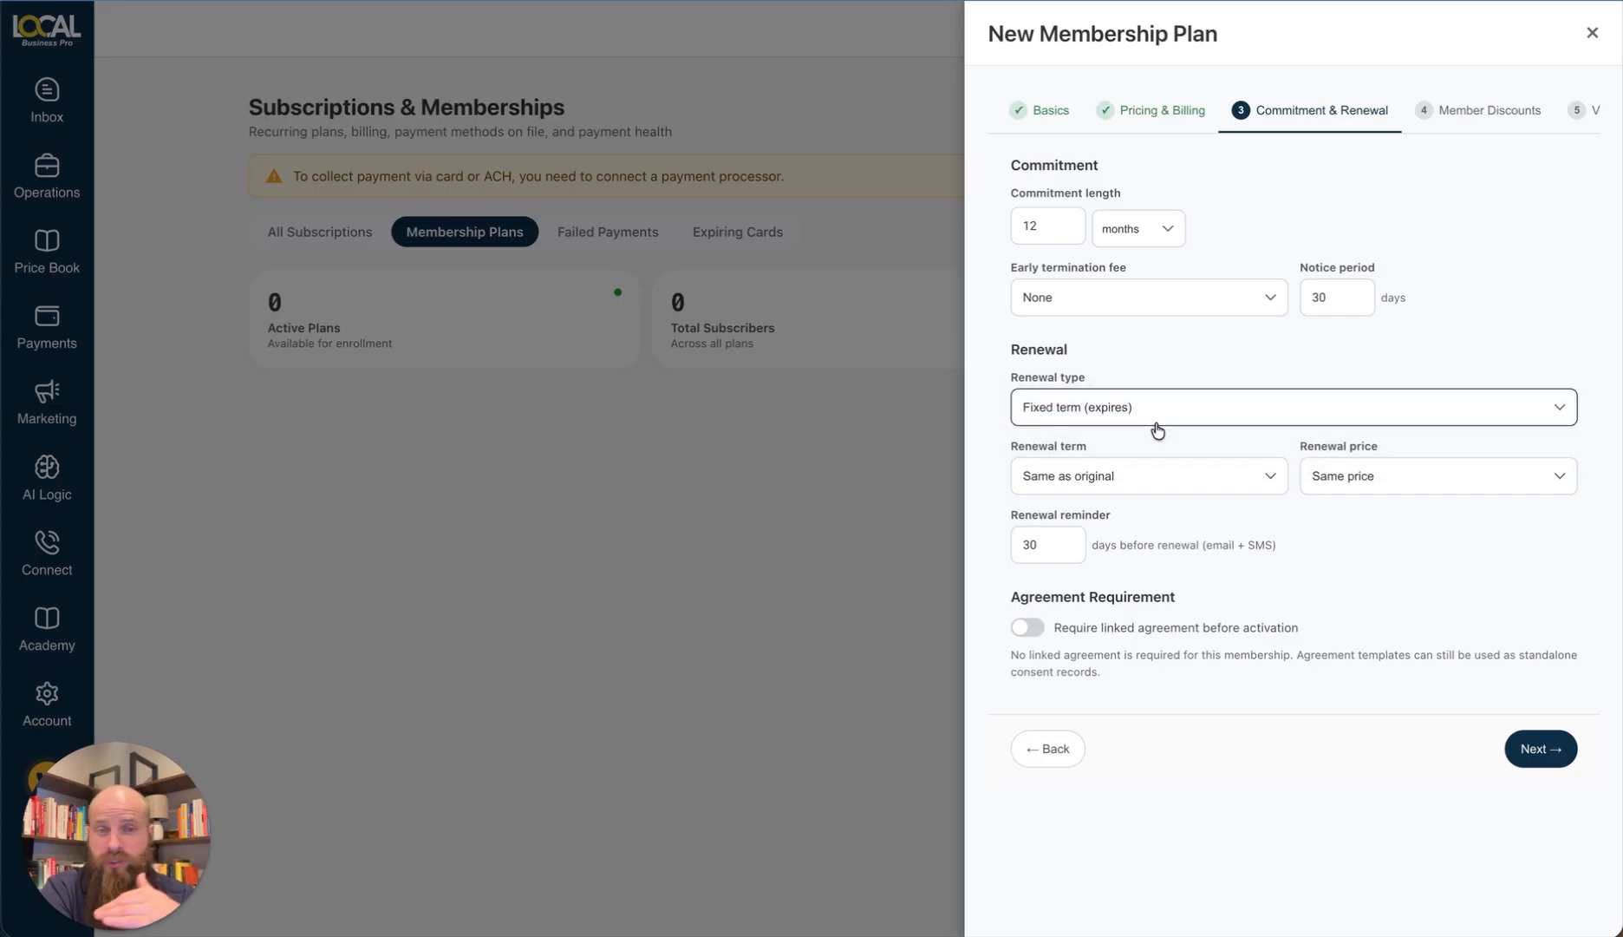
pyautogui.click(1157, 422)
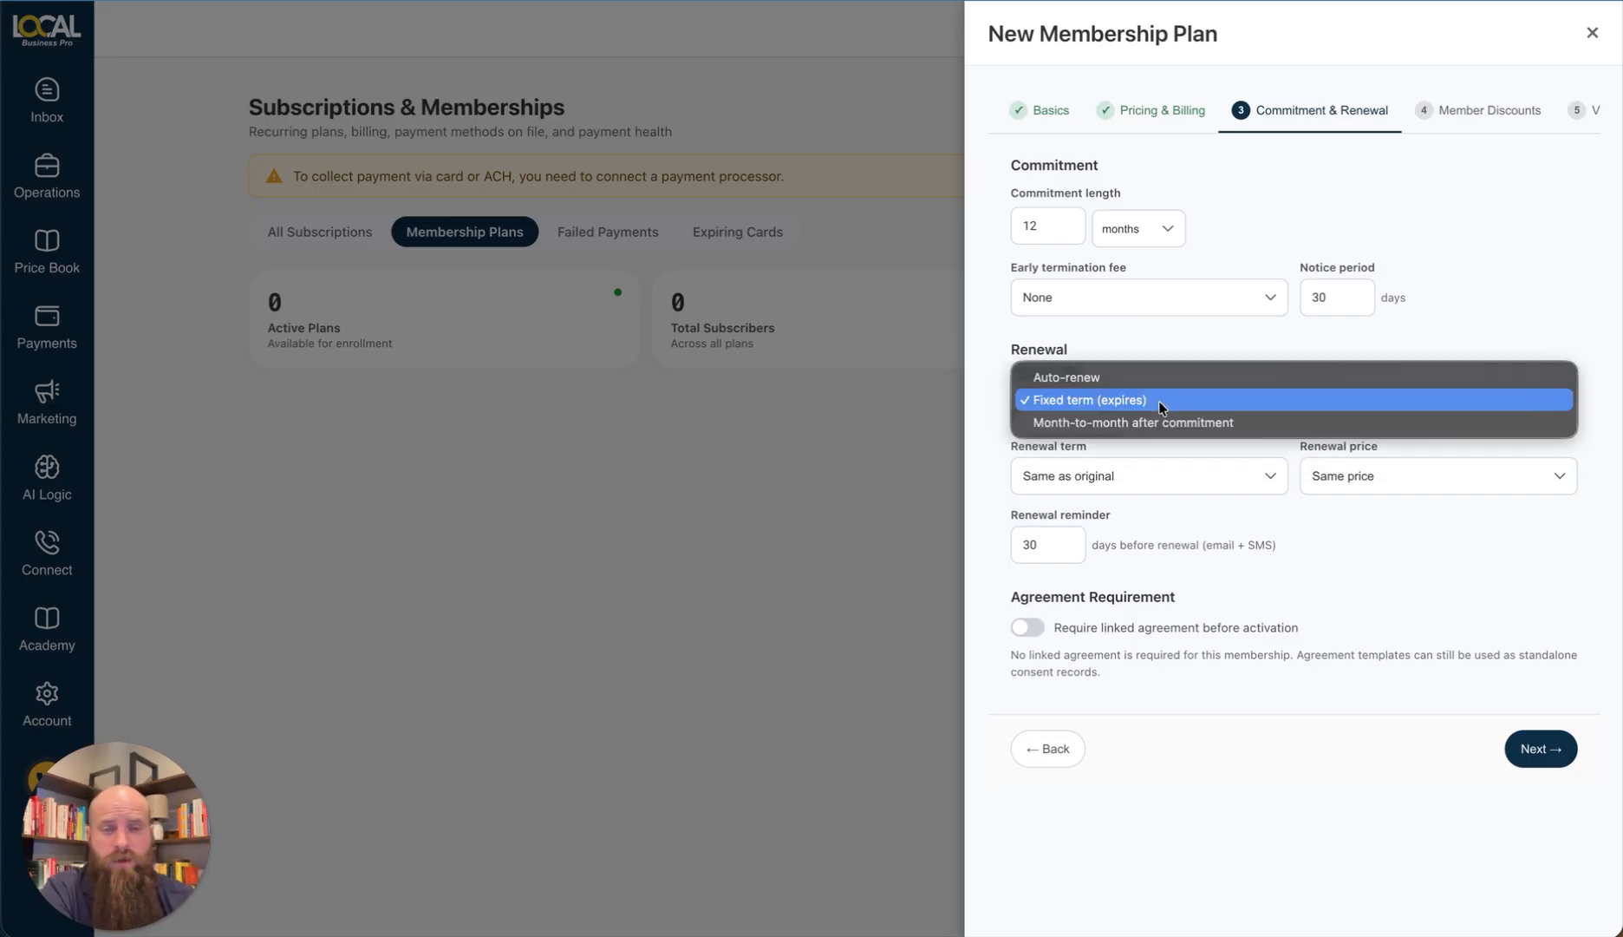
pyautogui.click(1161, 423)
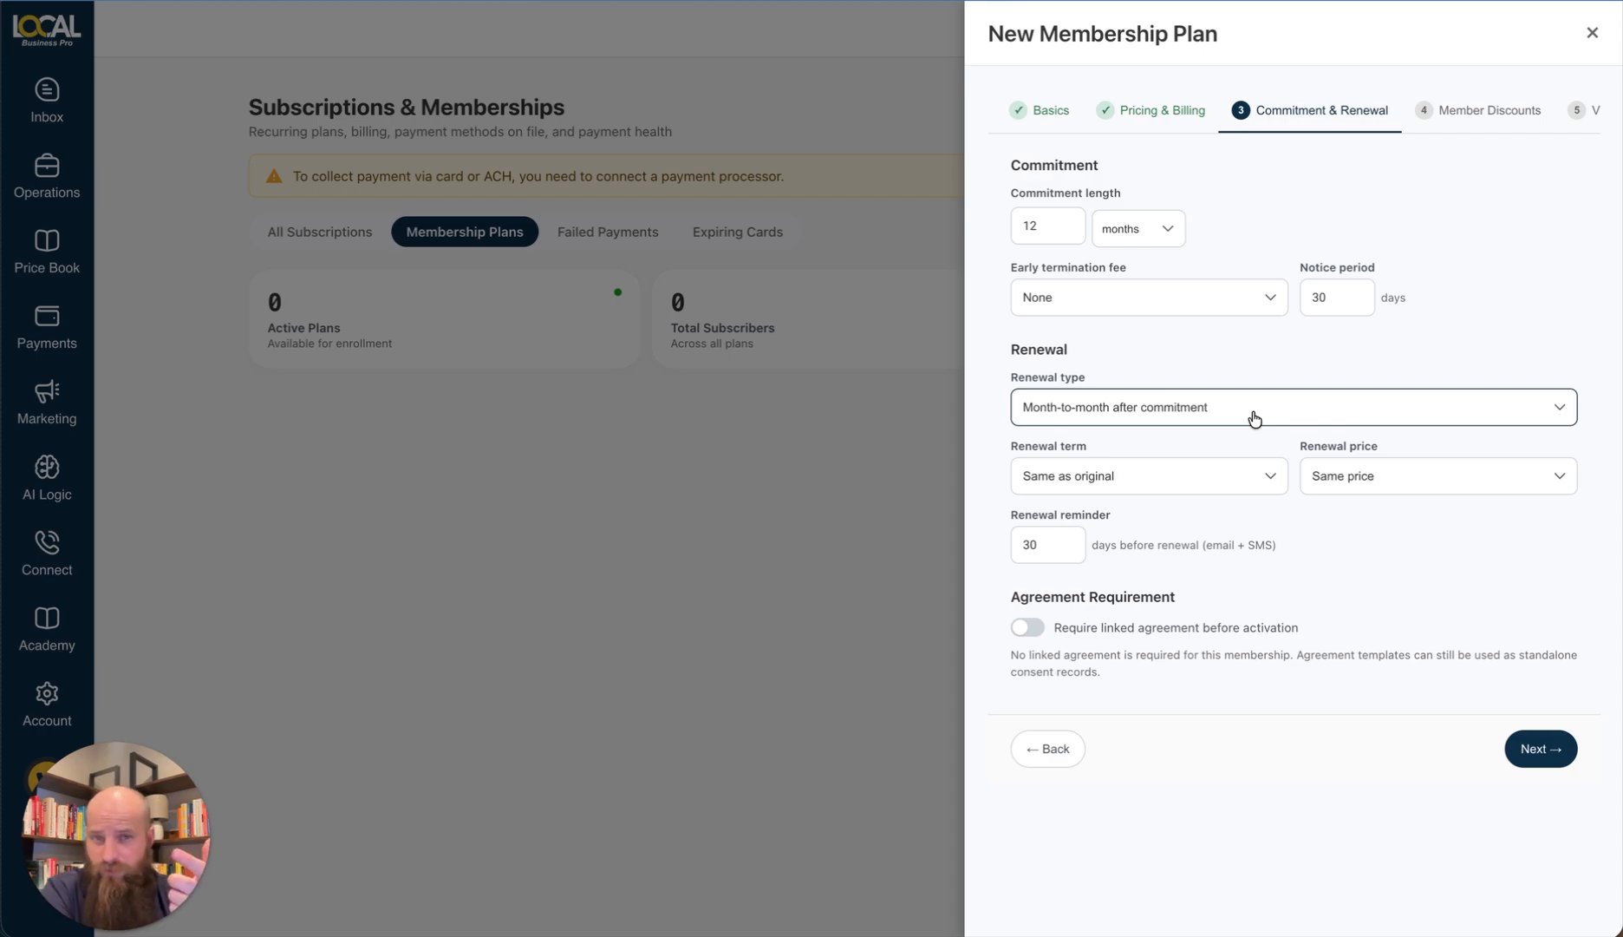
pyautogui.click(1254, 418)
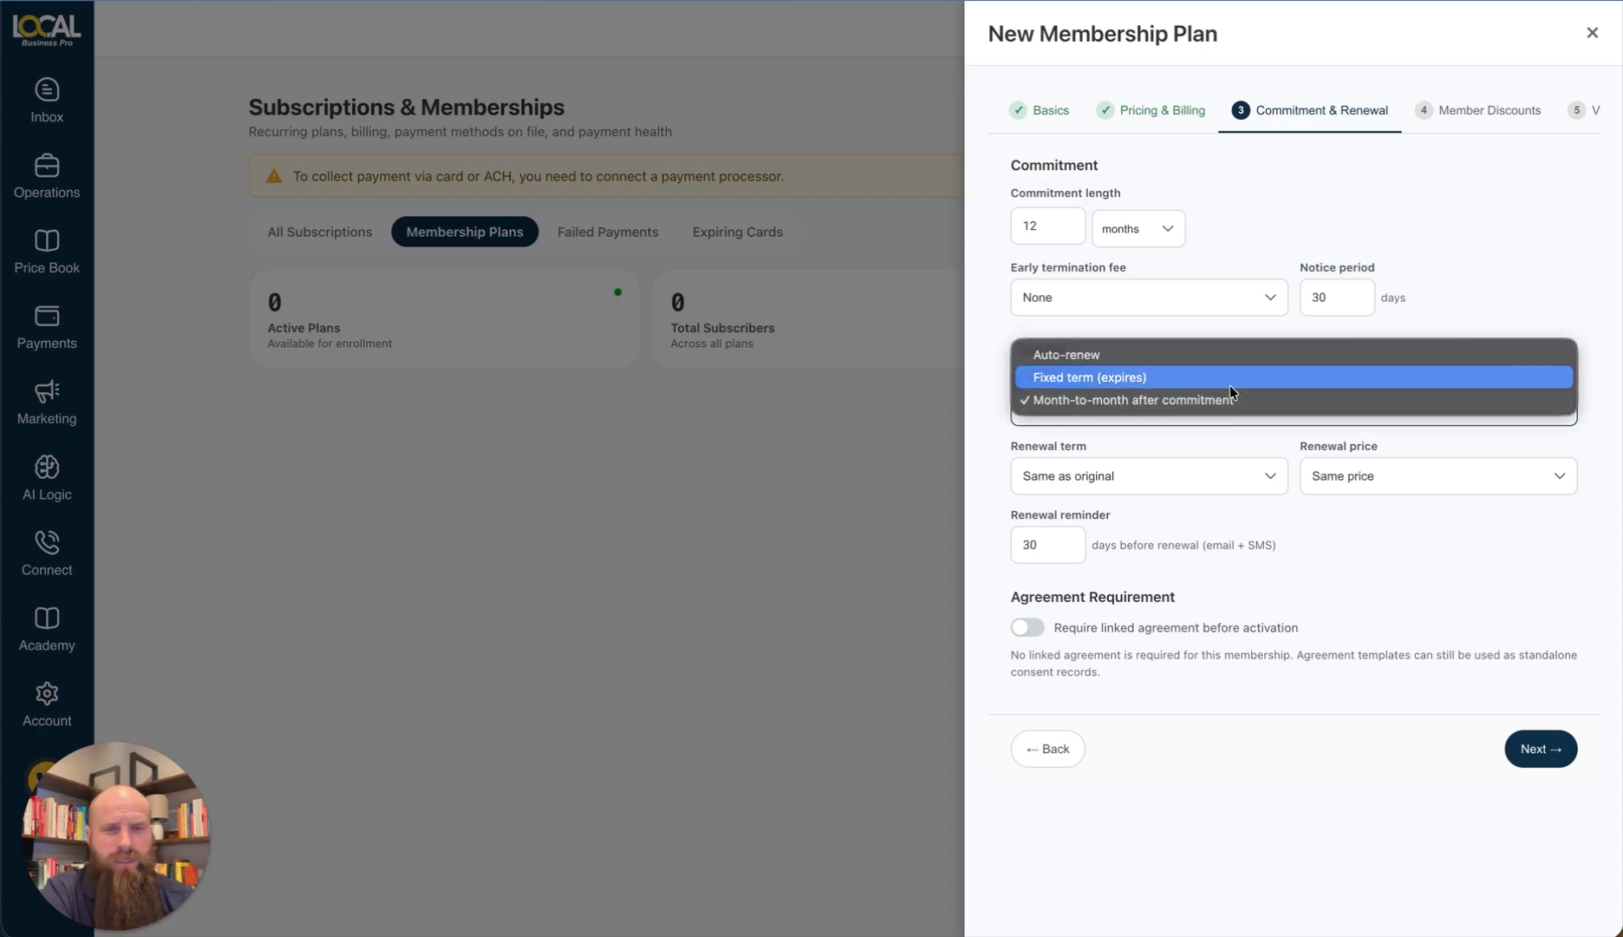
pyautogui.click(1226, 398)
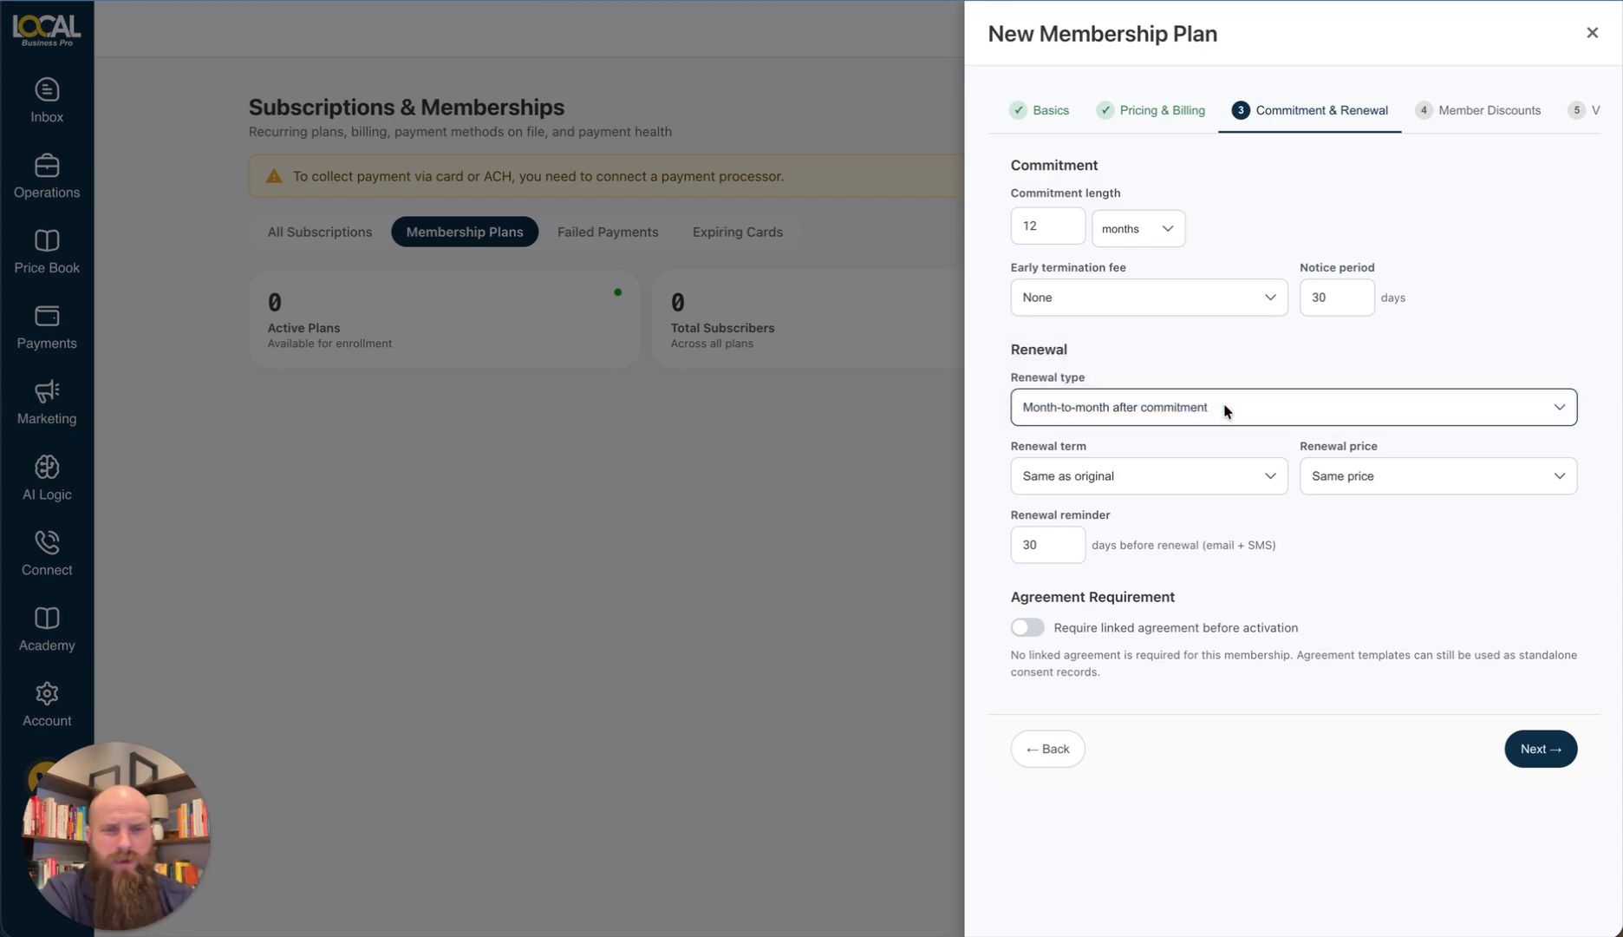
pyautogui.click(1207, 483)
pyautogui.click(1204, 475)
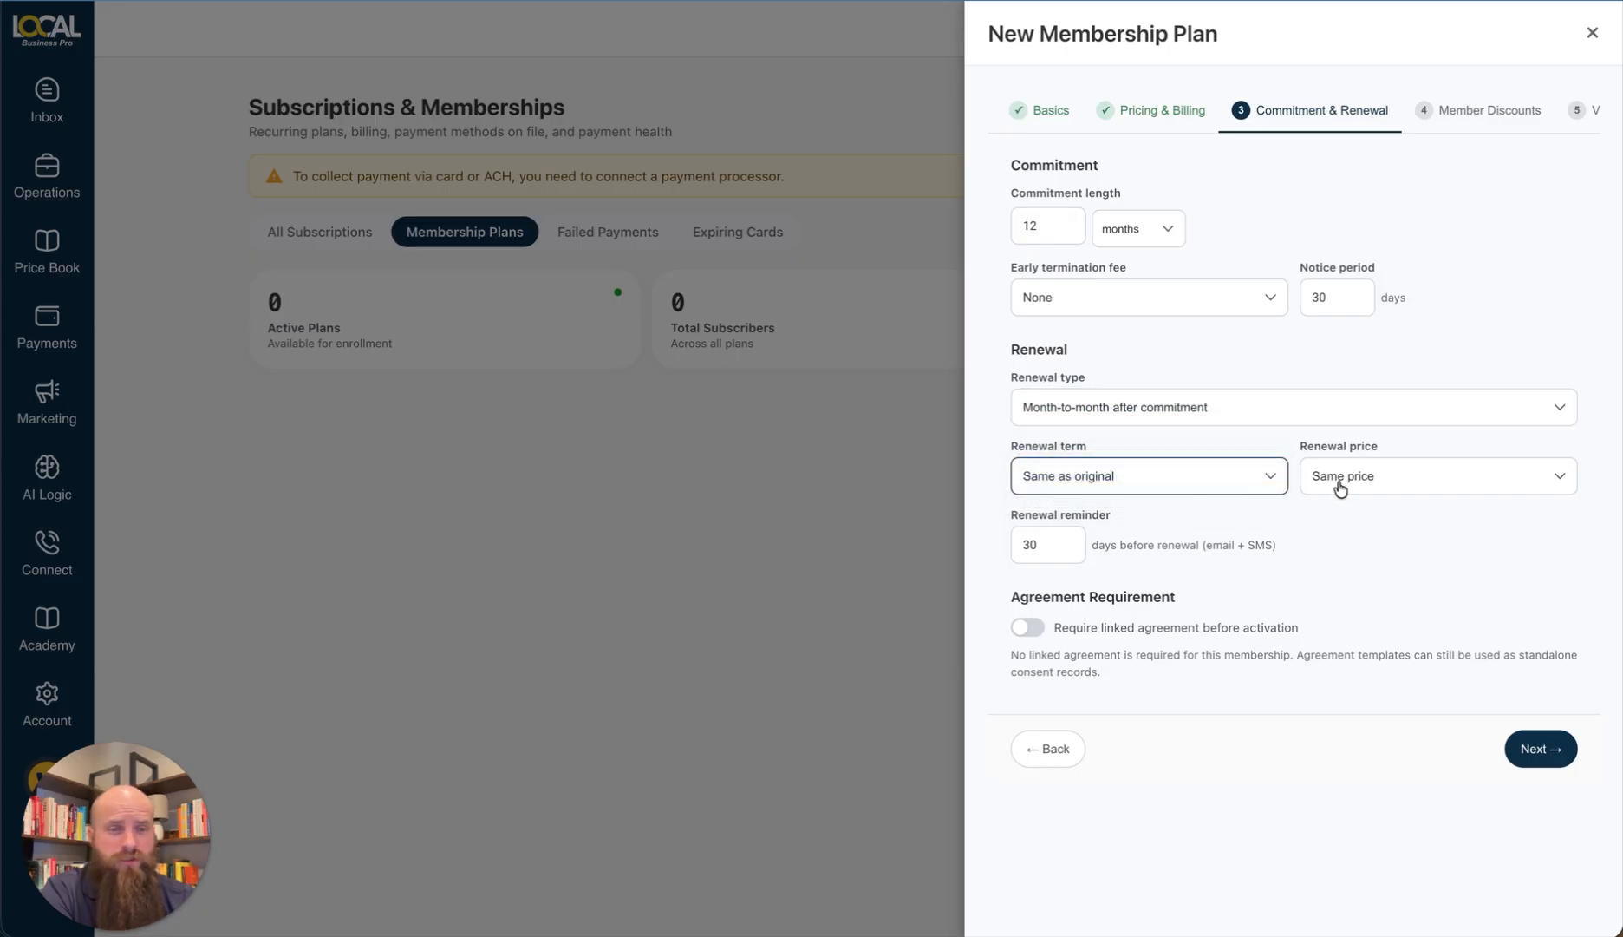
pyautogui.click(1339, 480)
pyautogui.click(1339, 487)
pyautogui.click(1358, 479)
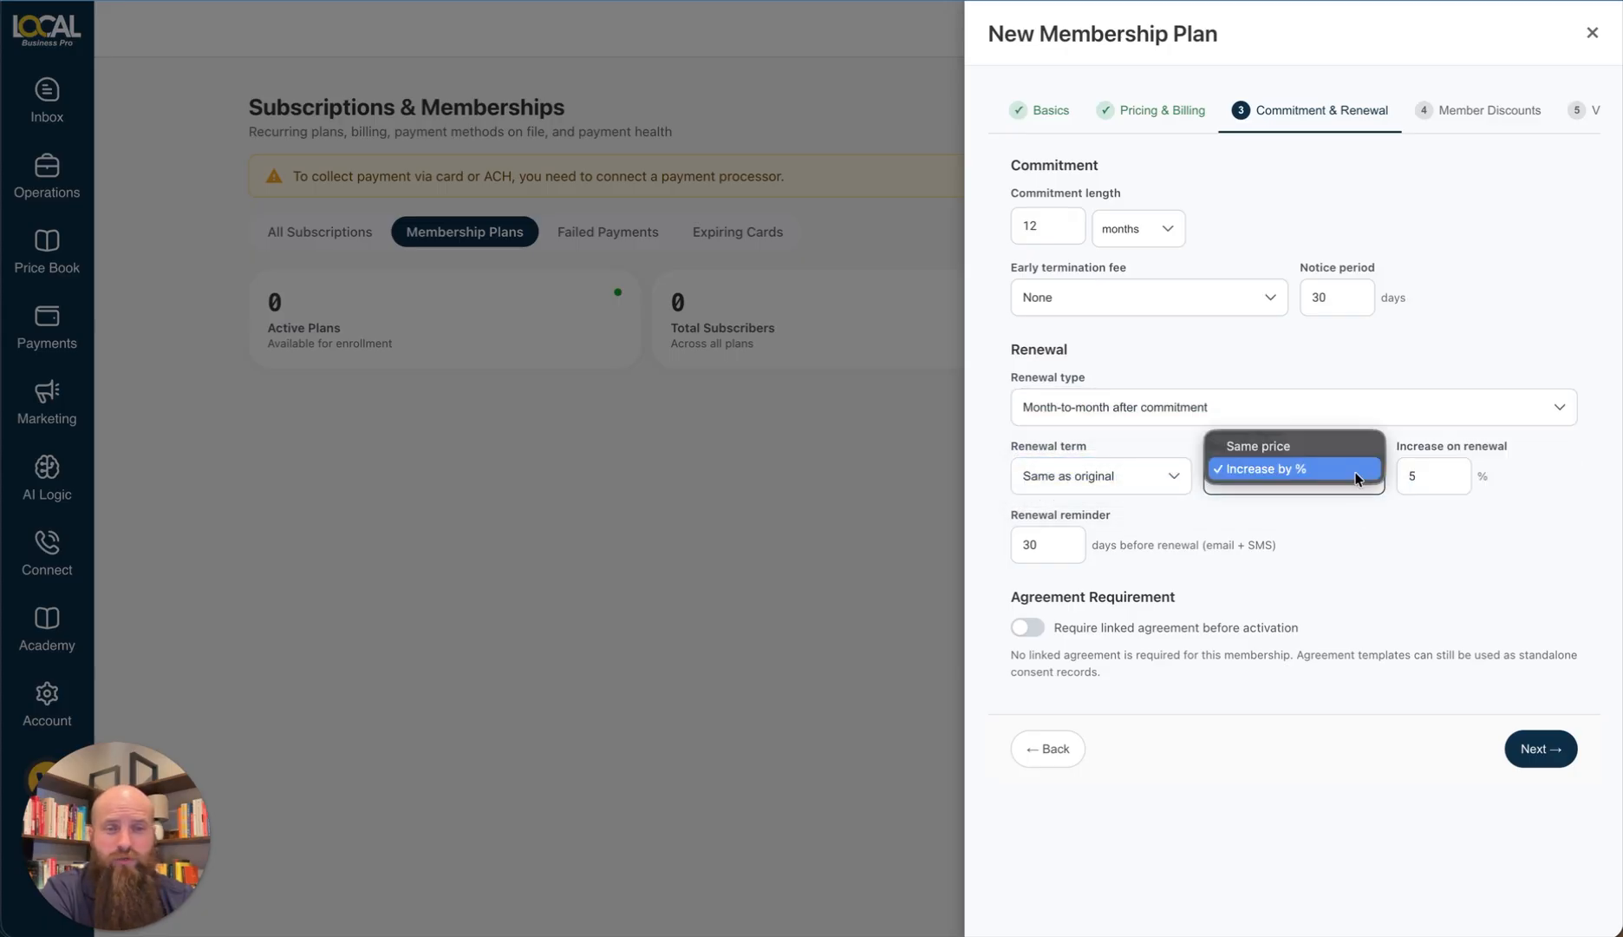
pyautogui.click(1341, 448)
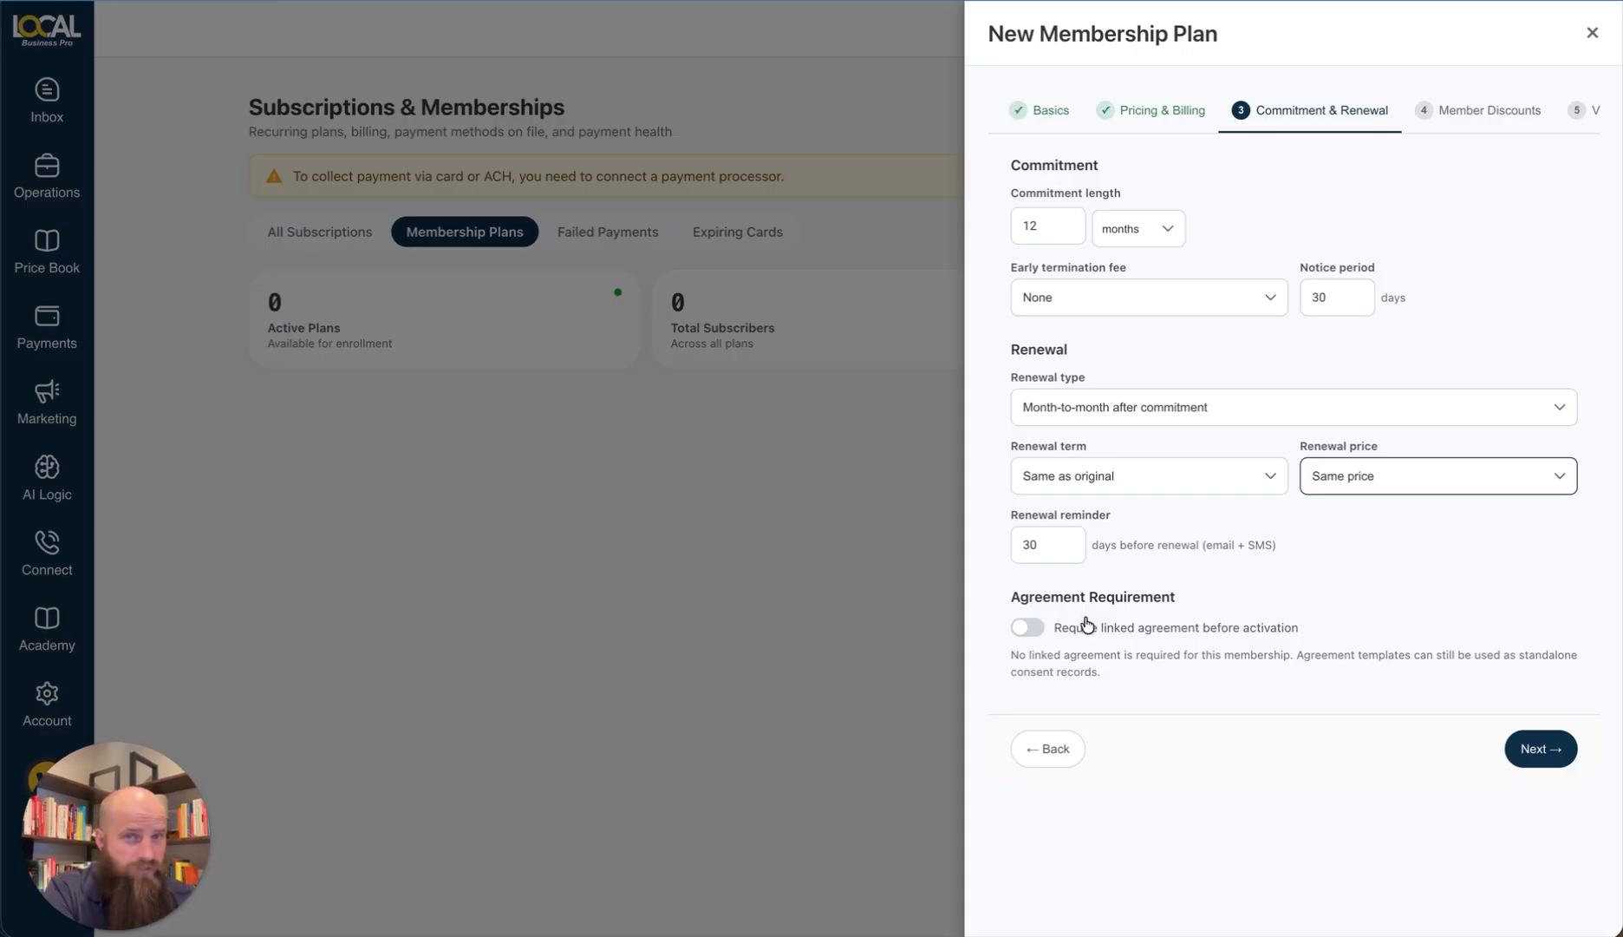
# Step: Leave the linked agreement requirement off and move on to Member Discounts
pyautogui.click(1028, 626)
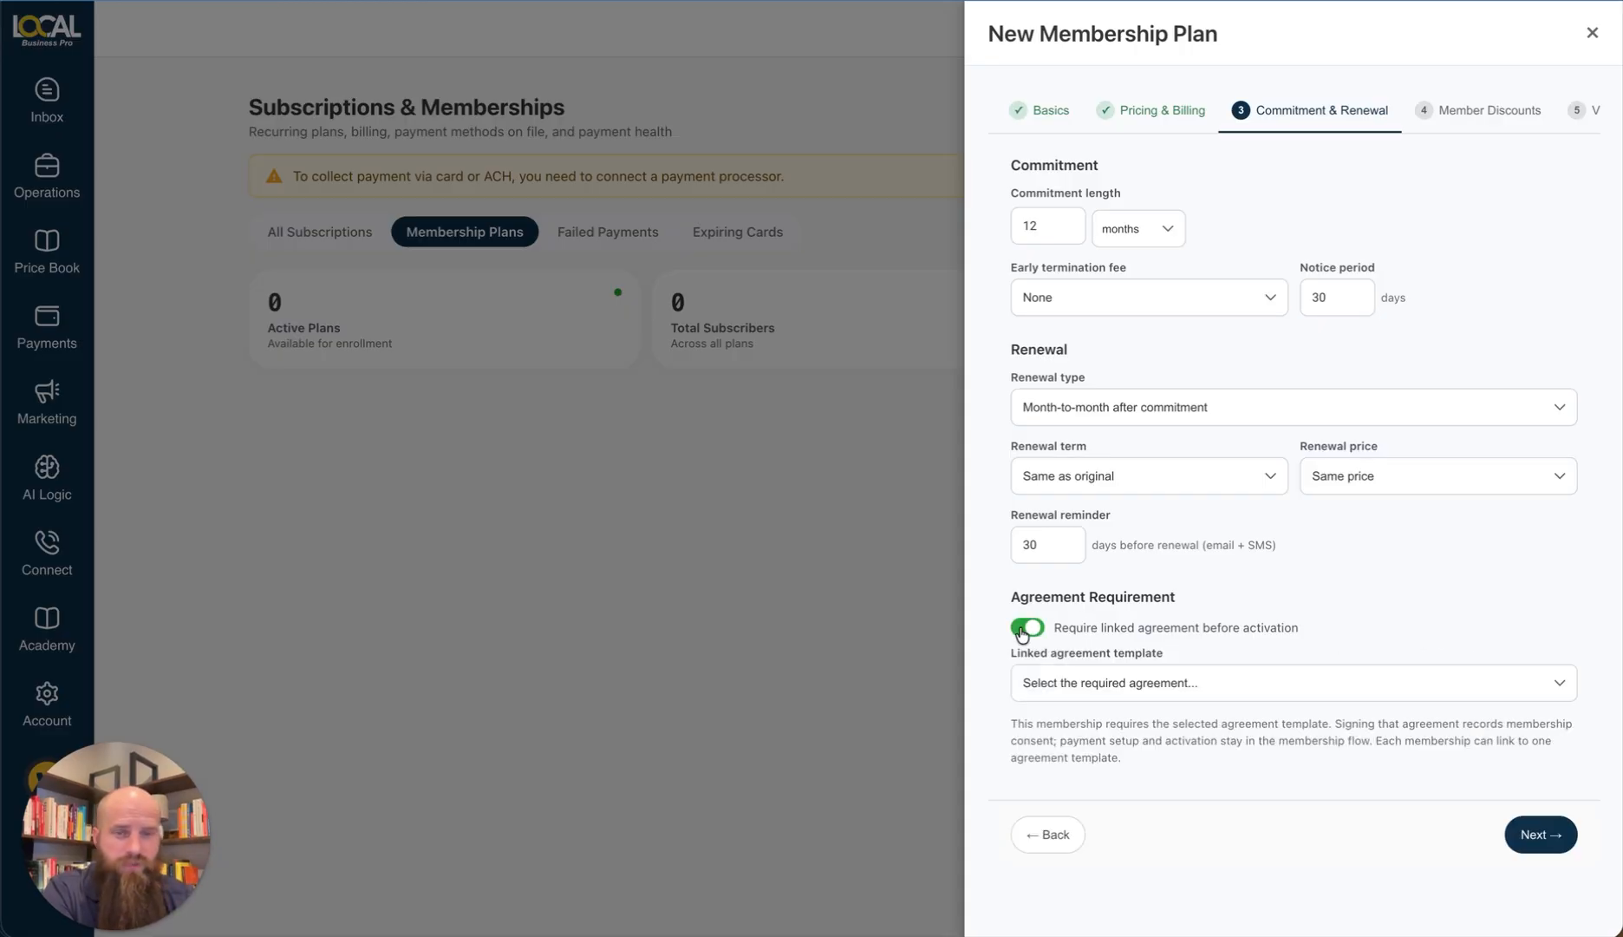
pyautogui.click(1075, 683)
pyautogui.click(1037, 628)
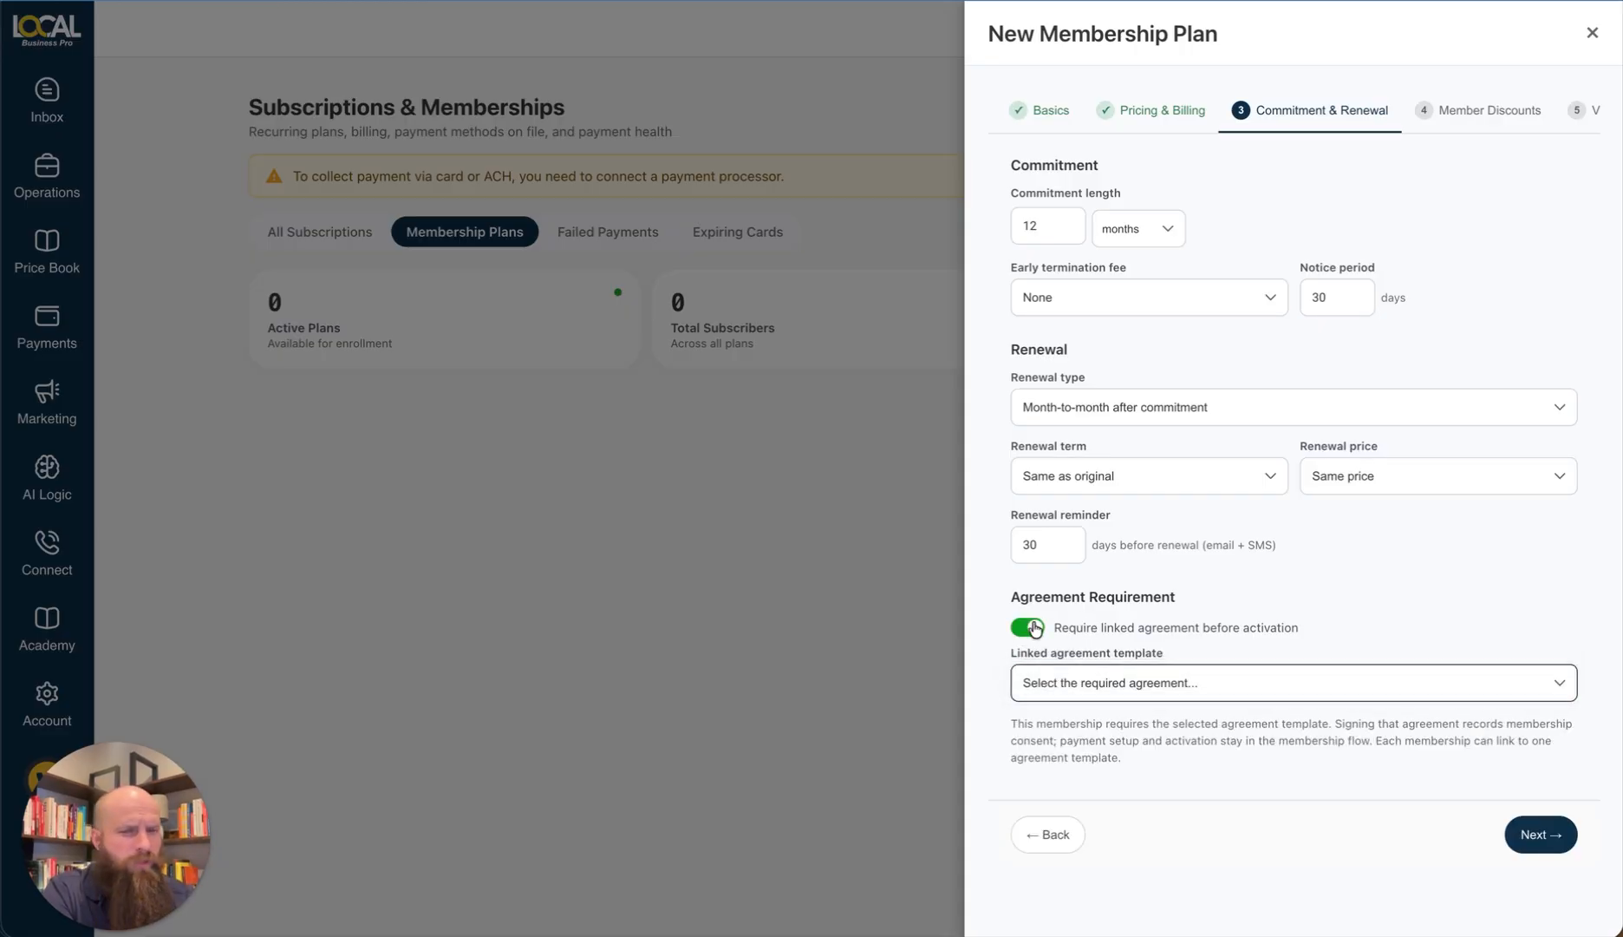
pyautogui.click(1035, 629)
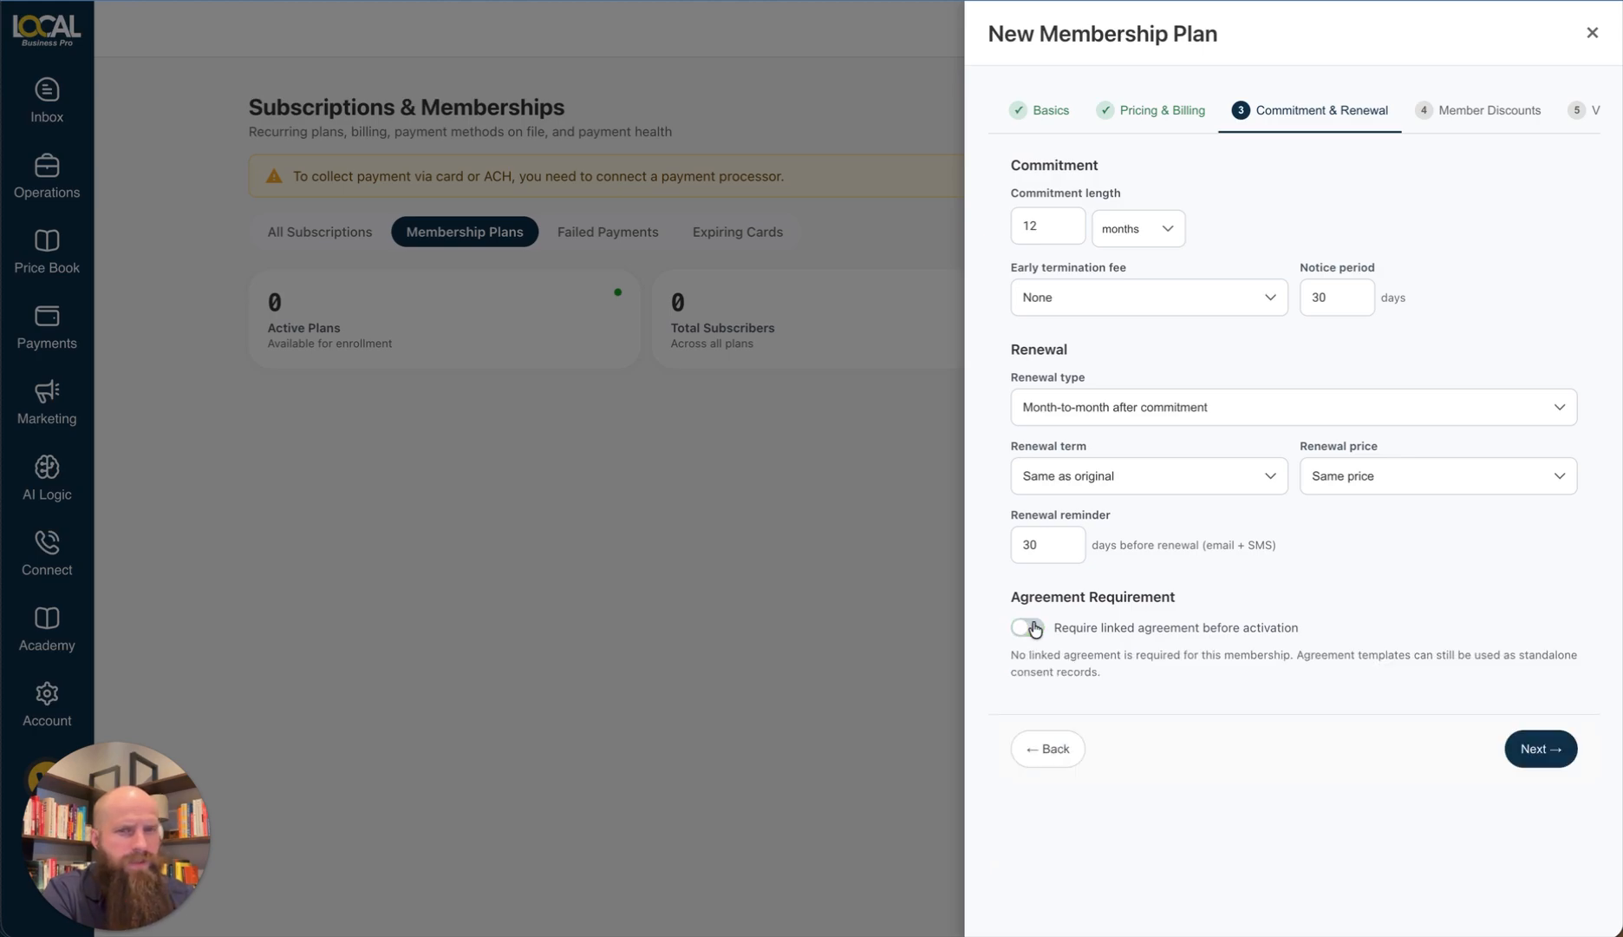
pyautogui.click(1537, 747)
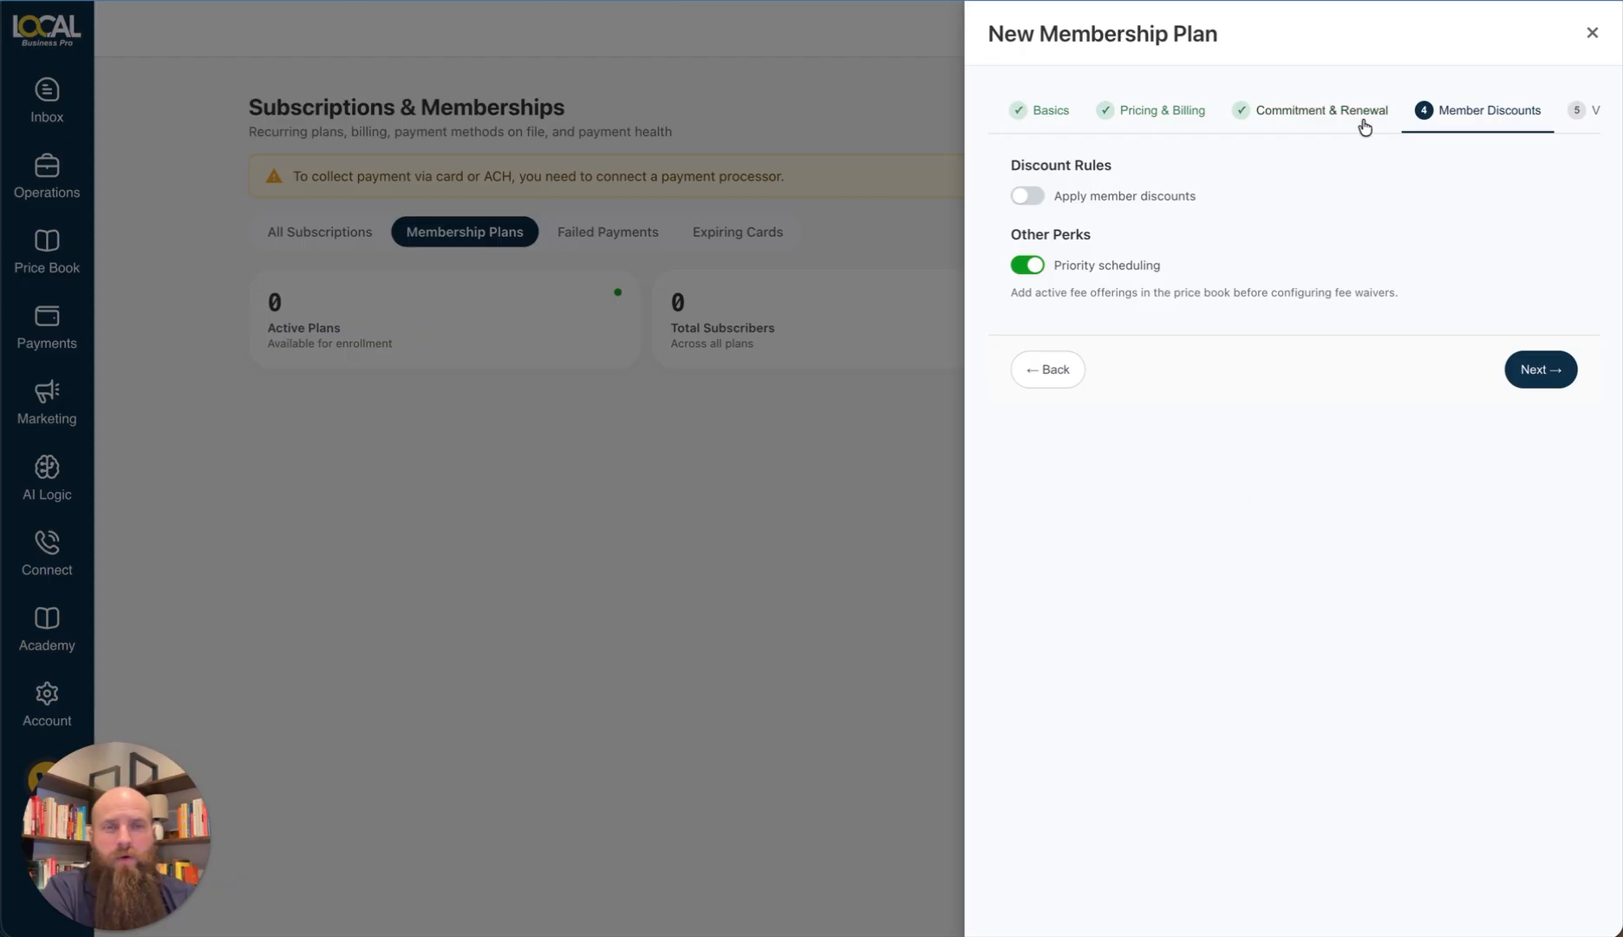
# Step: Enable member discounts and add a 10% rule on Fixture Installation, Water Heater Repair and Install, Sewer Camera Inspection
pyautogui.hscroll(5, 1365, 128)
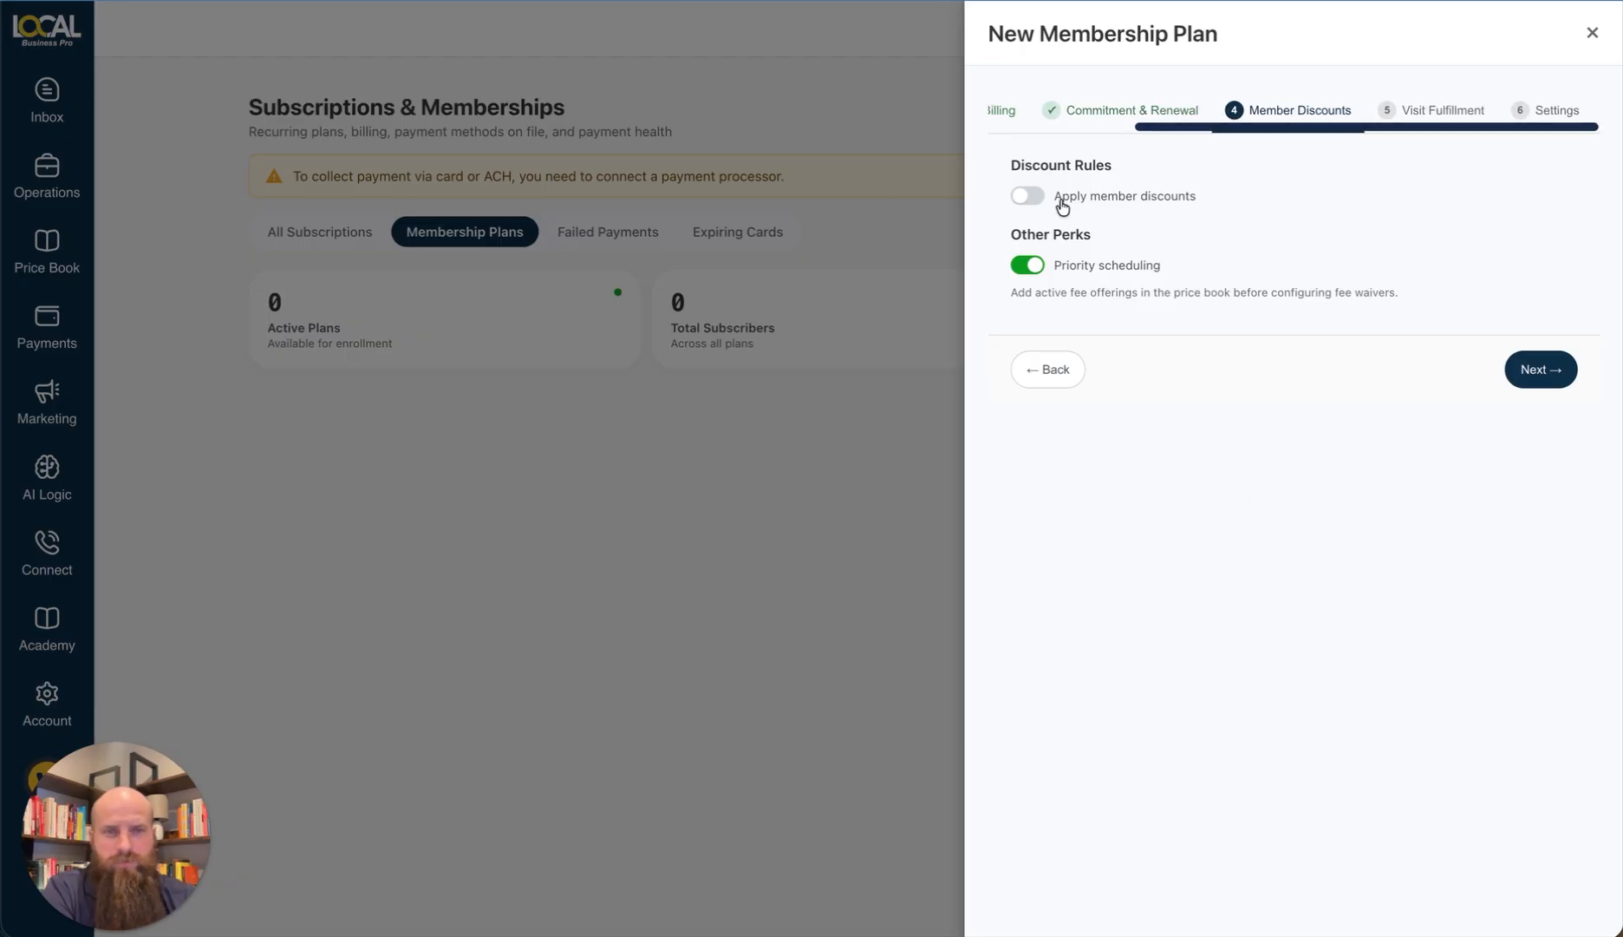
pyautogui.click(1028, 198)
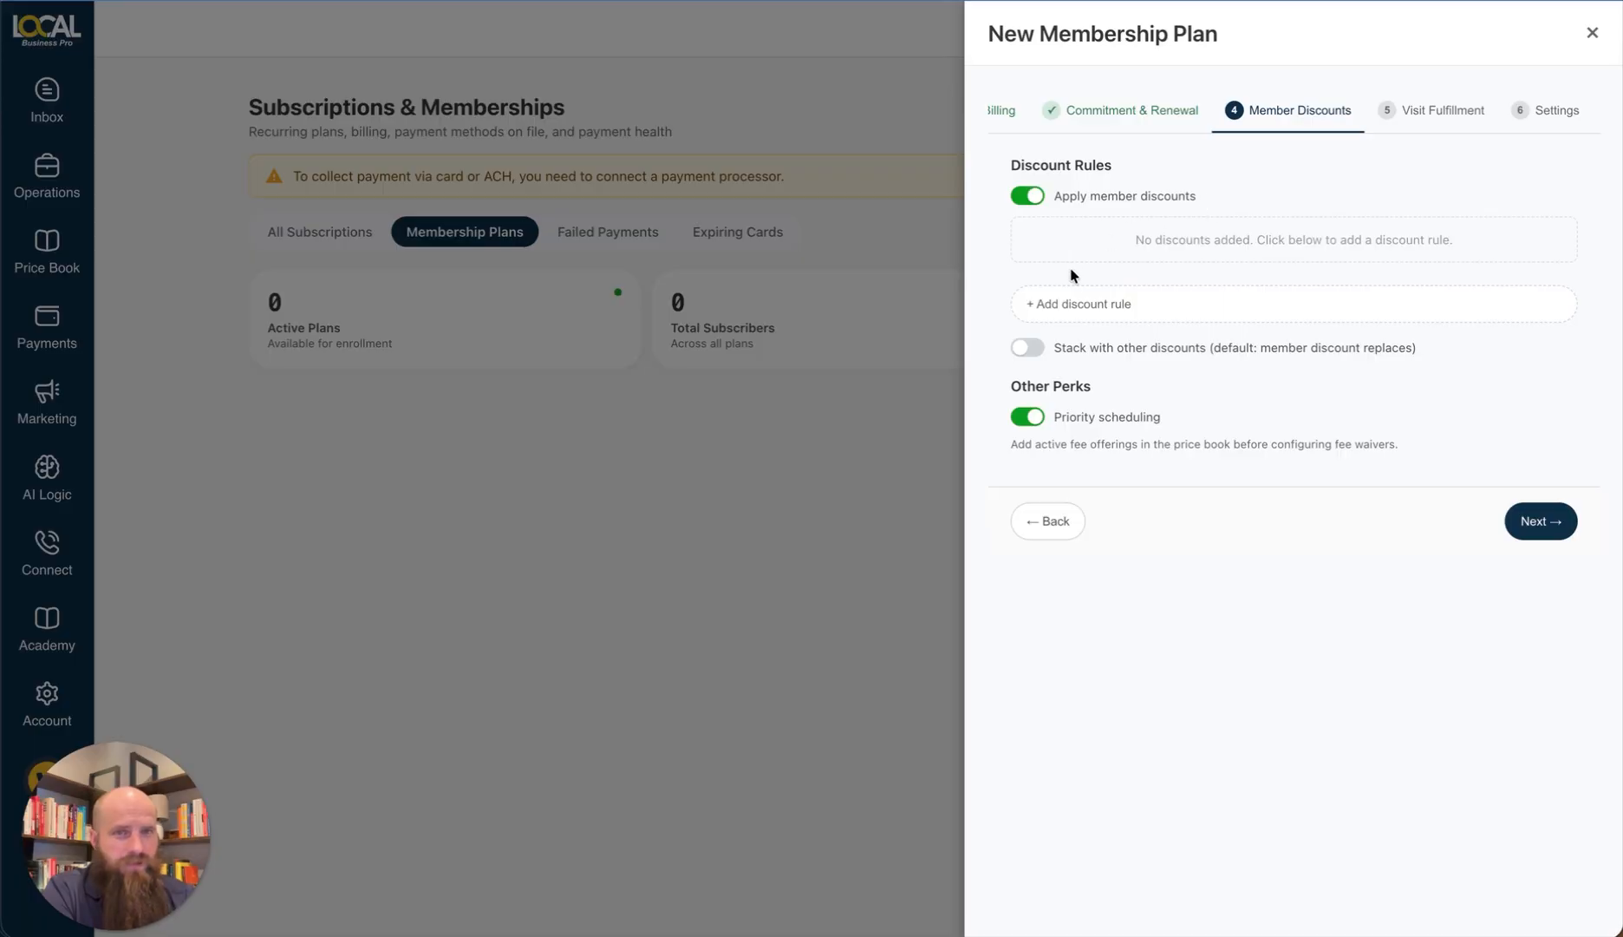
pyautogui.click(1076, 306)
pyautogui.click(1119, 321)
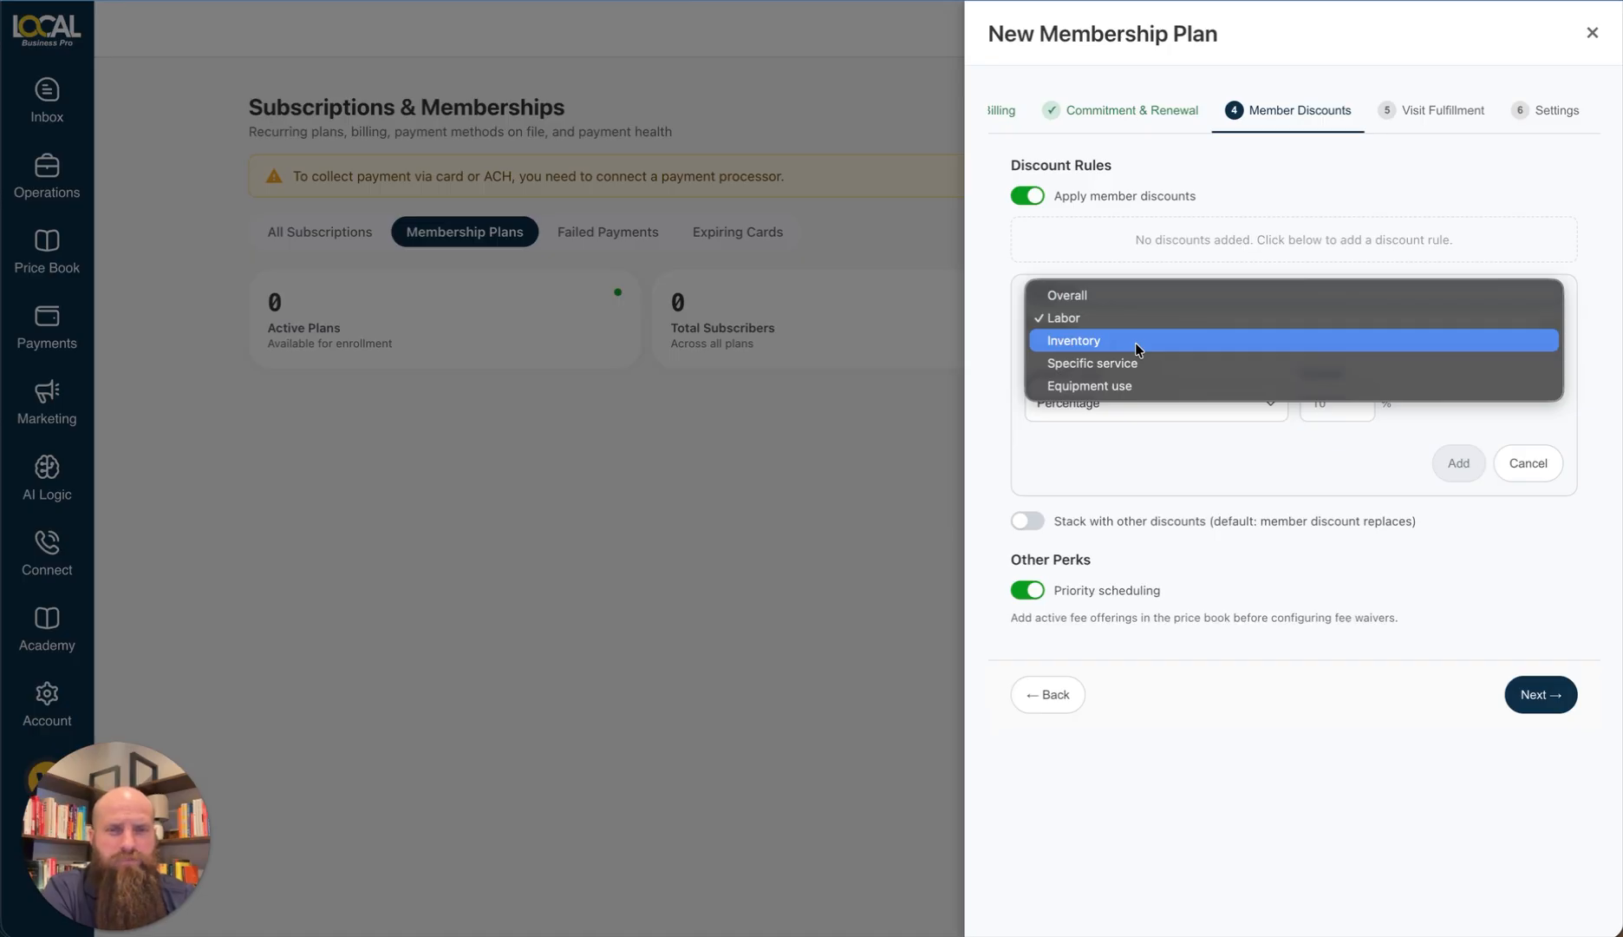
pyautogui.click(1173, 362)
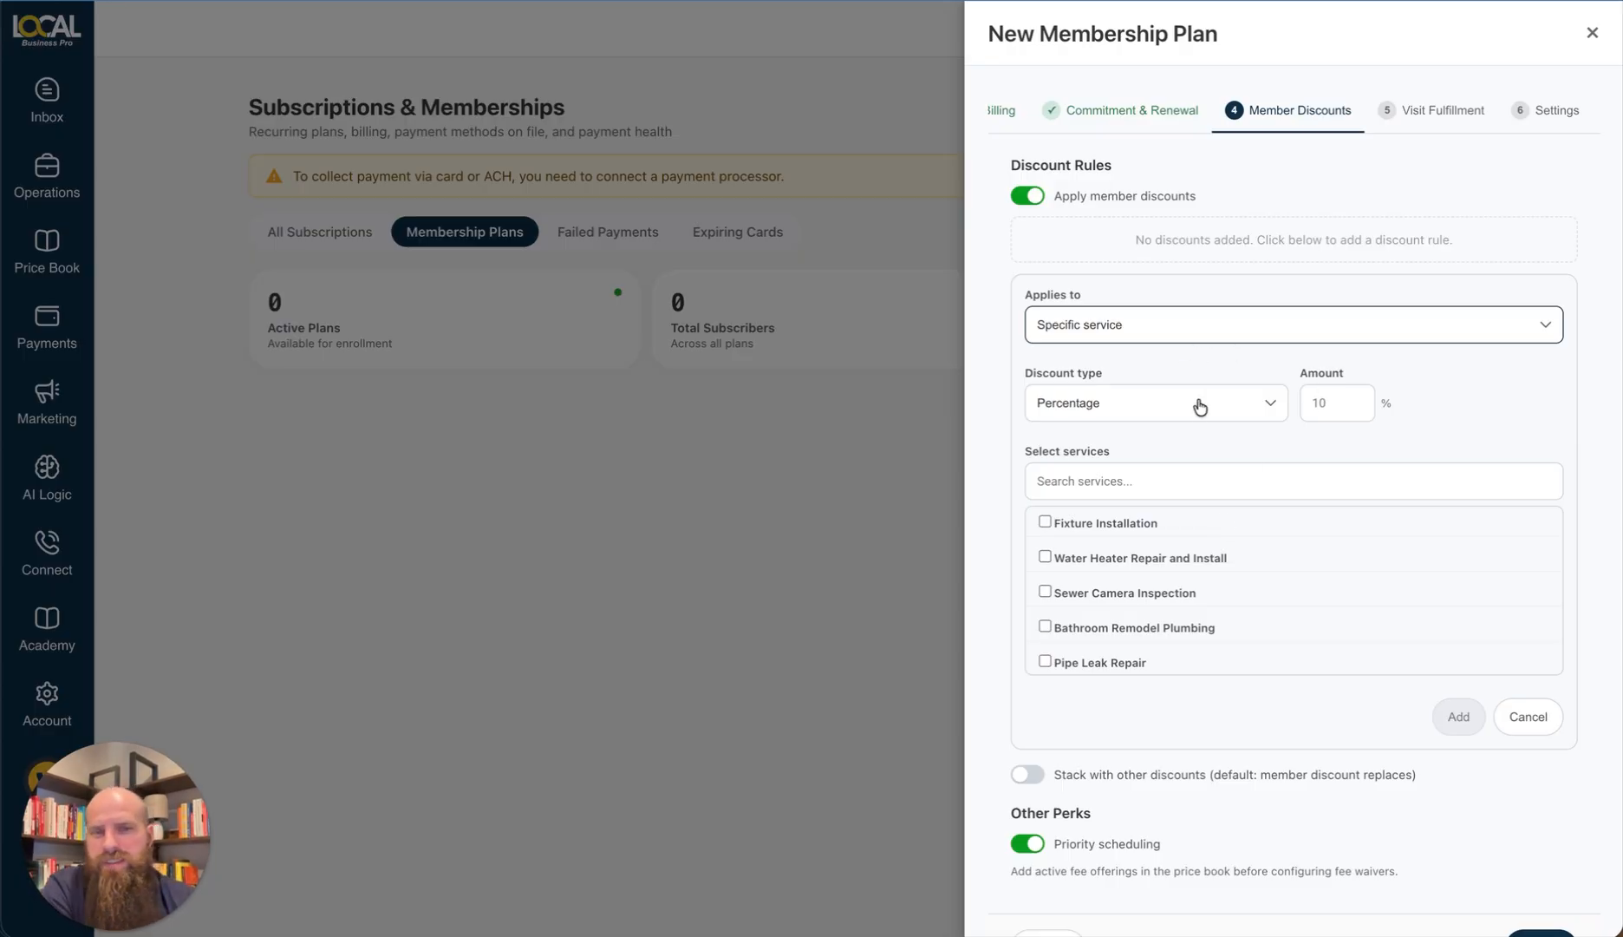
pyautogui.click(1371, 416)
pyautogui.write('10')
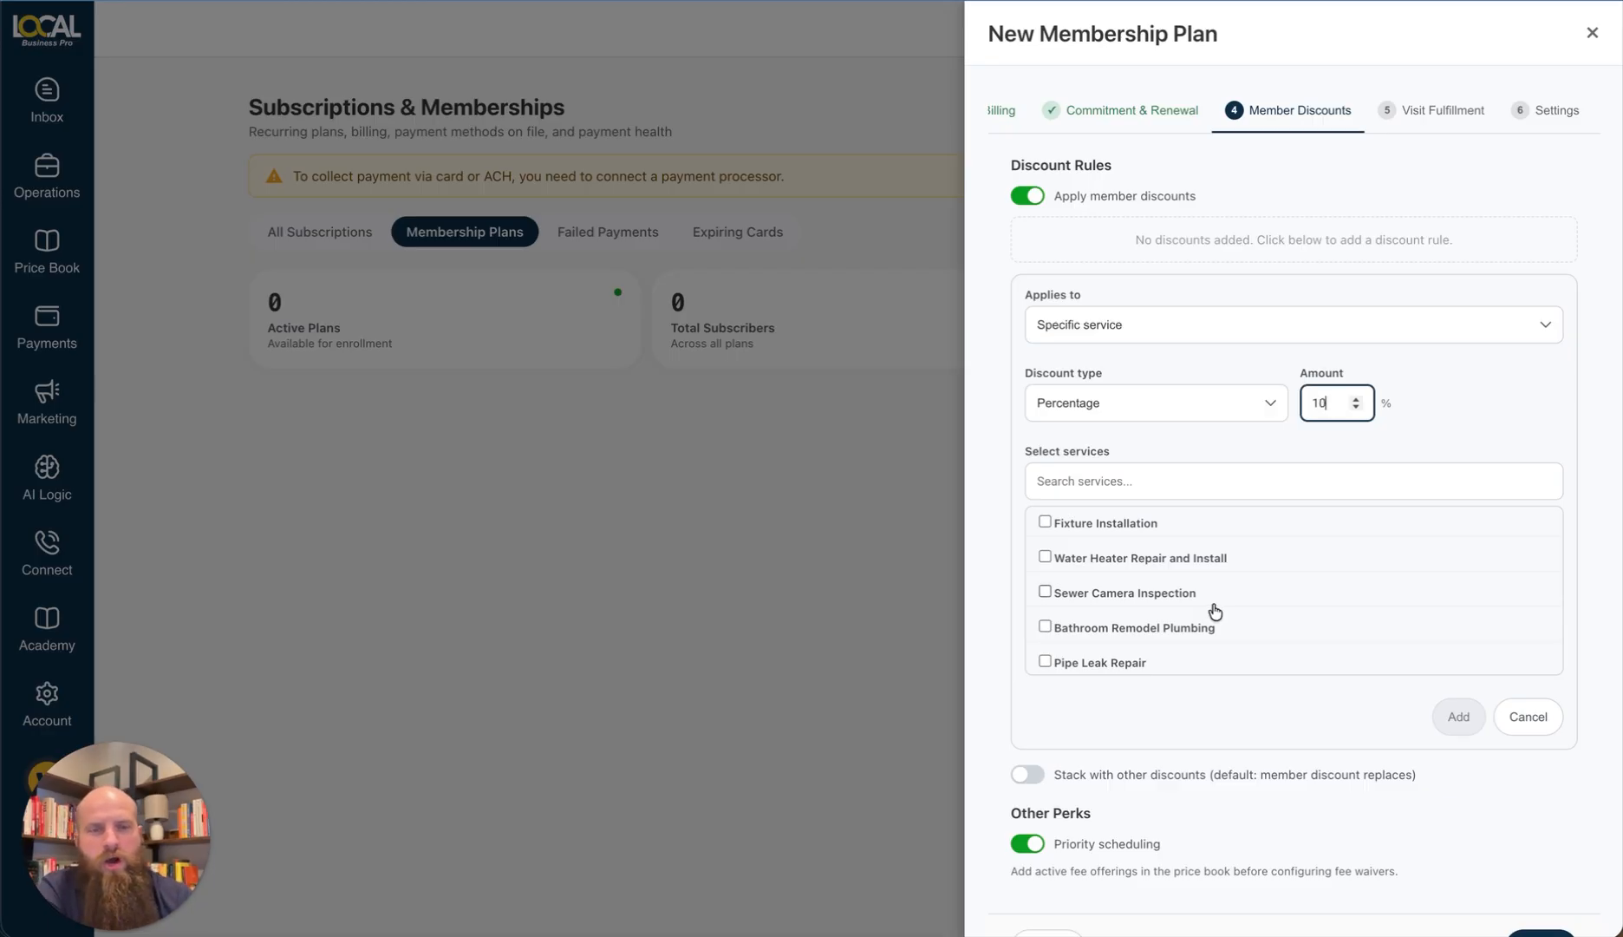
pyautogui.click(1045, 521)
pyautogui.click(1045, 555)
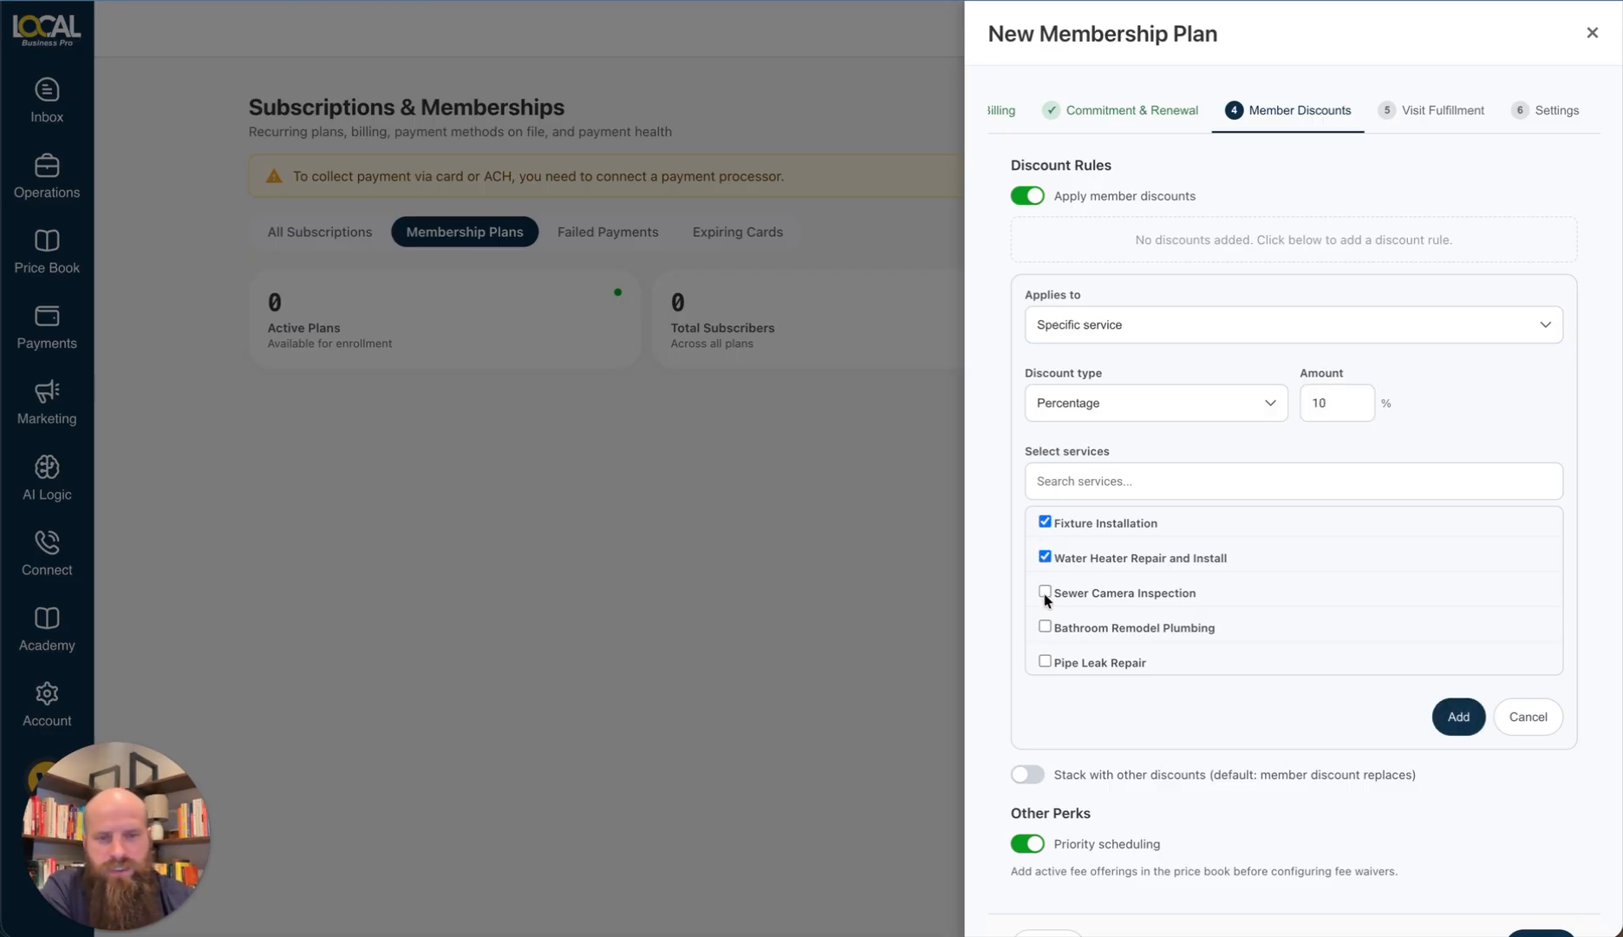
pyautogui.click(1045, 592)
pyautogui.scroll(-1, 1210, 638)
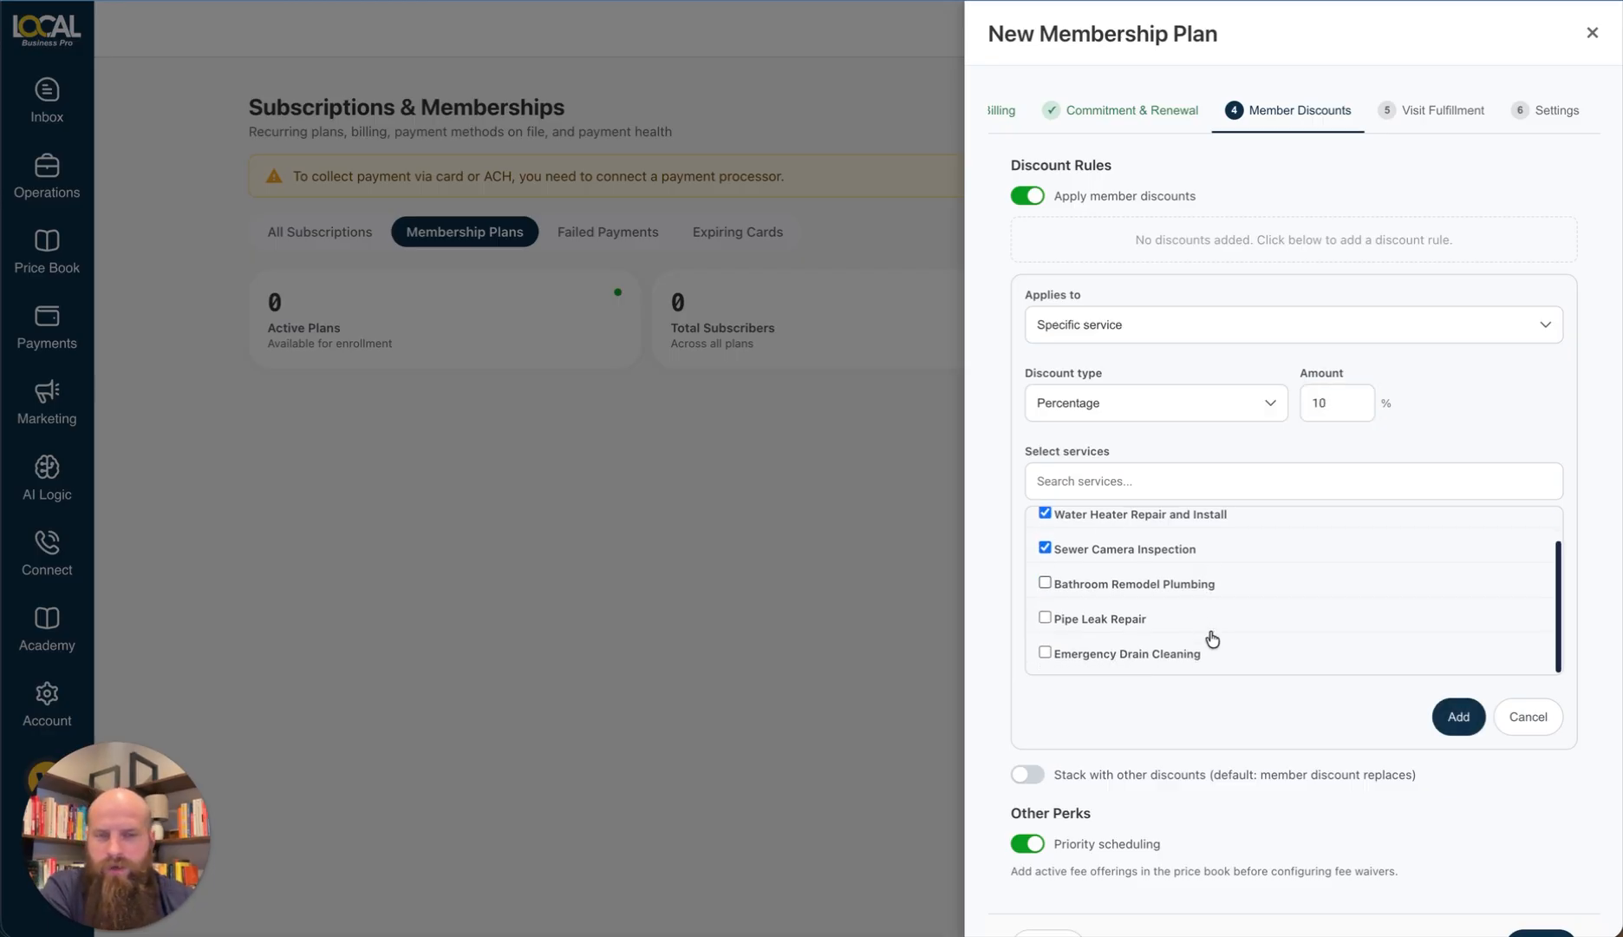
pyautogui.click(1461, 716)
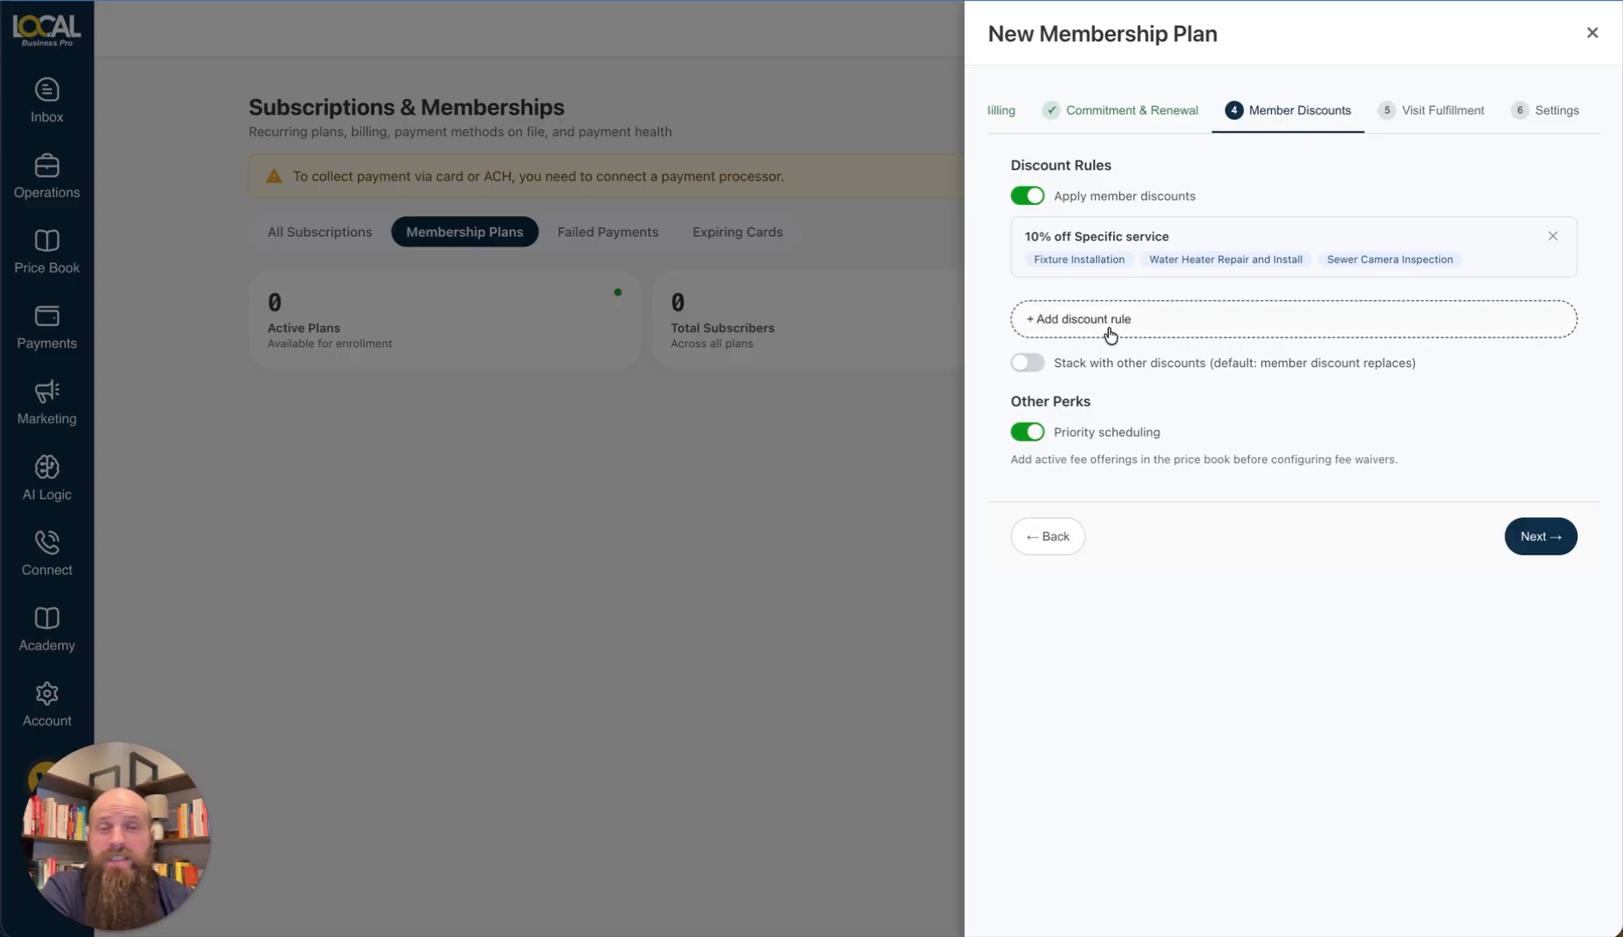
# Step: Review the What's Included section on the Basics step, then return to Member Discounts
pyautogui.hscroll(-3, 1093, 113)
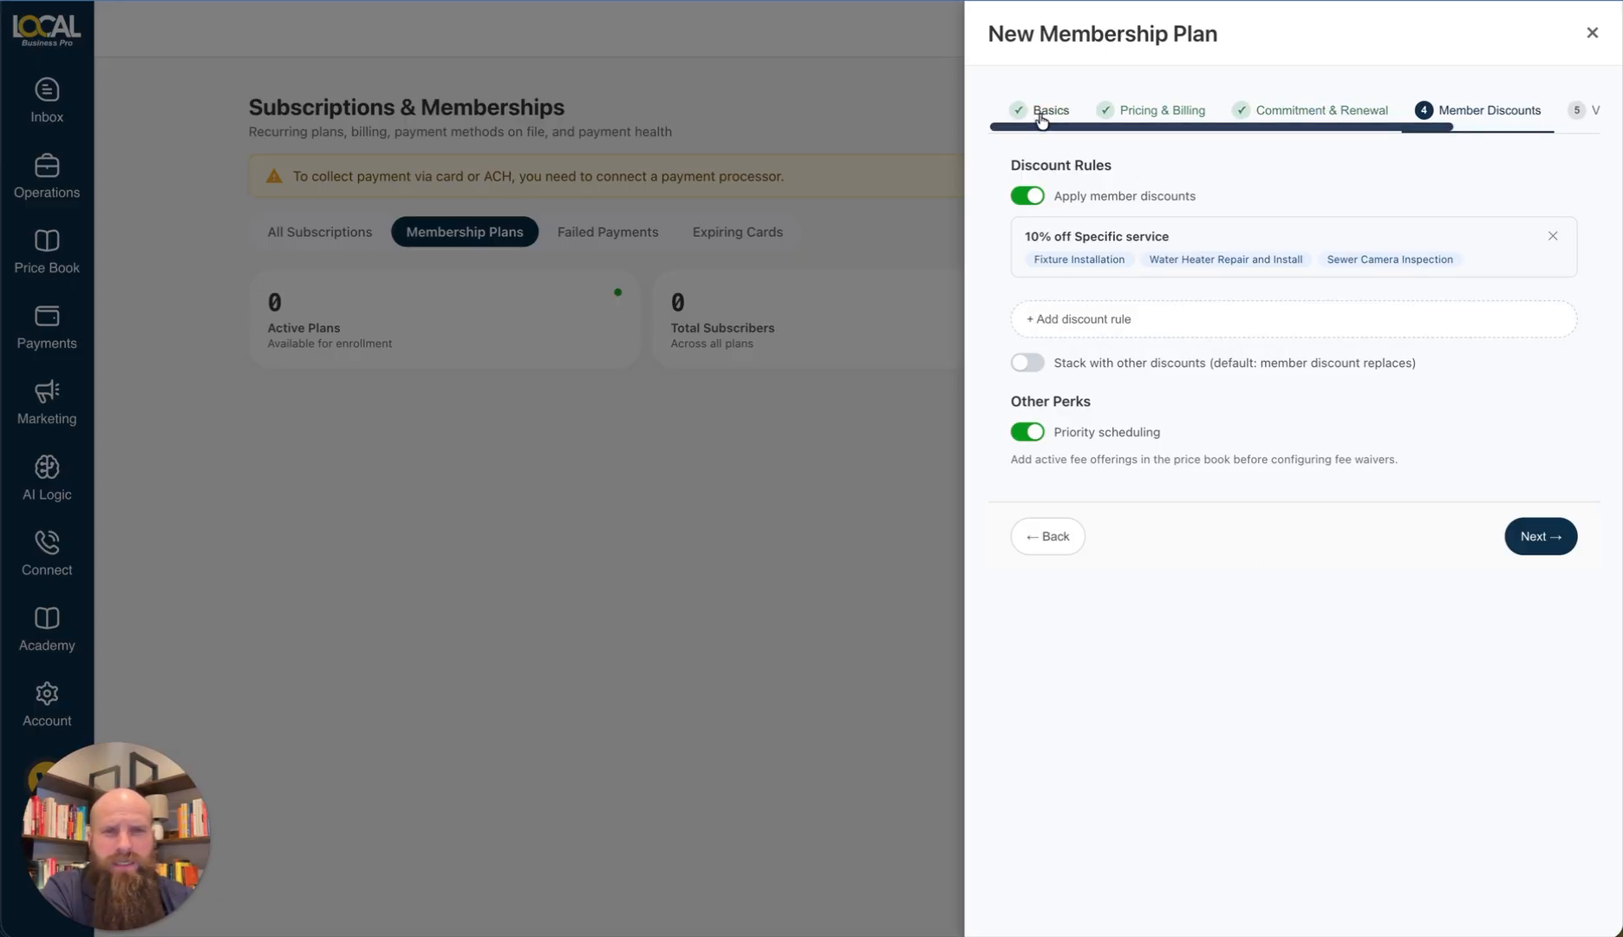
pyautogui.click(1049, 110)
pyautogui.moveTo(1025, 526); pyautogui.dragTo(1134, 529)
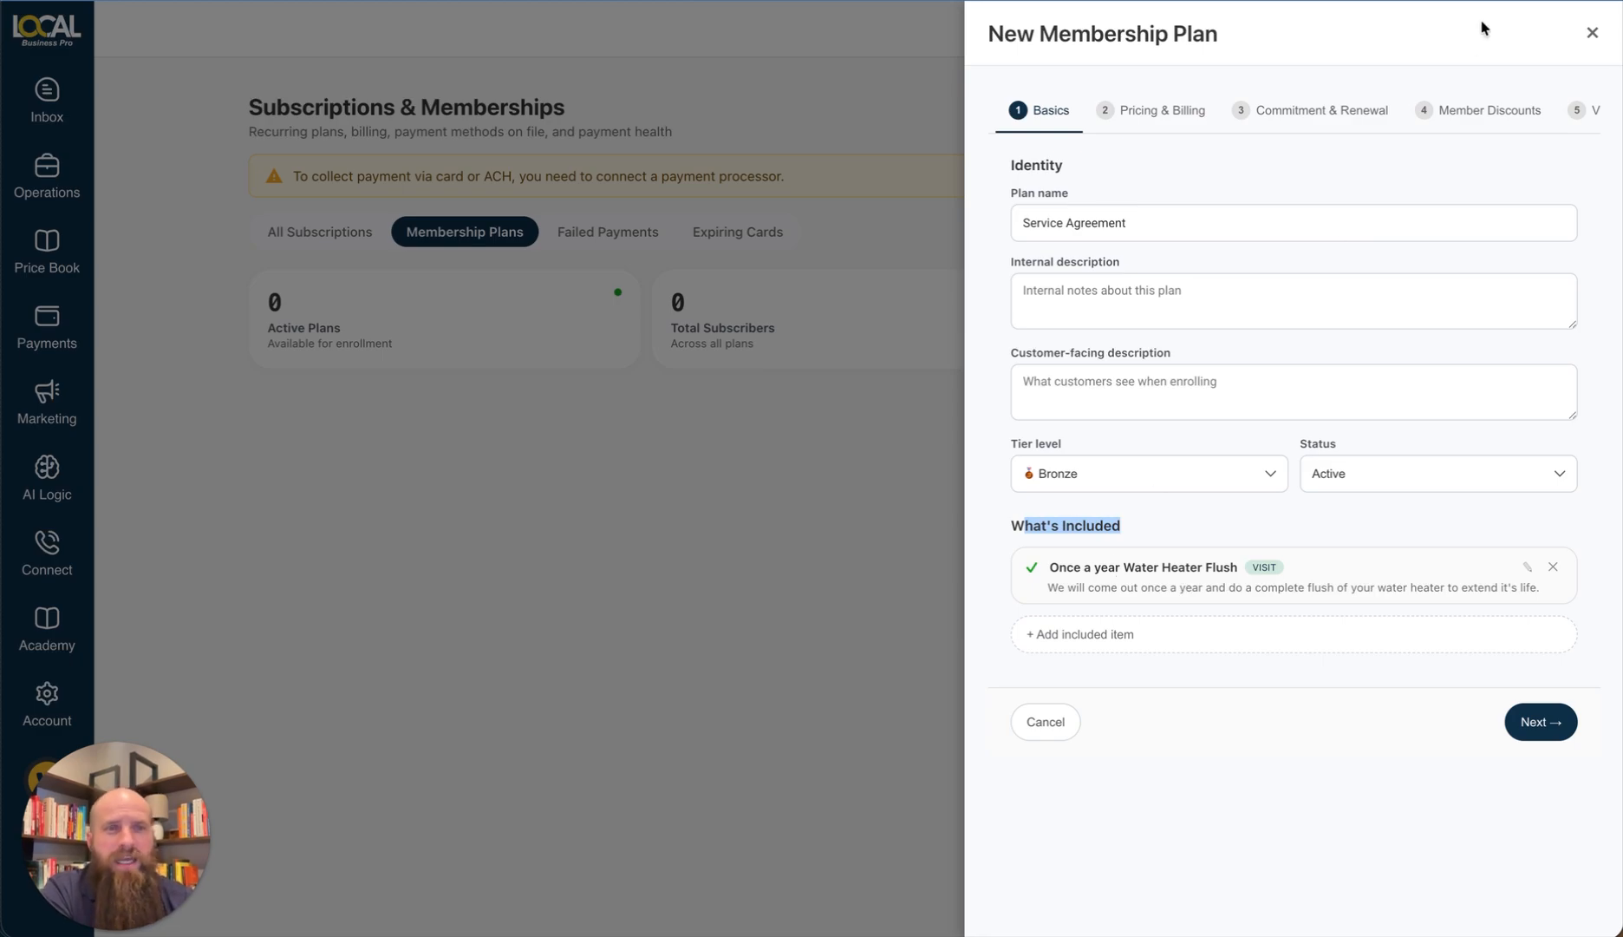
pyautogui.click(1491, 111)
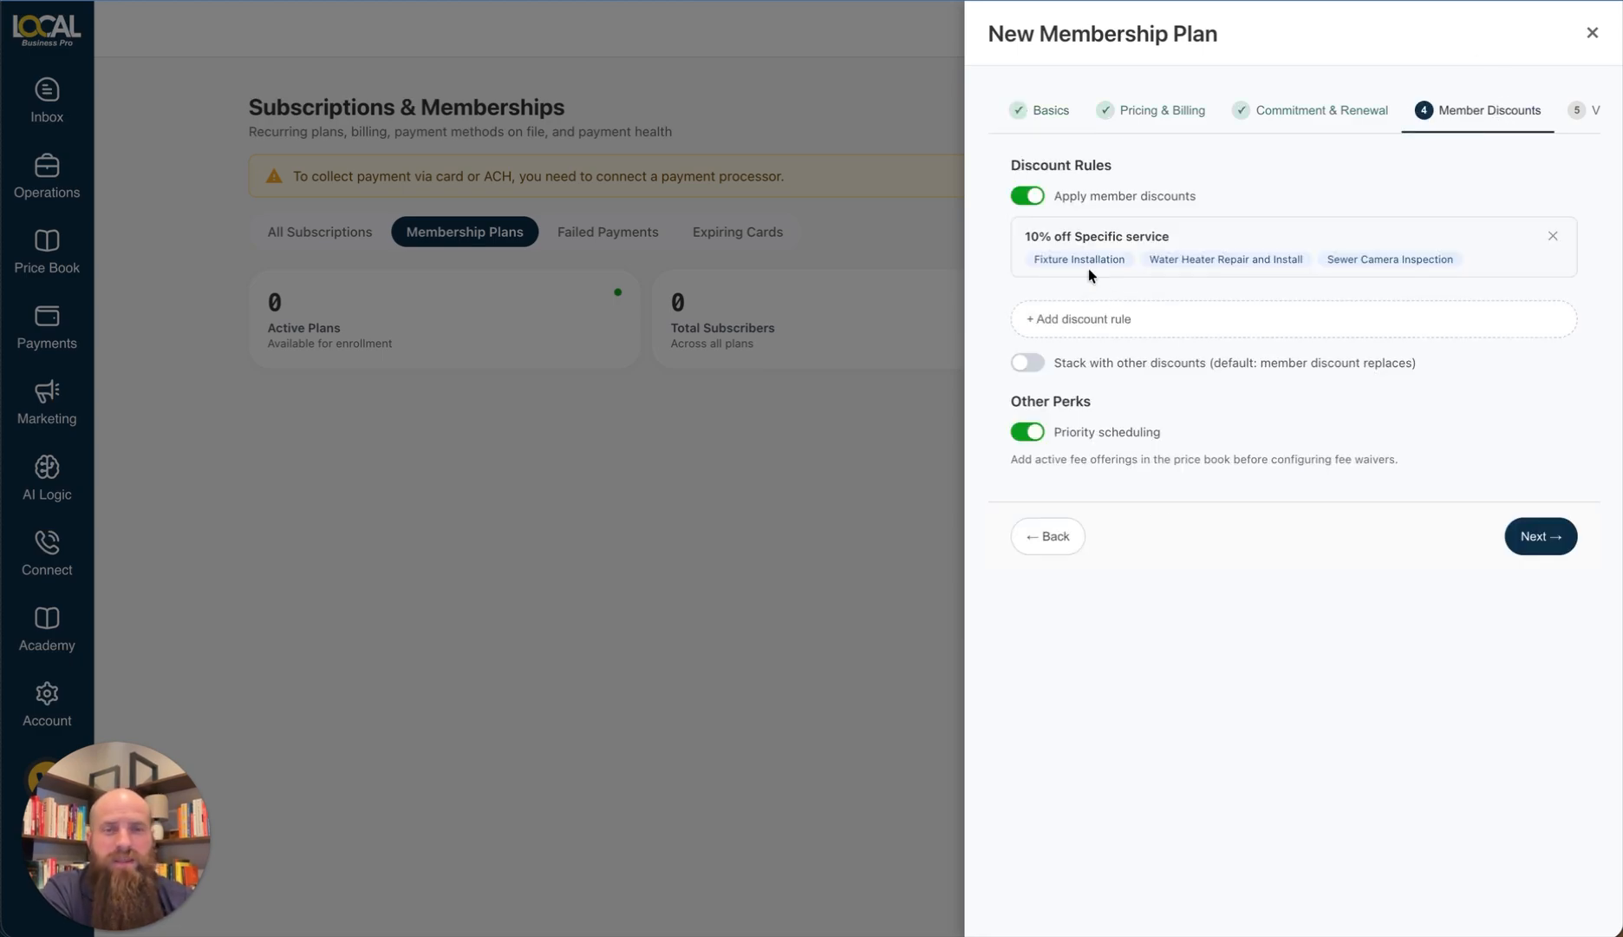
# Step: Cancel an extra Labor discount rule, leave stacking off, and advance to Visit Fulfillment
pyautogui.click(1113, 333)
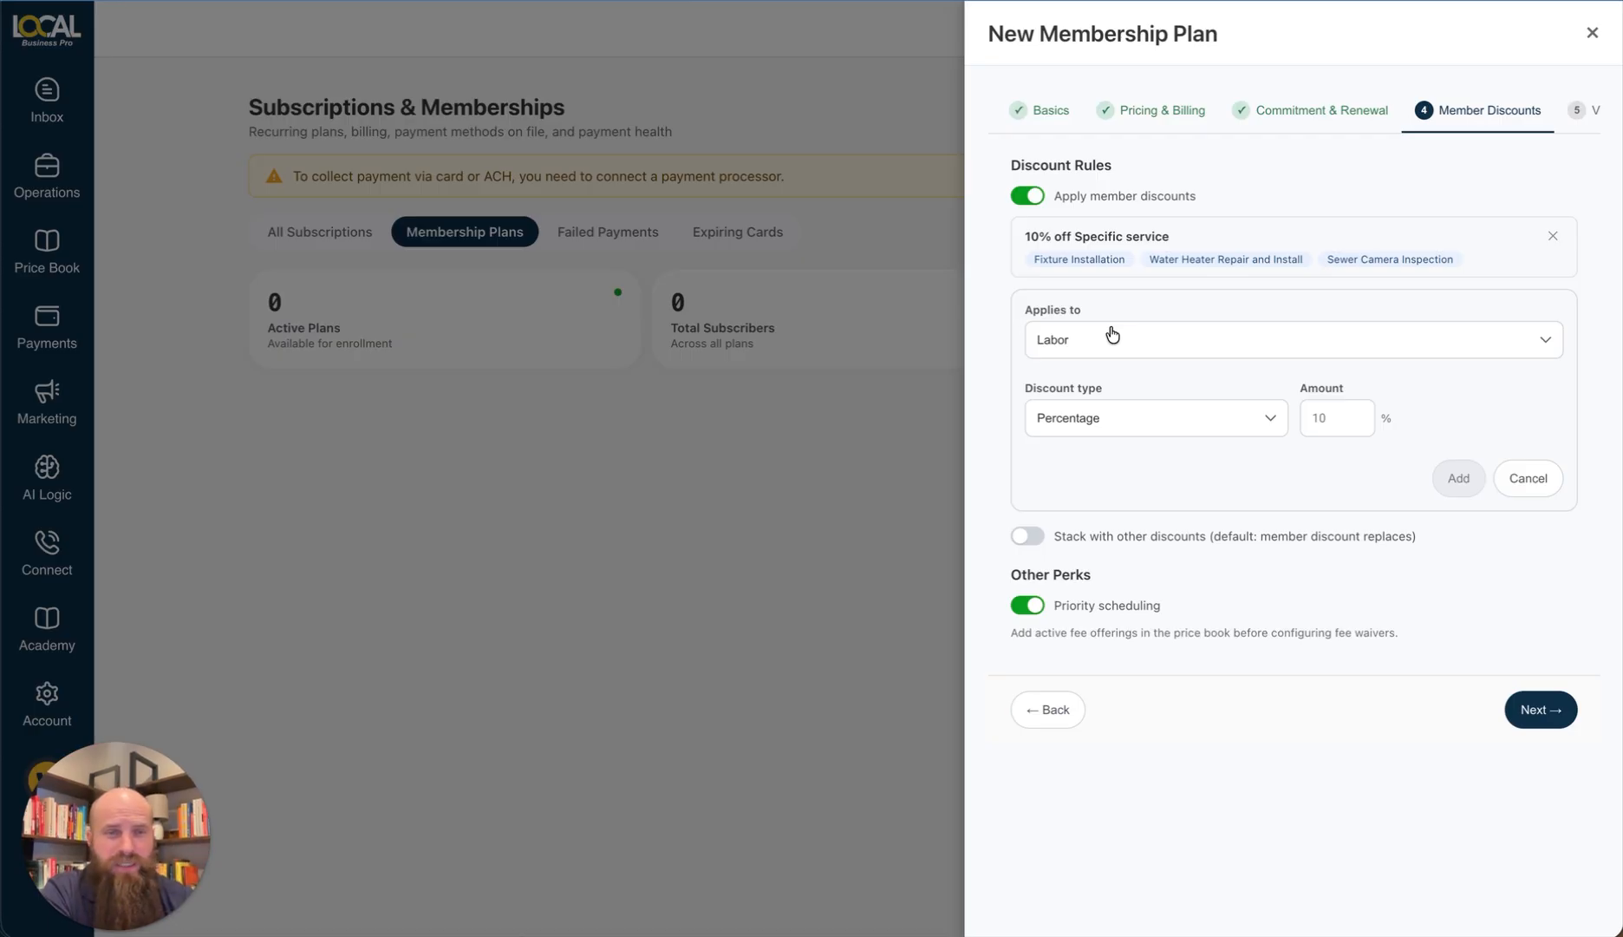
pyautogui.click(1113, 336)
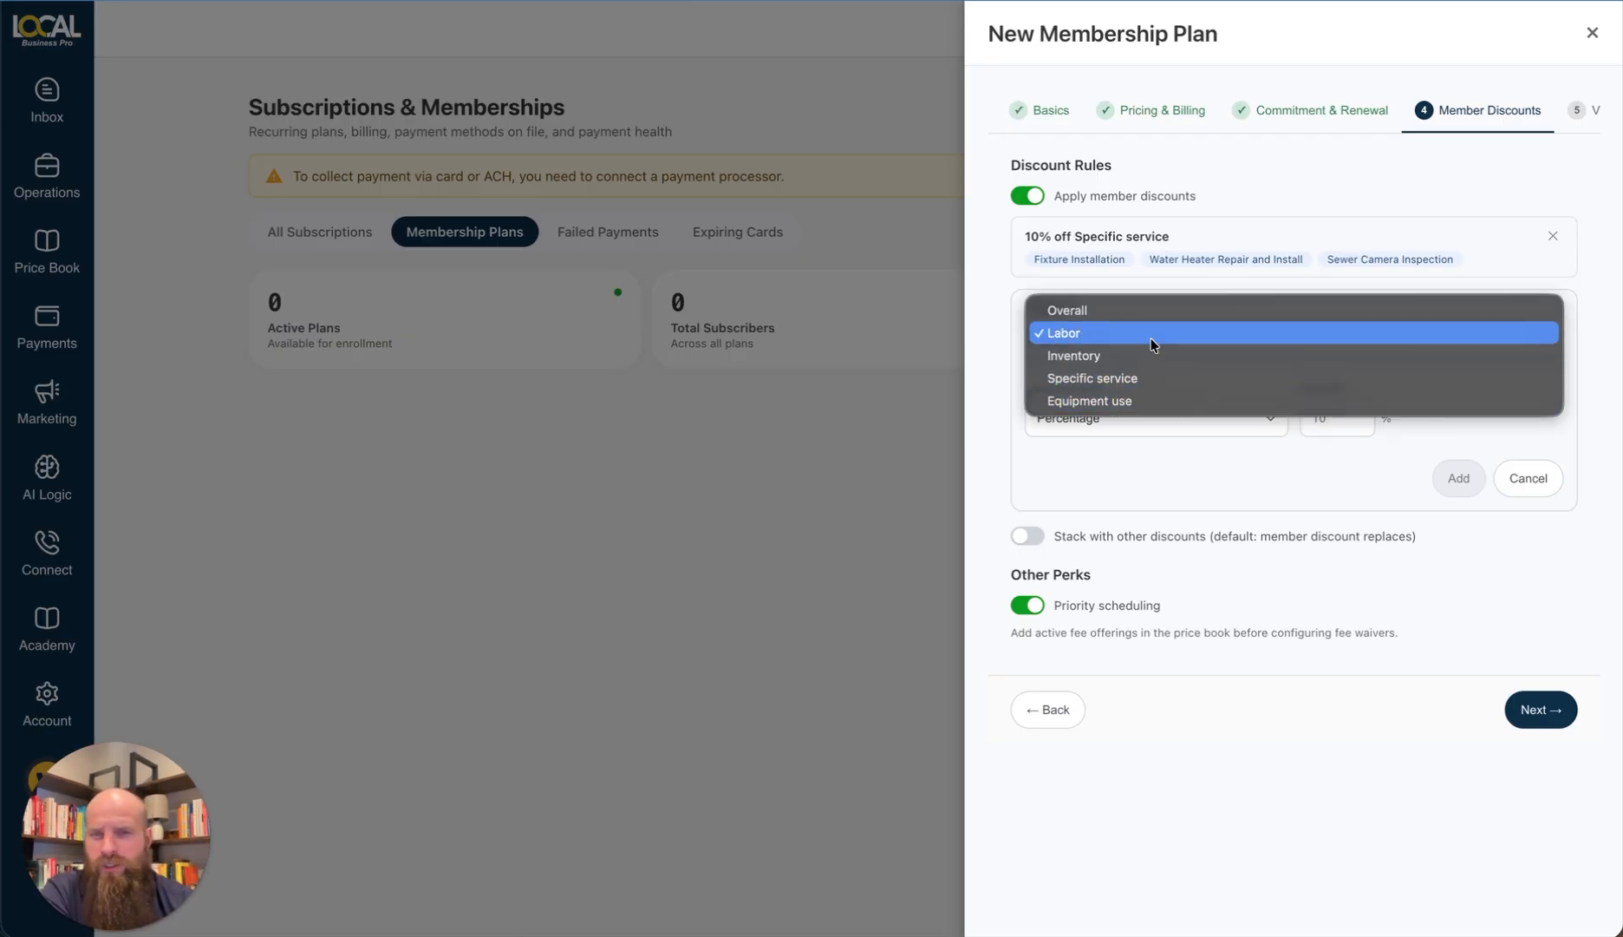
pyautogui.click(1266, 736)
pyautogui.click(1528, 477)
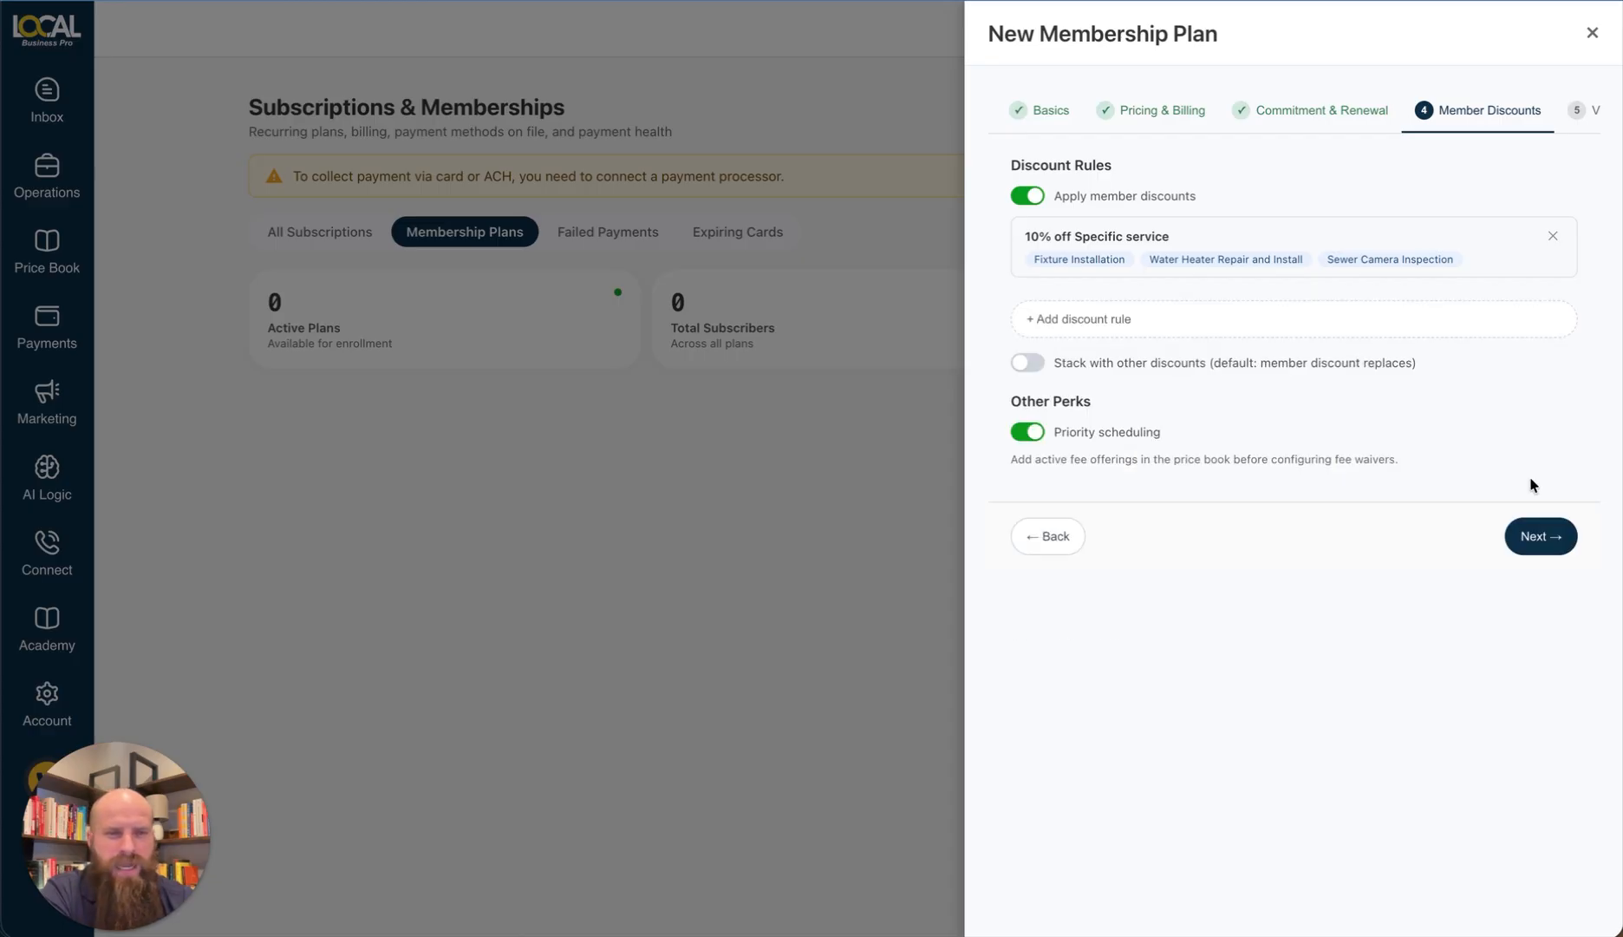
pyautogui.click(1031, 361)
pyautogui.click(1031, 361)
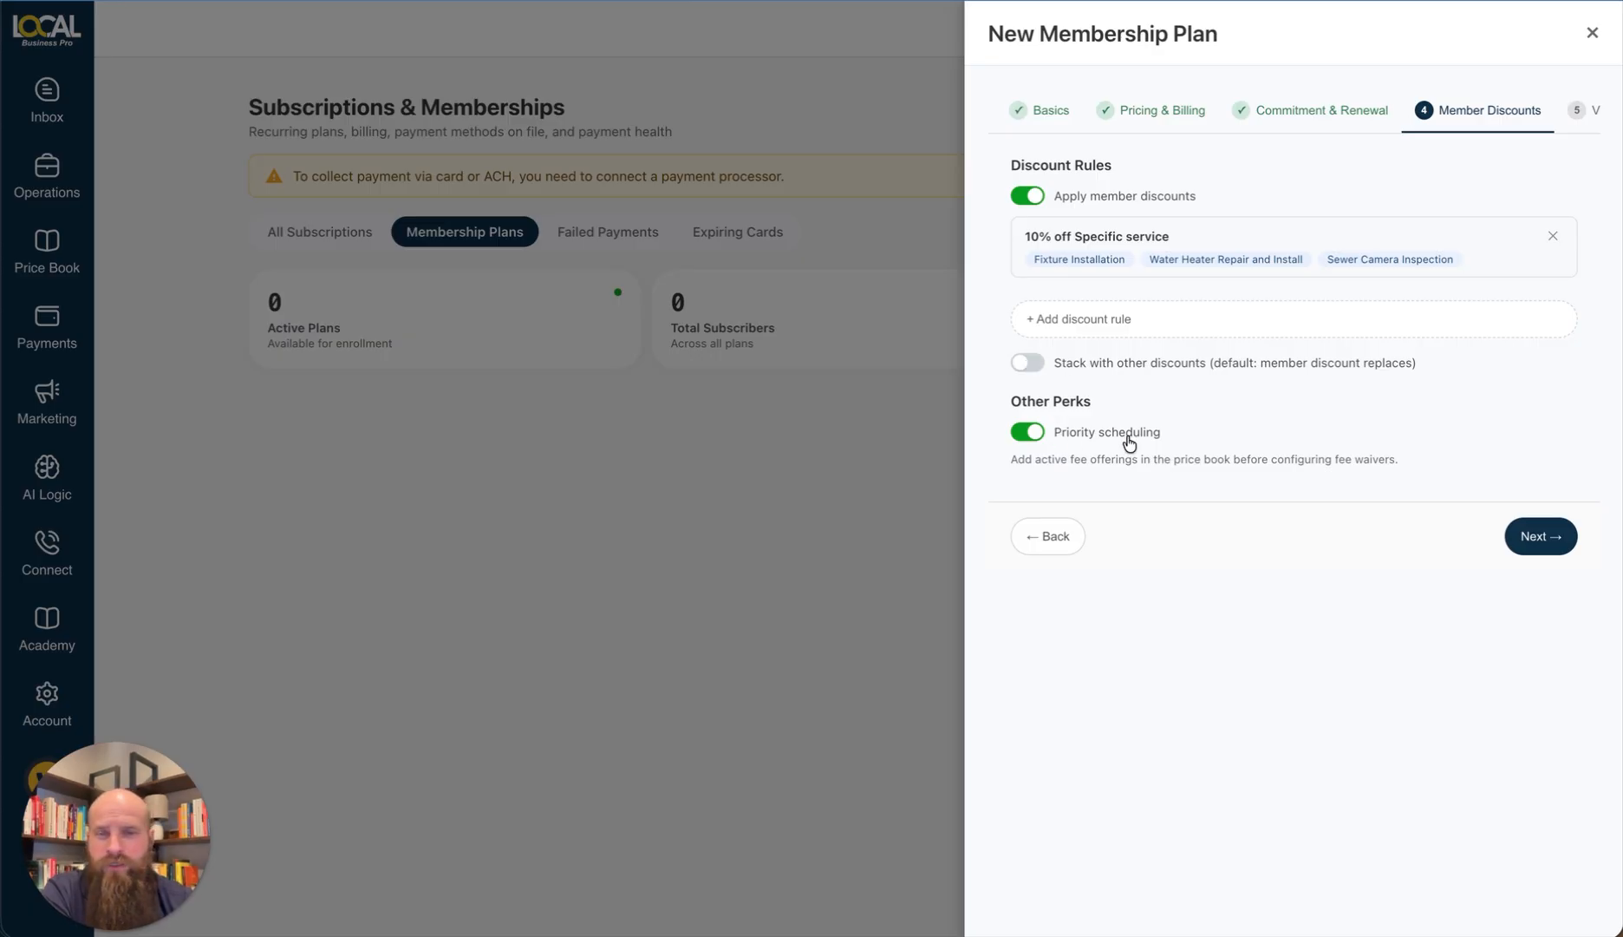
pyautogui.click(1540, 538)
pyautogui.hscroll(4, 1440, 121)
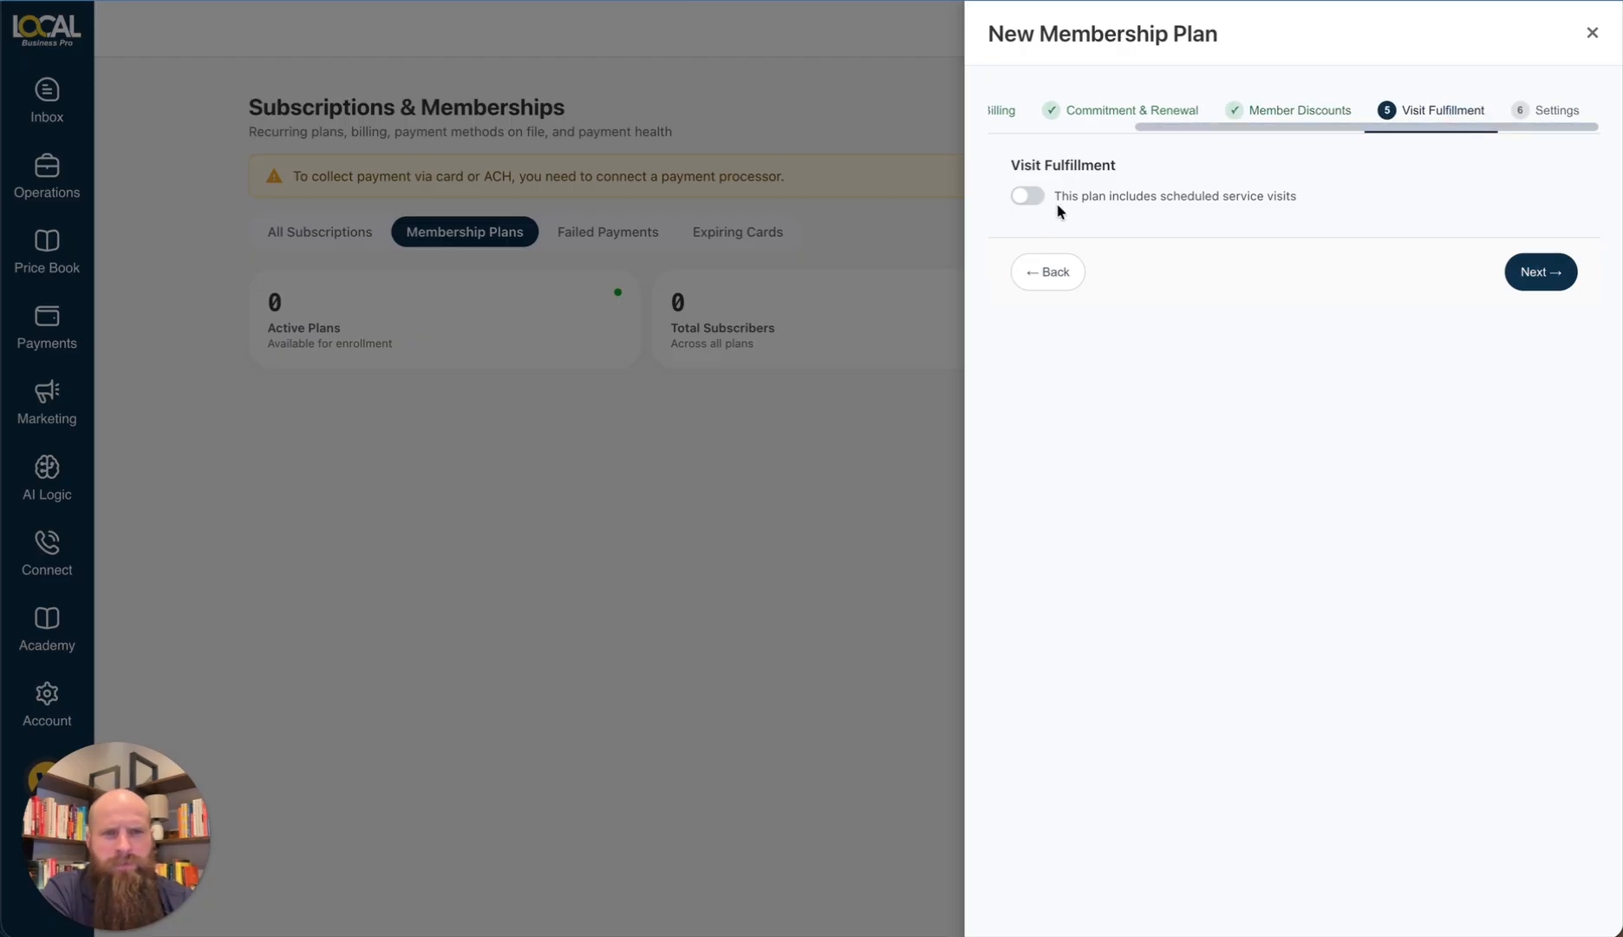
# Step: Turn on scheduled service visits with an every-365-days (annual) cadence
pyautogui.click(1026, 197)
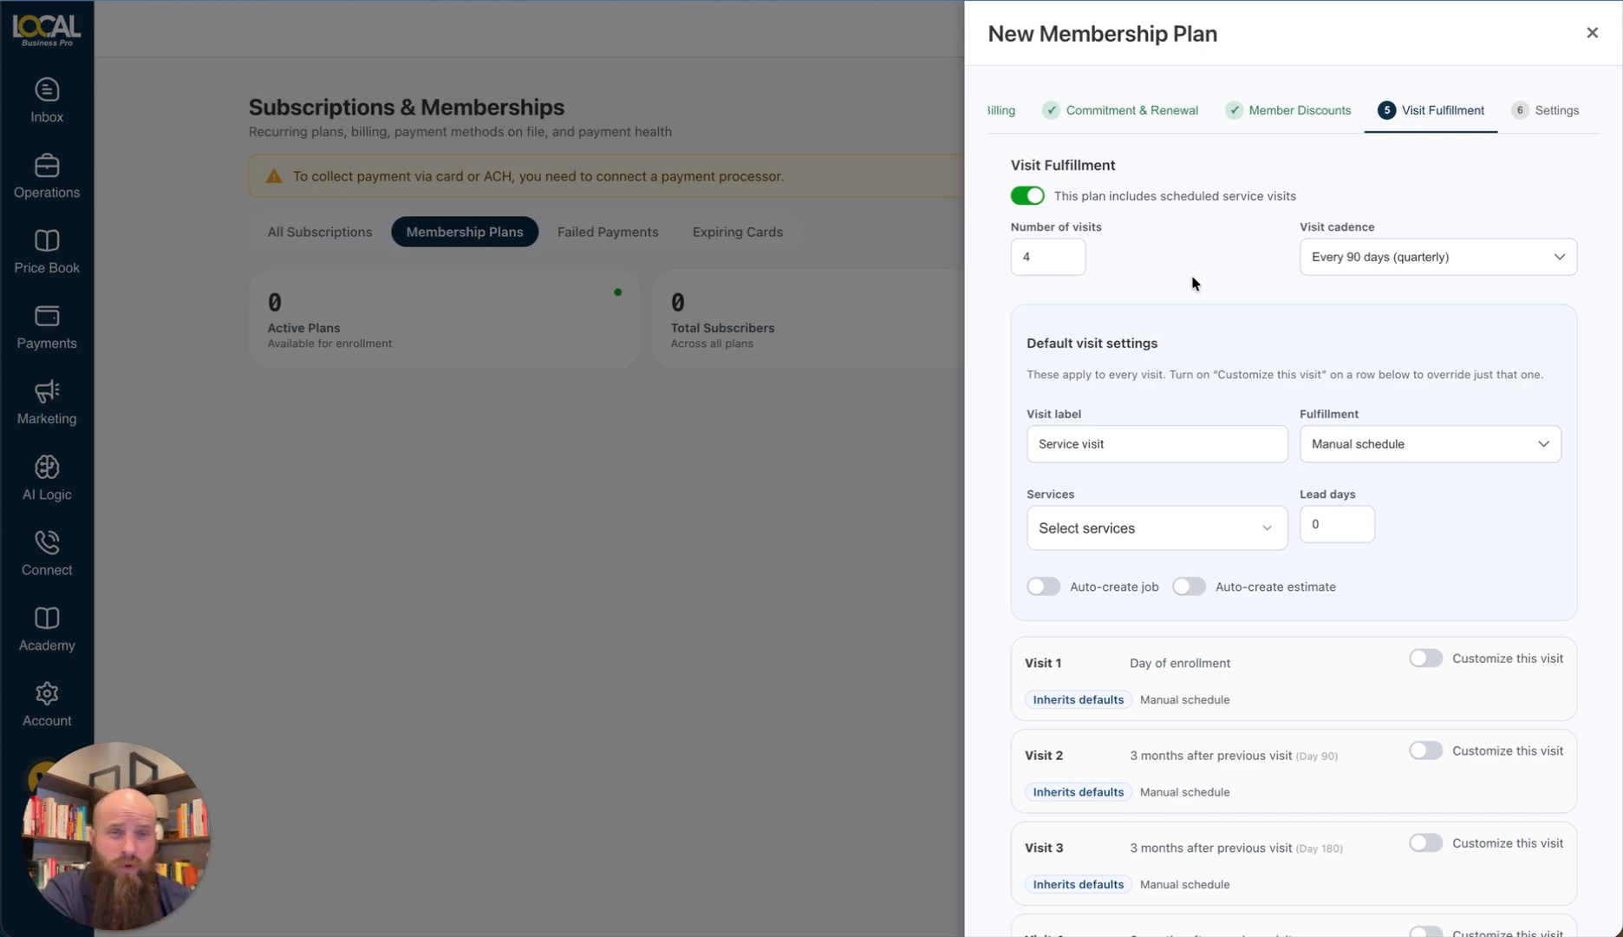
pyautogui.scroll(-1, 1162, 364)
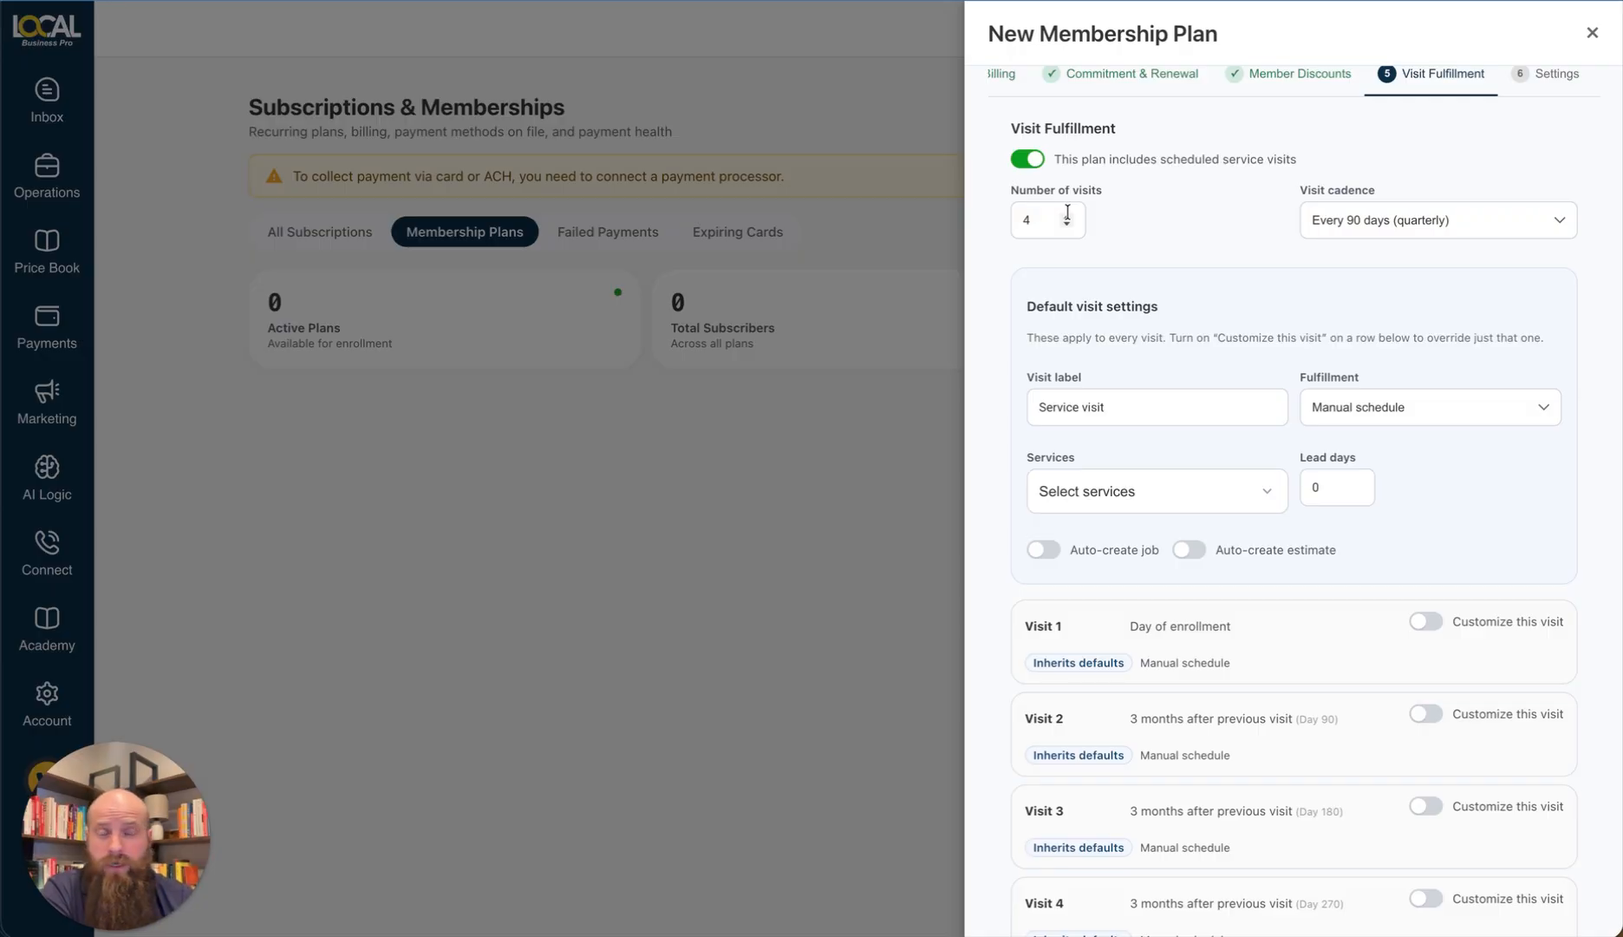
pyautogui.click(1358, 226)
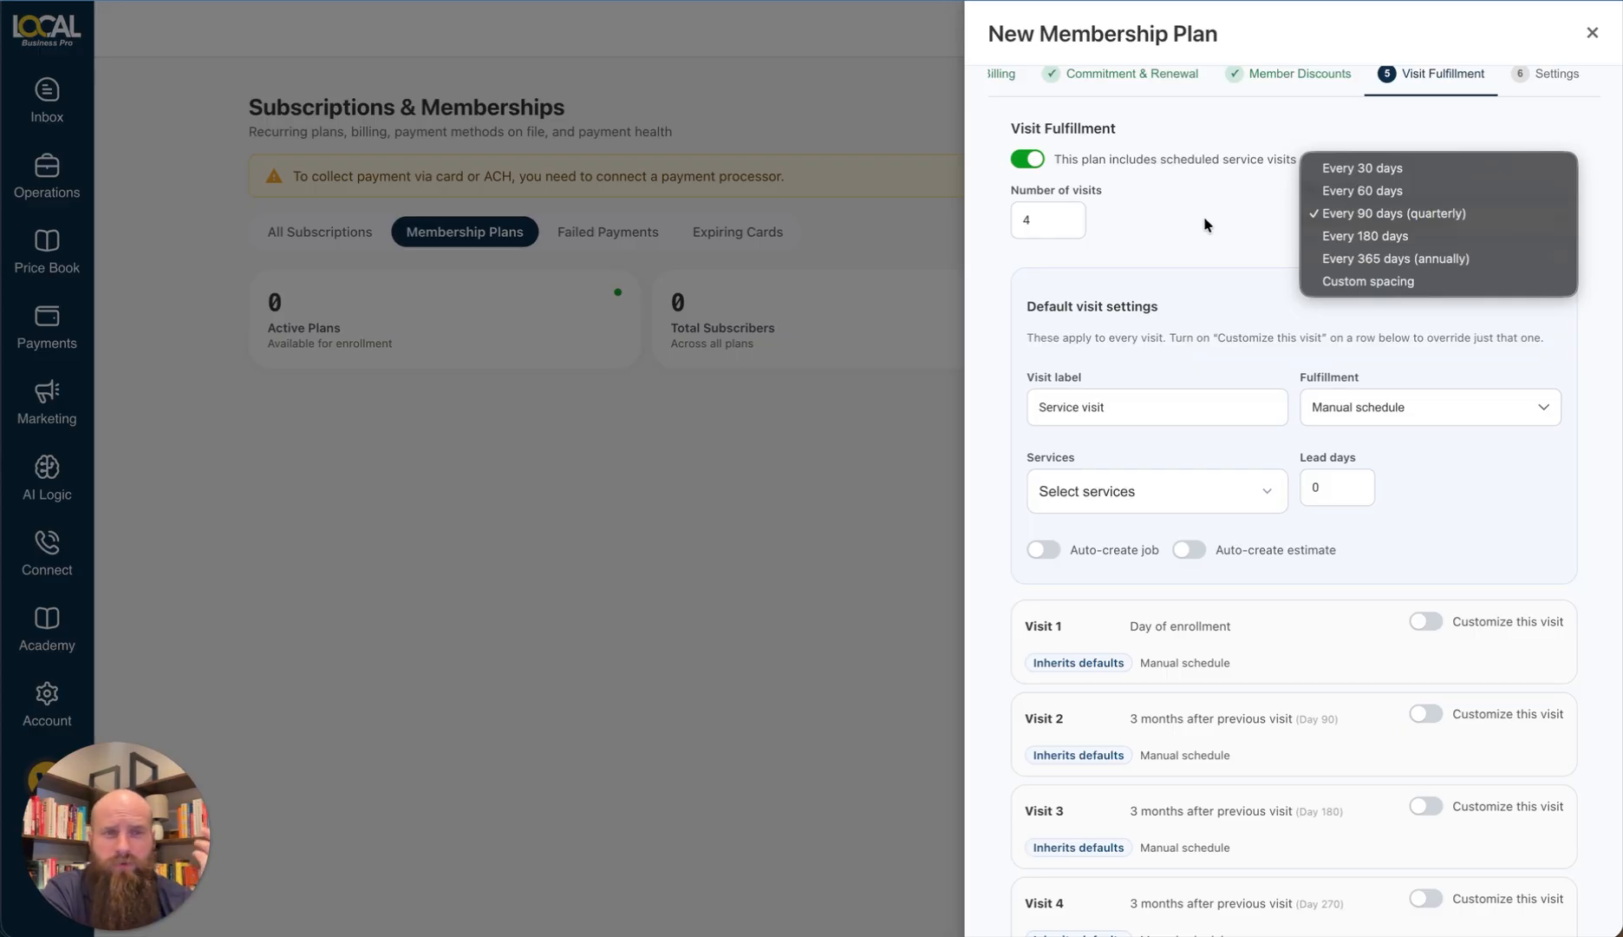
pyautogui.click(1363, 266)
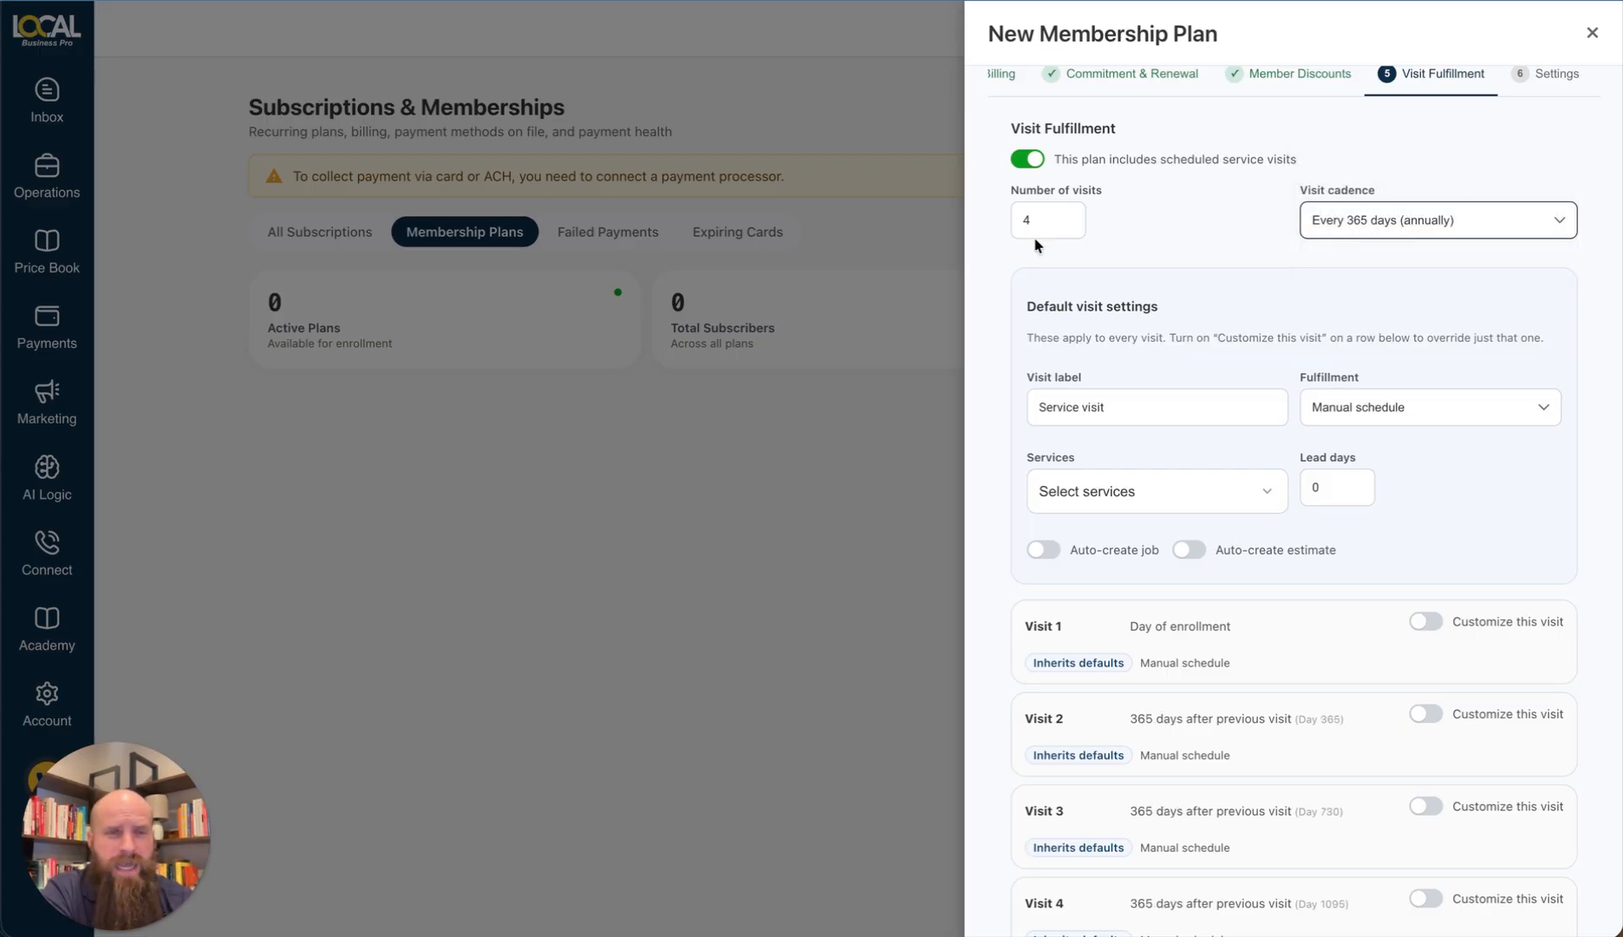
# Step: Set the number of visits to 1
pyautogui.moveTo(1041, 220); pyautogui.dragTo(1001, 220)
pyautogui.write('1')
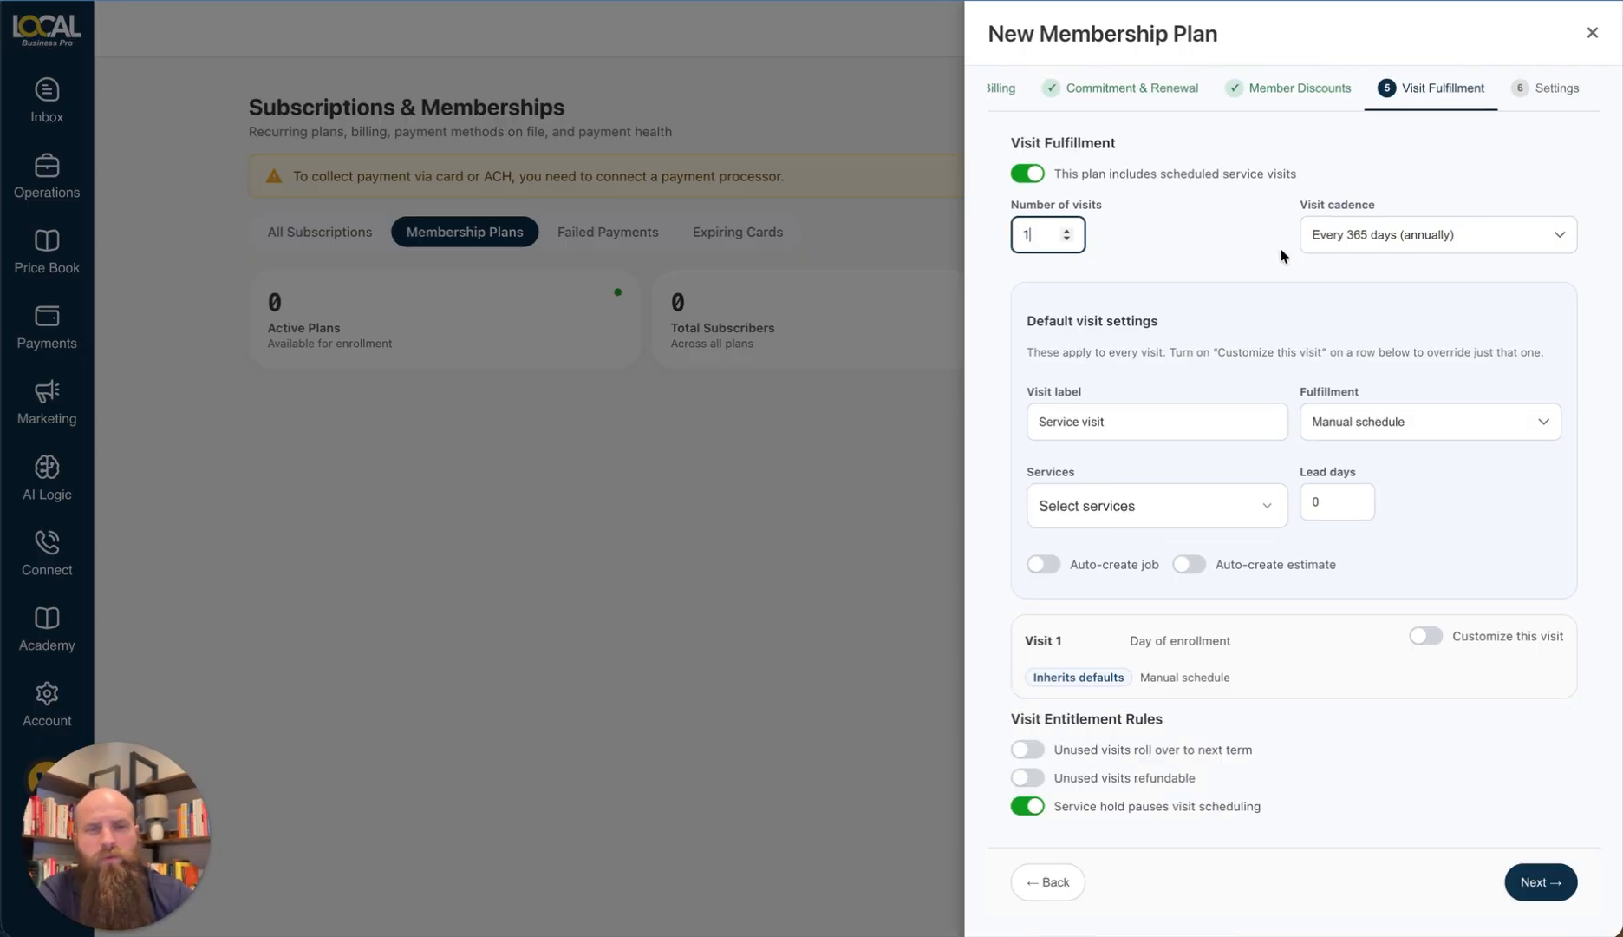
pyautogui.click(1246, 261)
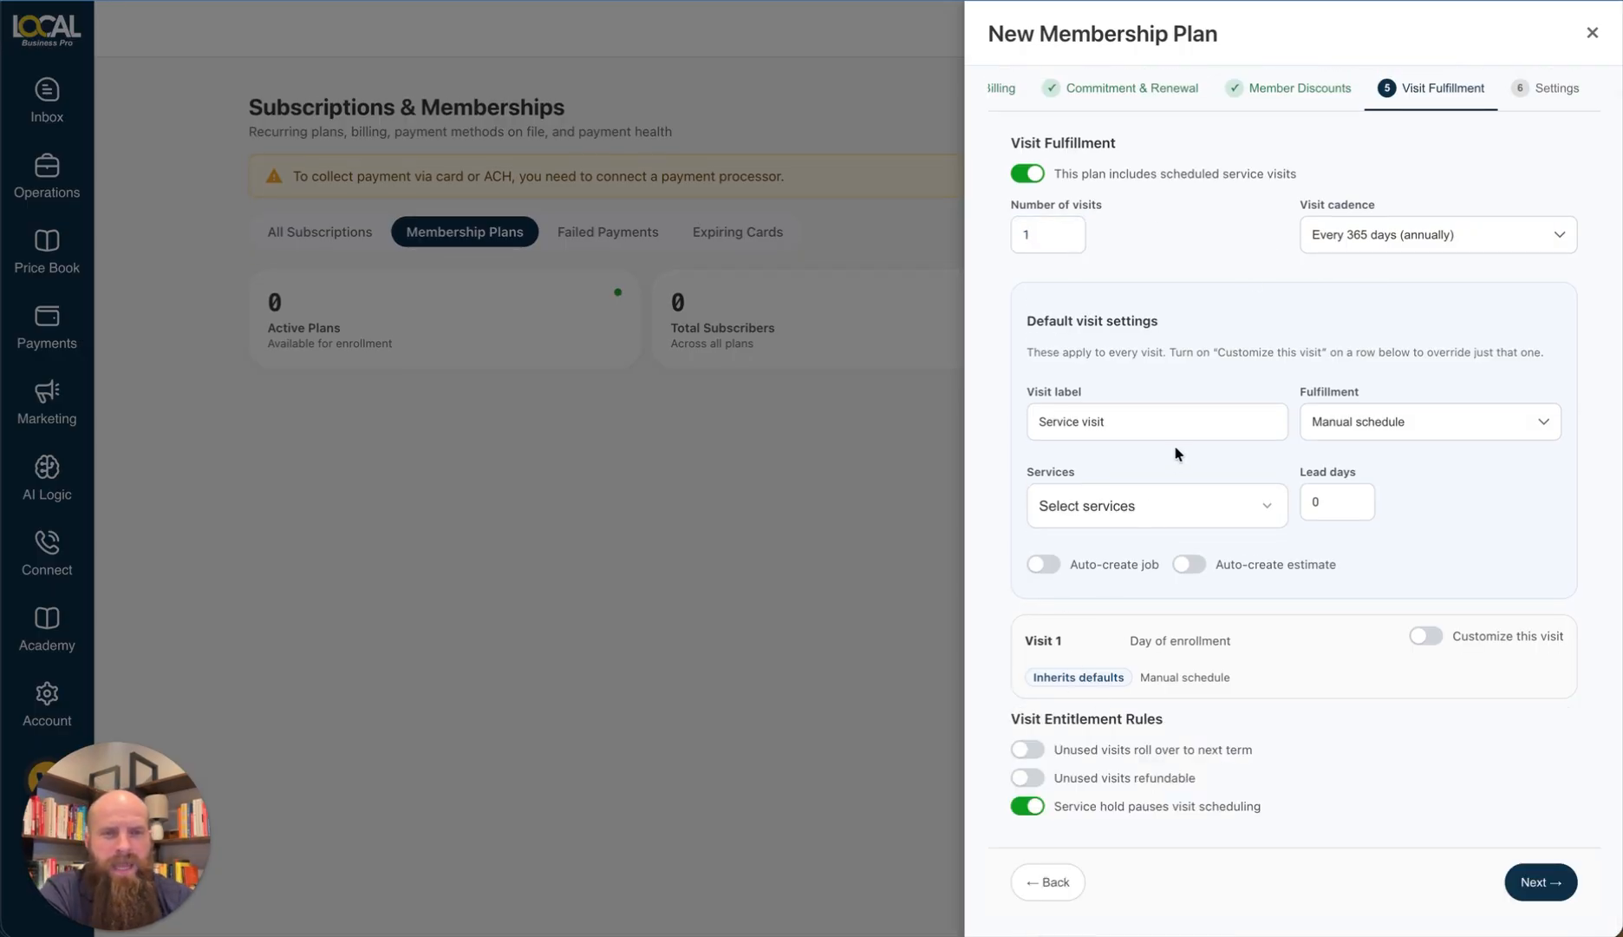
pyautogui.click(1036, 223)
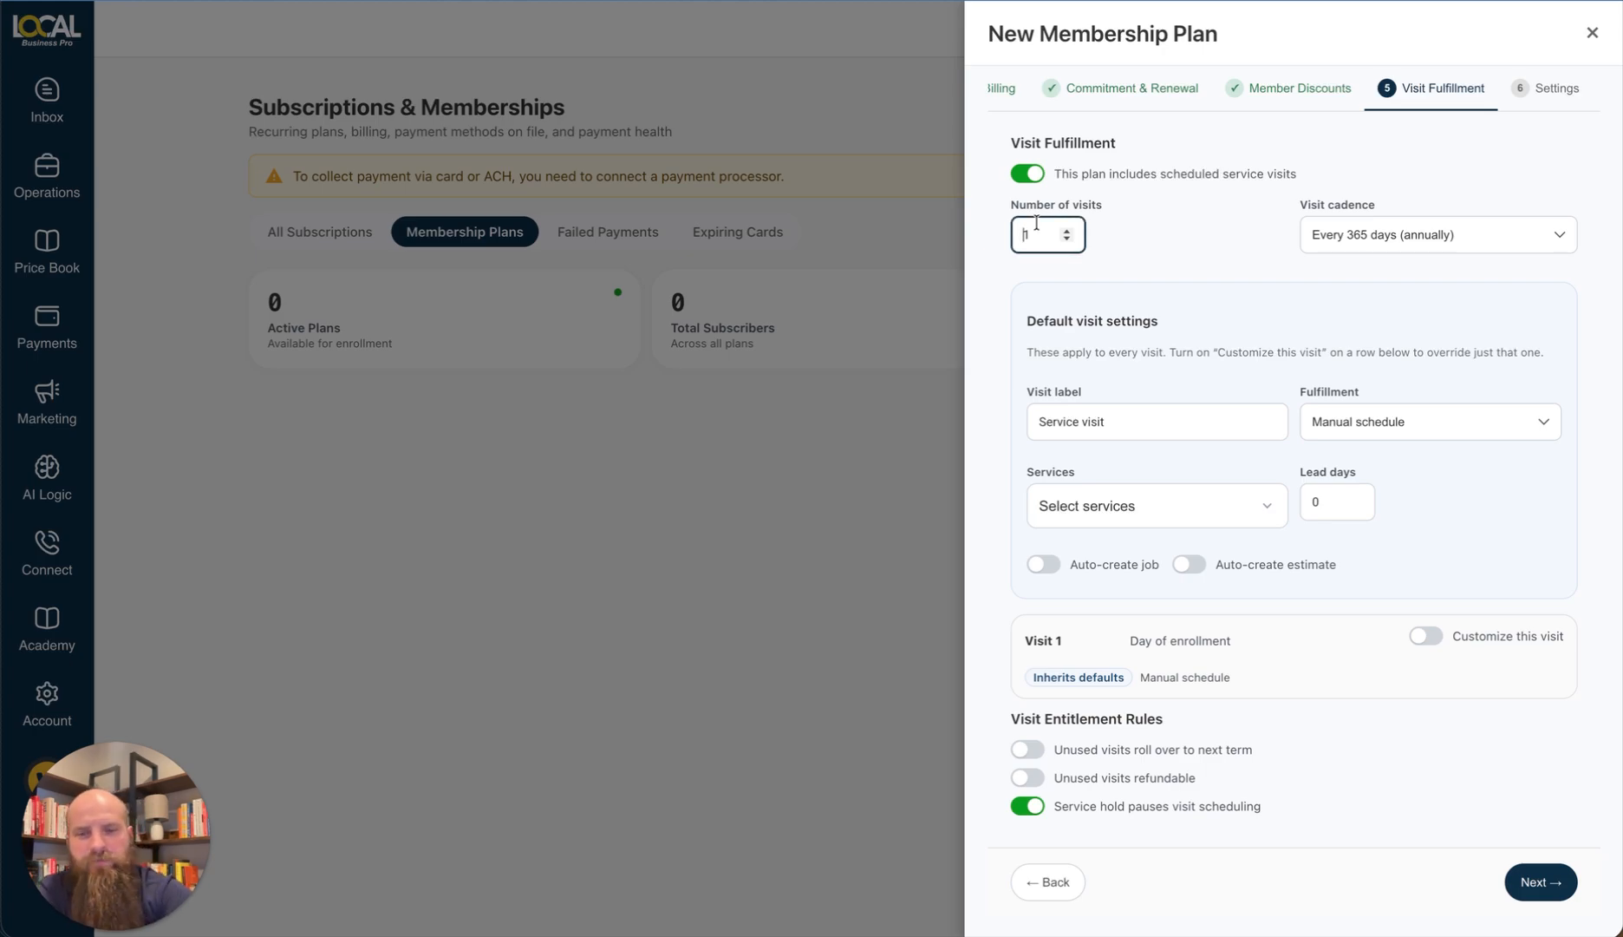
pyautogui.write('1')
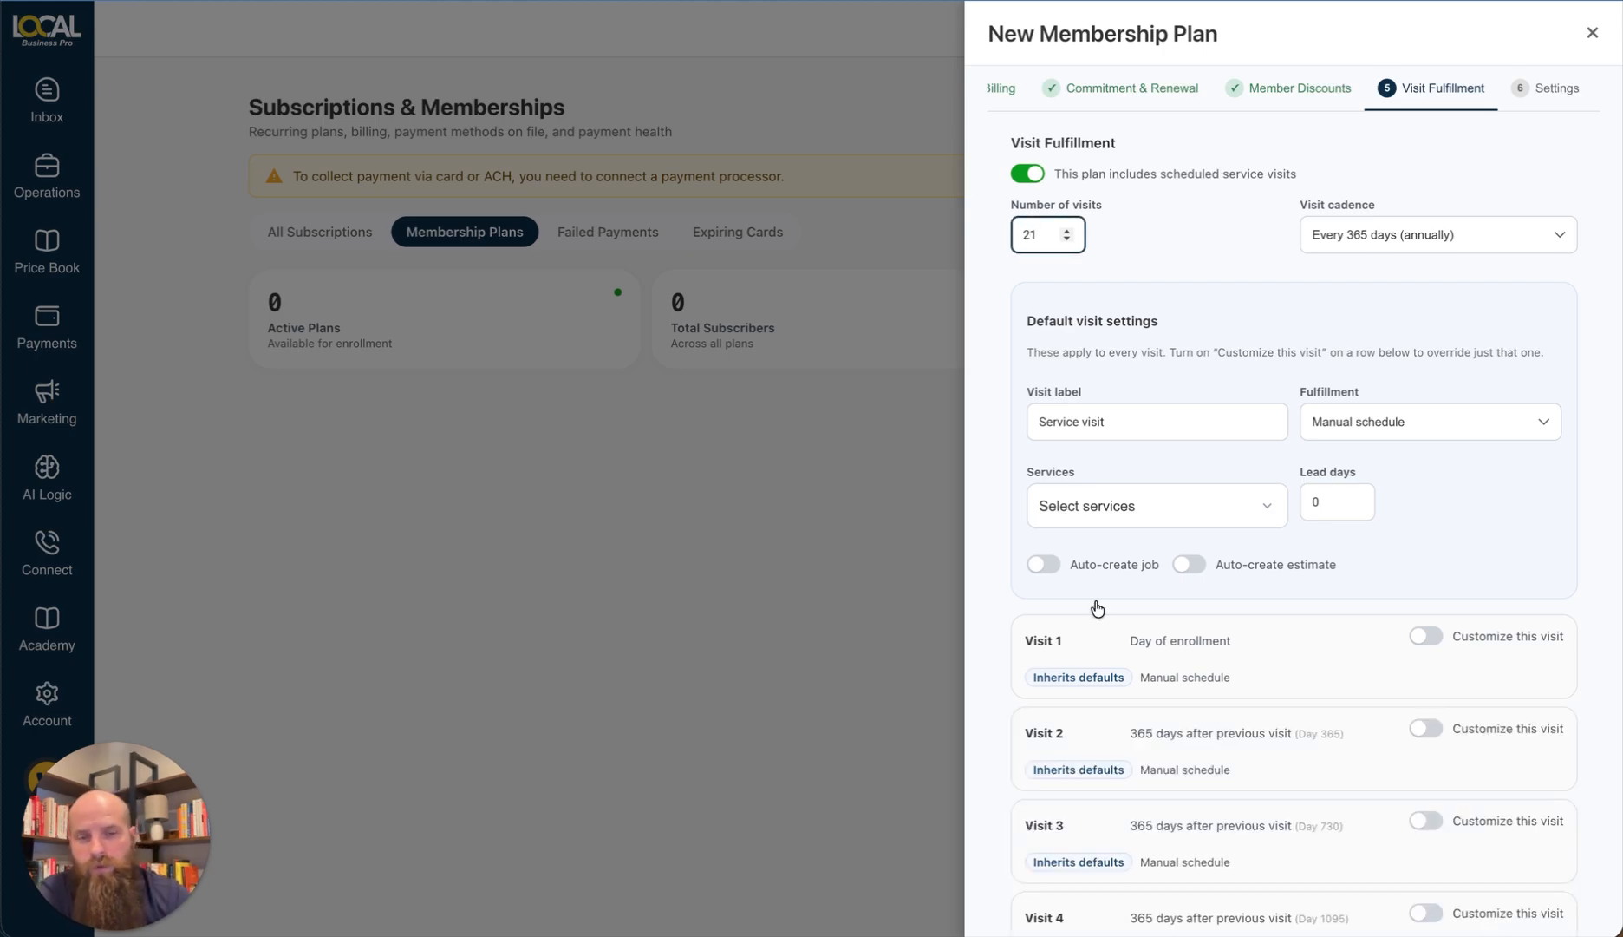
pyautogui.scroll(-8, 1097, 607)
pyautogui.scroll(-6, 1096, 612)
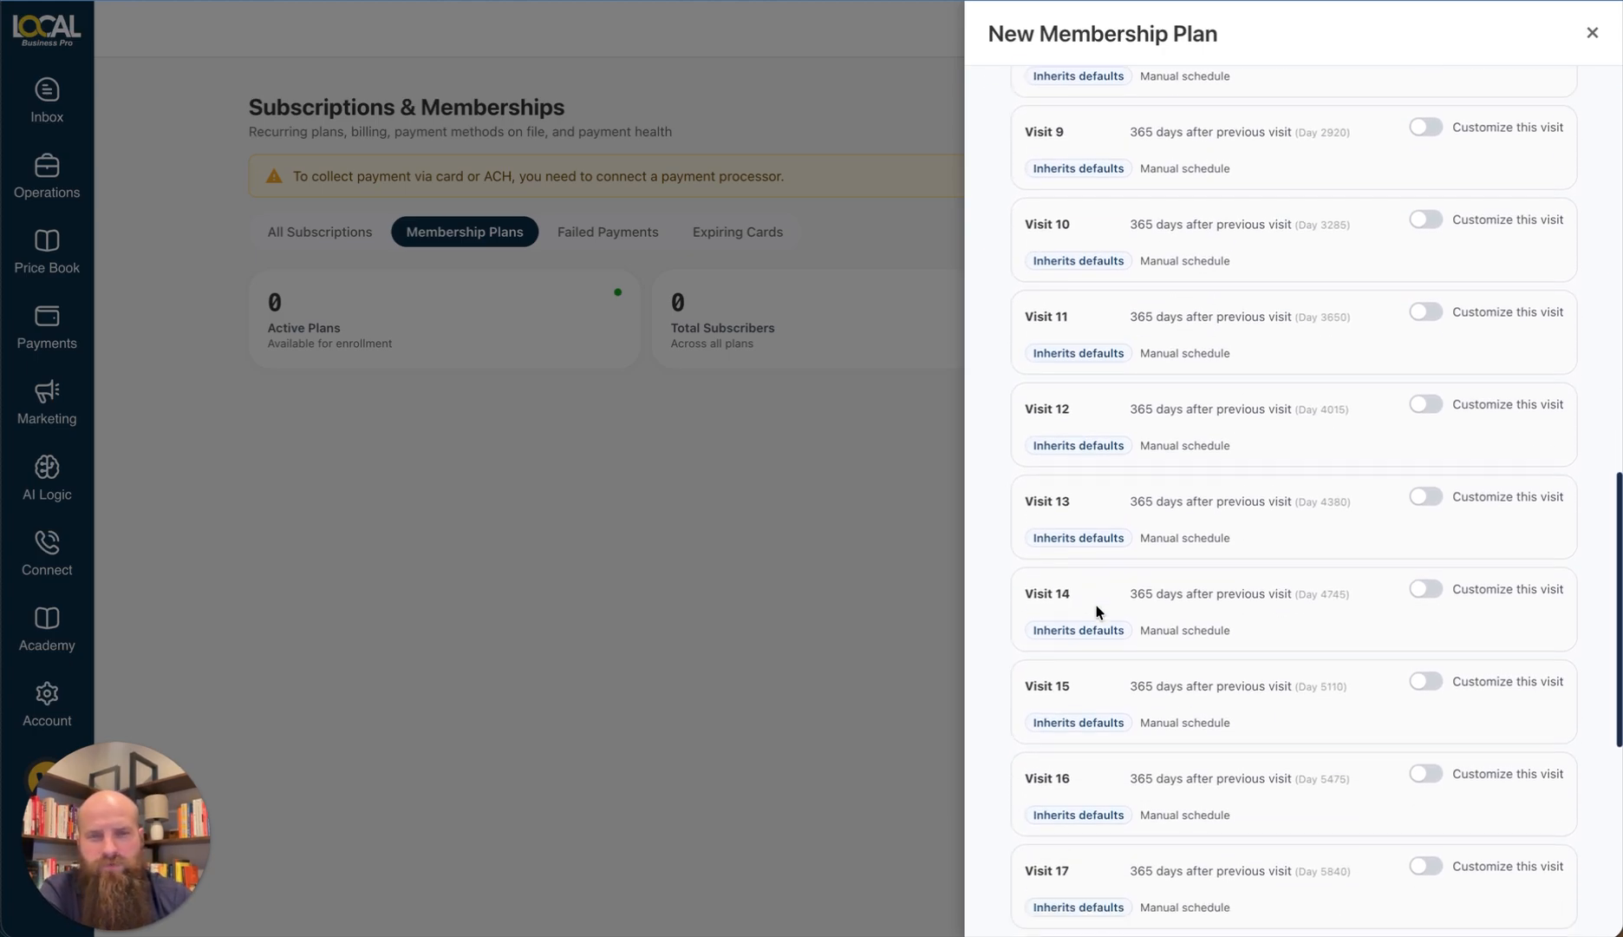
pyautogui.scroll(10, 1096, 611)
pyautogui.scroll(4, 1096, 606)
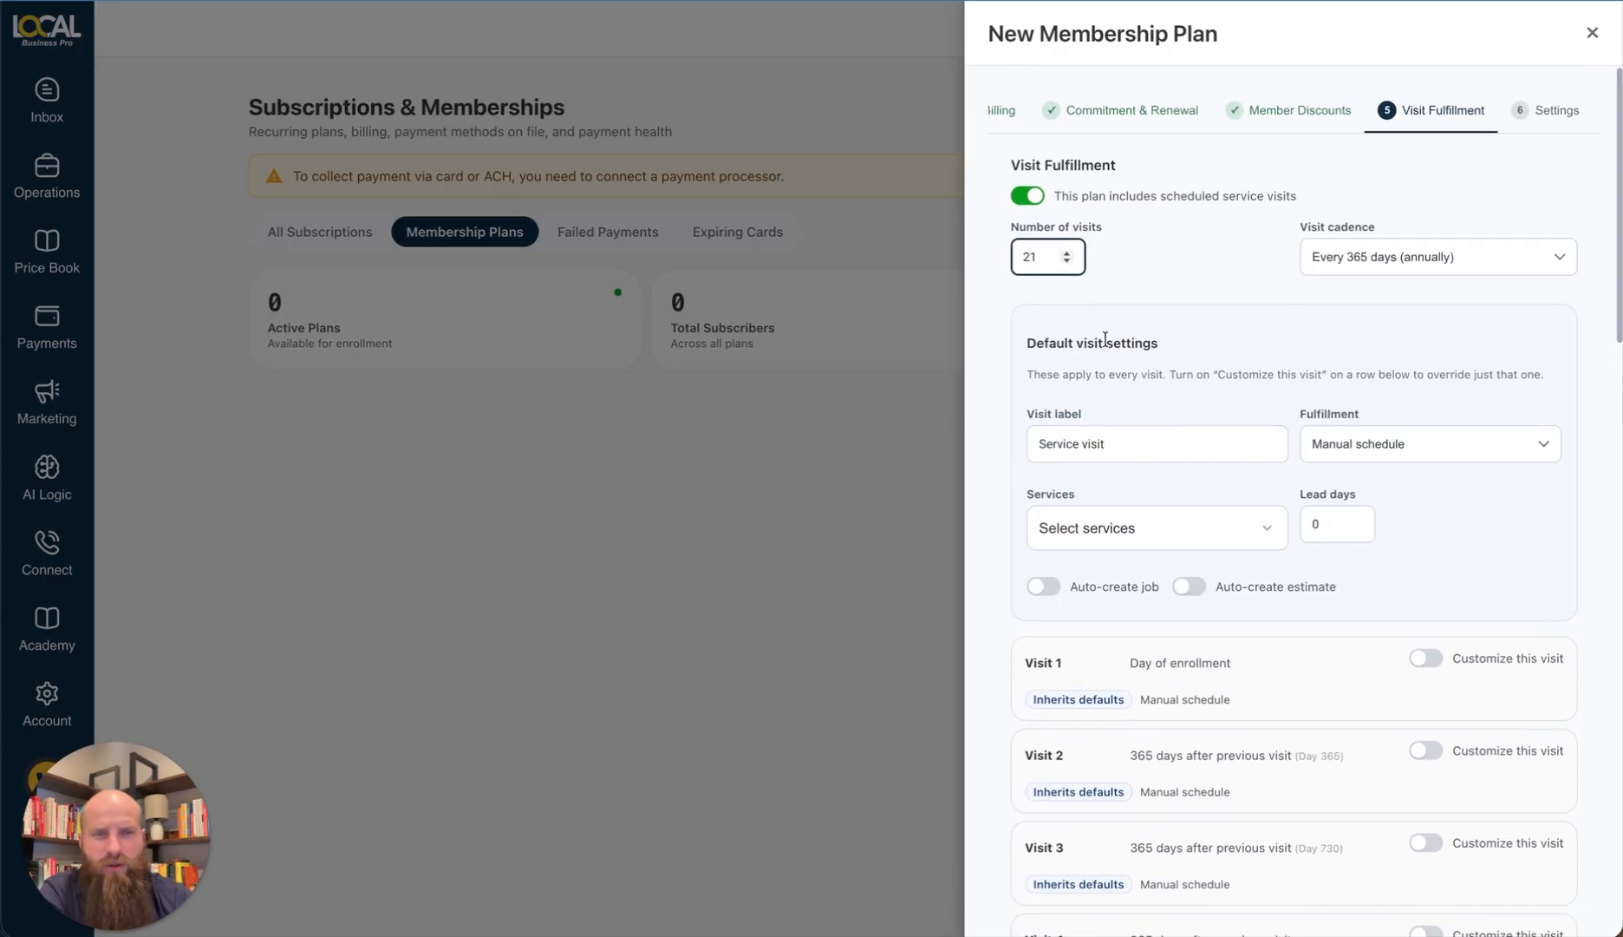
pyautogui.press('BackSpace')
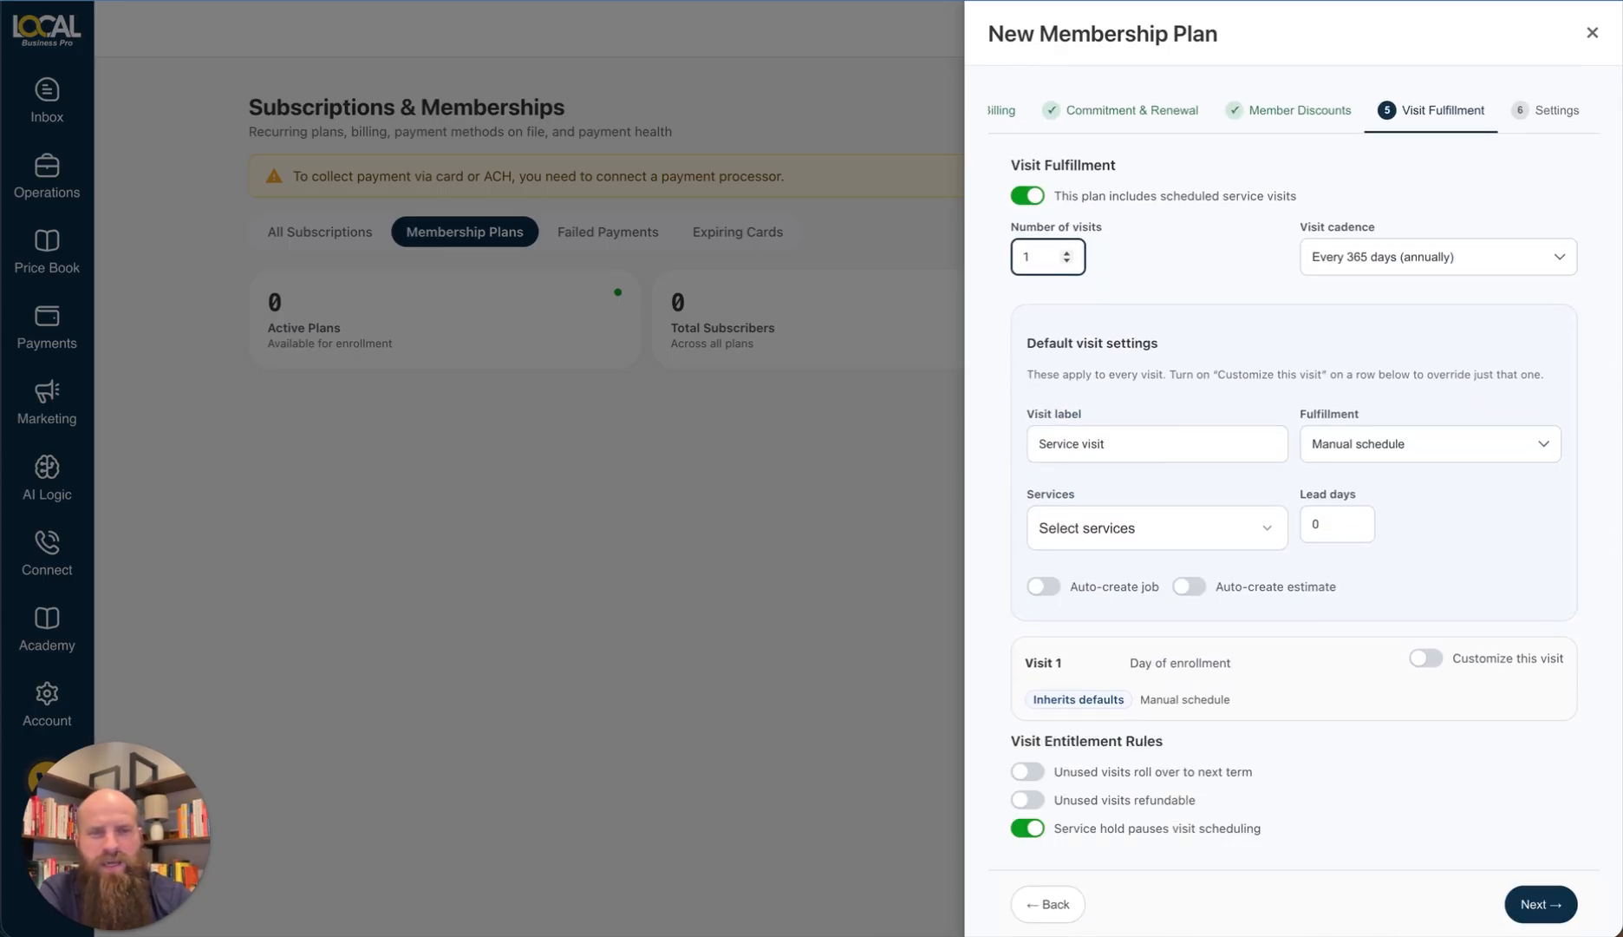
pyautogui.click(1038, 359)
# Step: Keep Visit 1 inheriting the default visit settings
pyautogui.click(1426, 659)
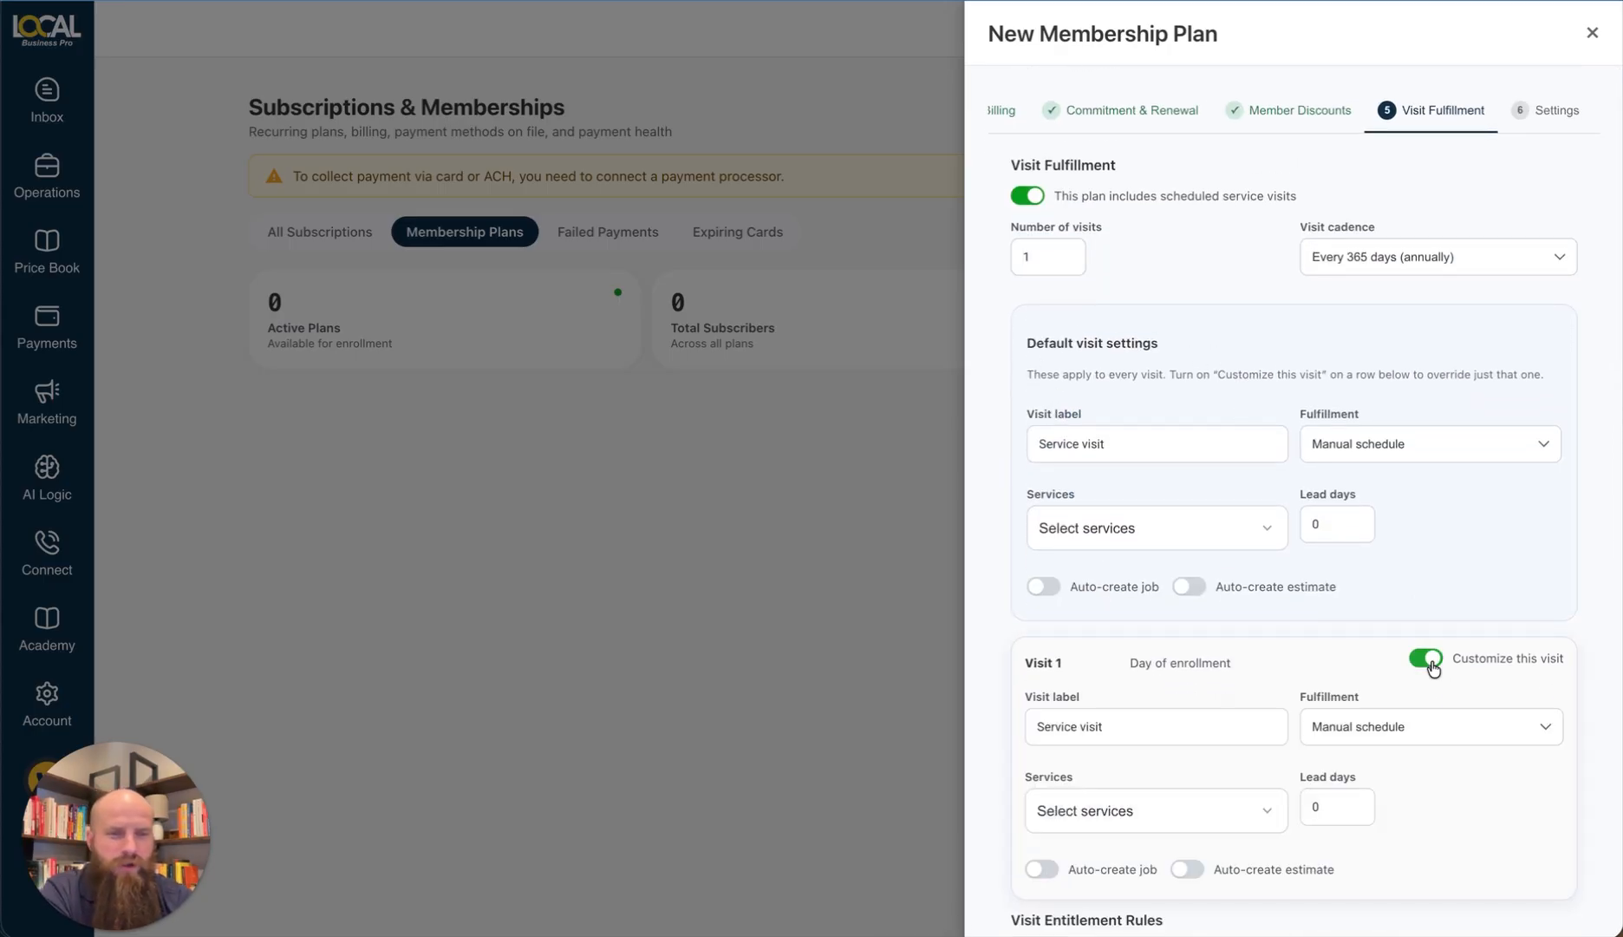
pyautogui.scroll(-3, 1349, 718)
pyautogui.scroll(2, 1353, 722)
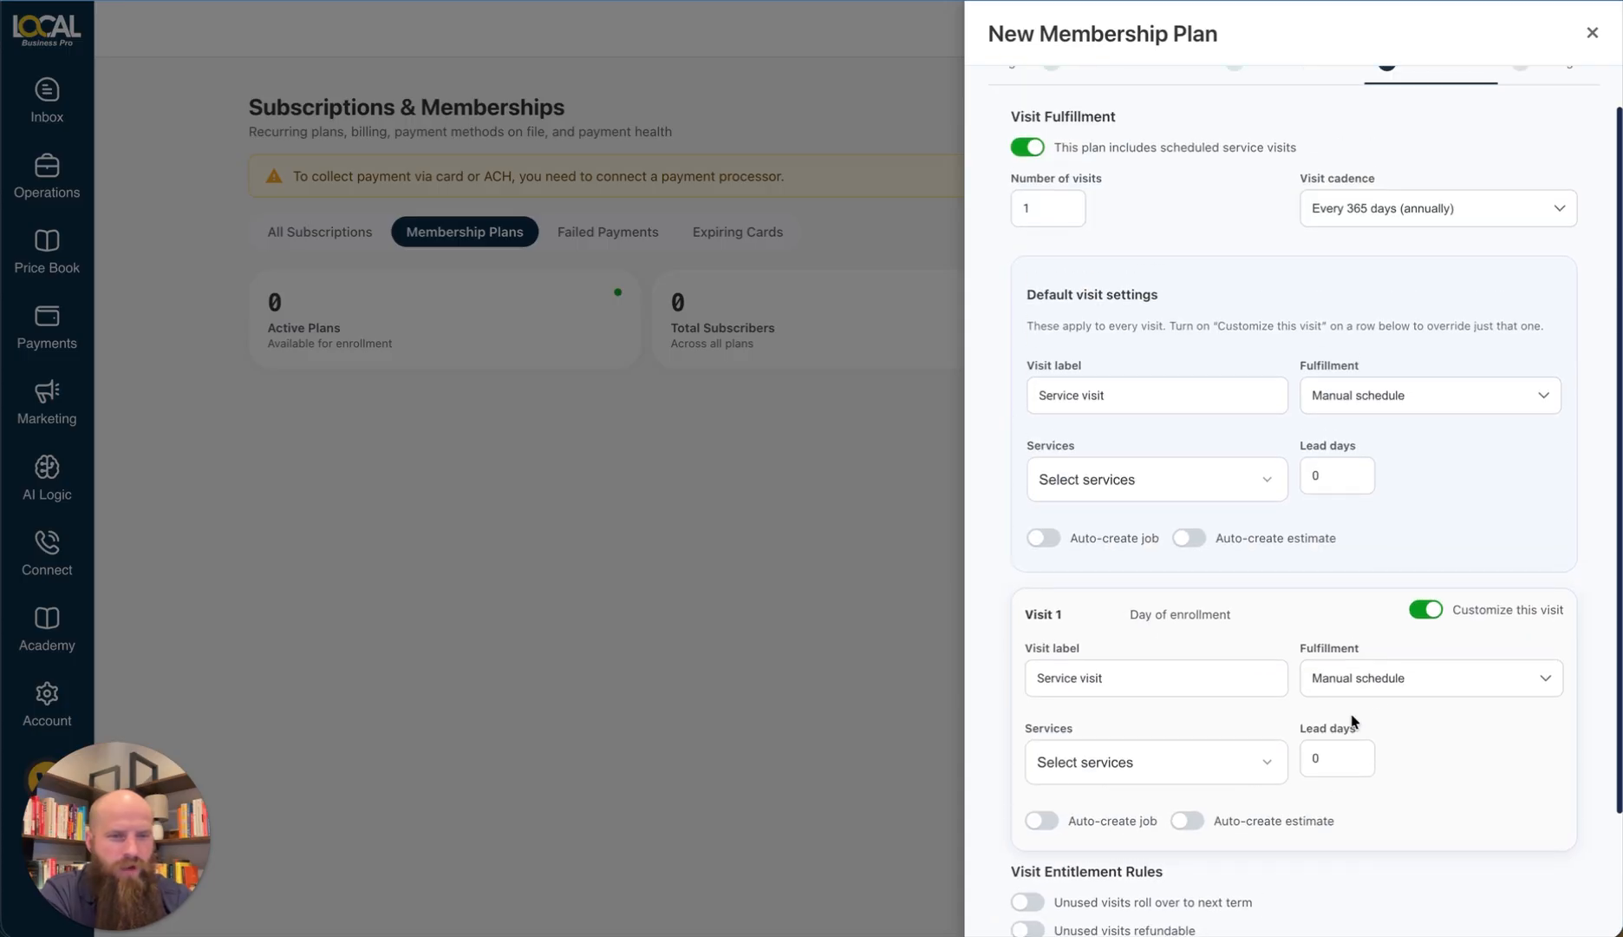
pyautogui.click(1426, 618)
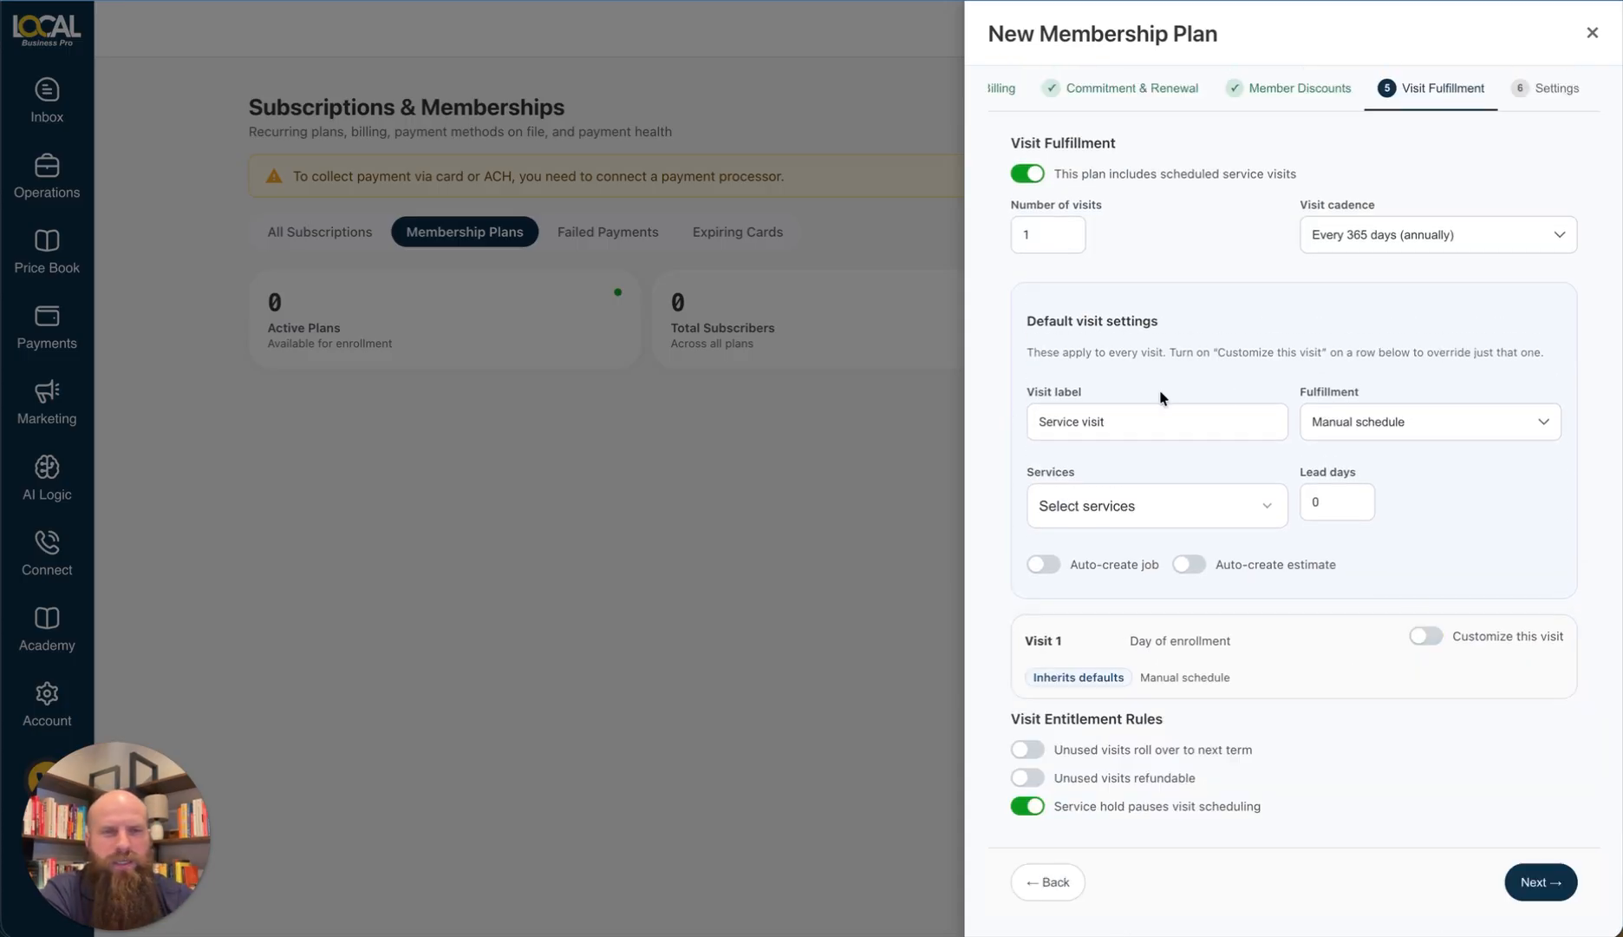
# Step: Relabel the default visit 'Membership Visit & Water Heater Flush'
pyautogui.tripleClick(1131, 431)
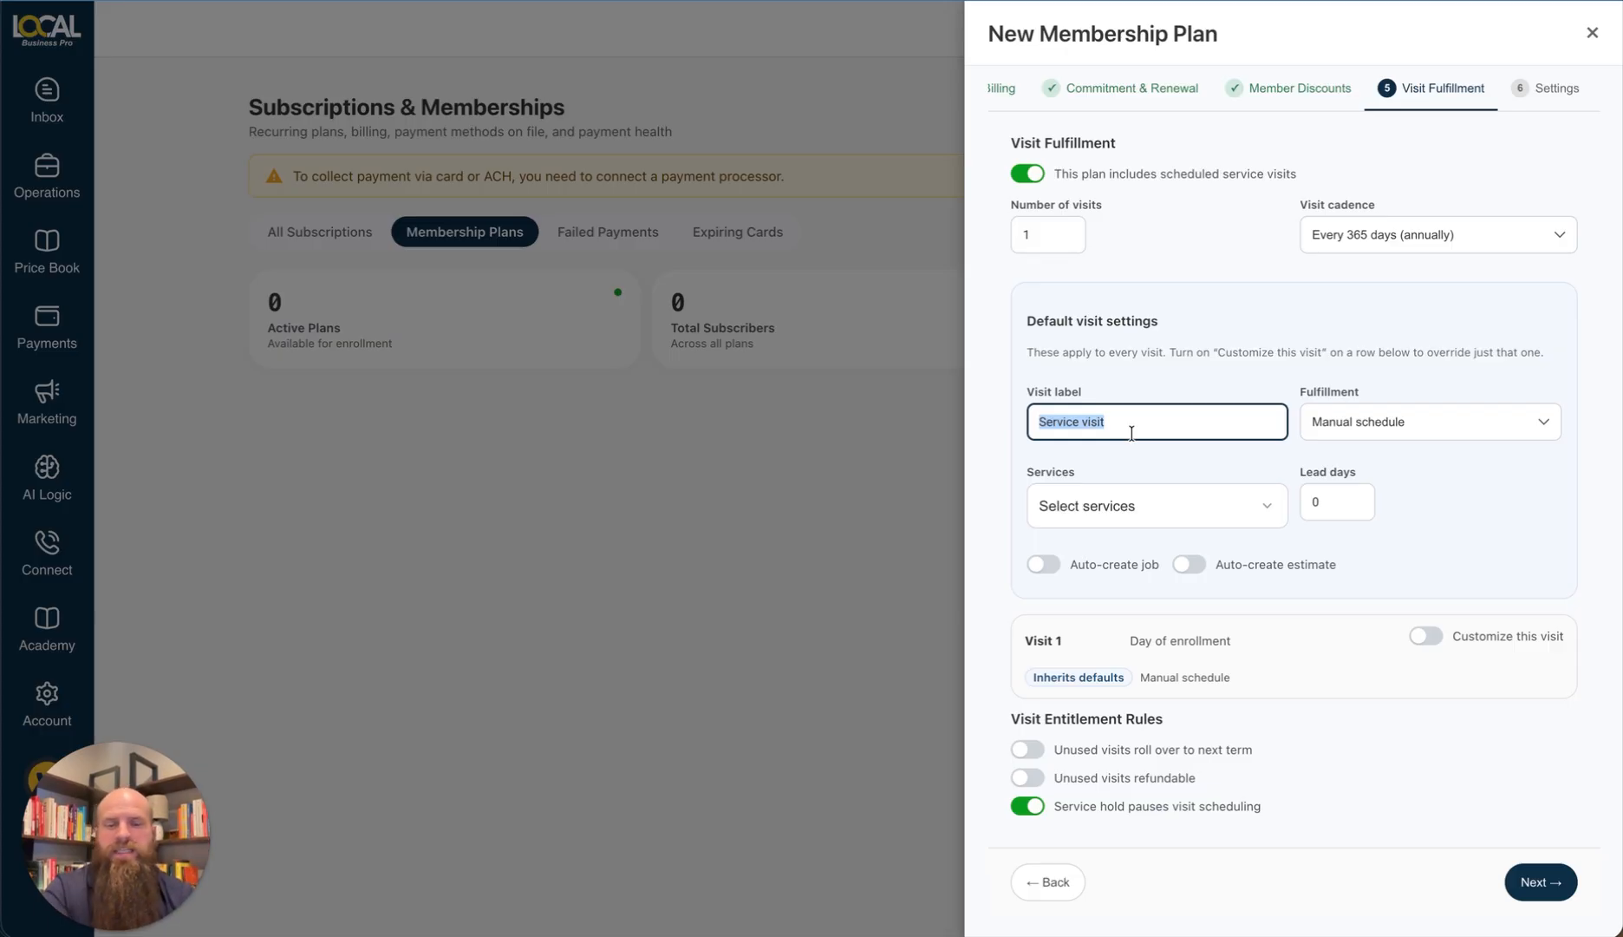
pyautogui.write('Flush')
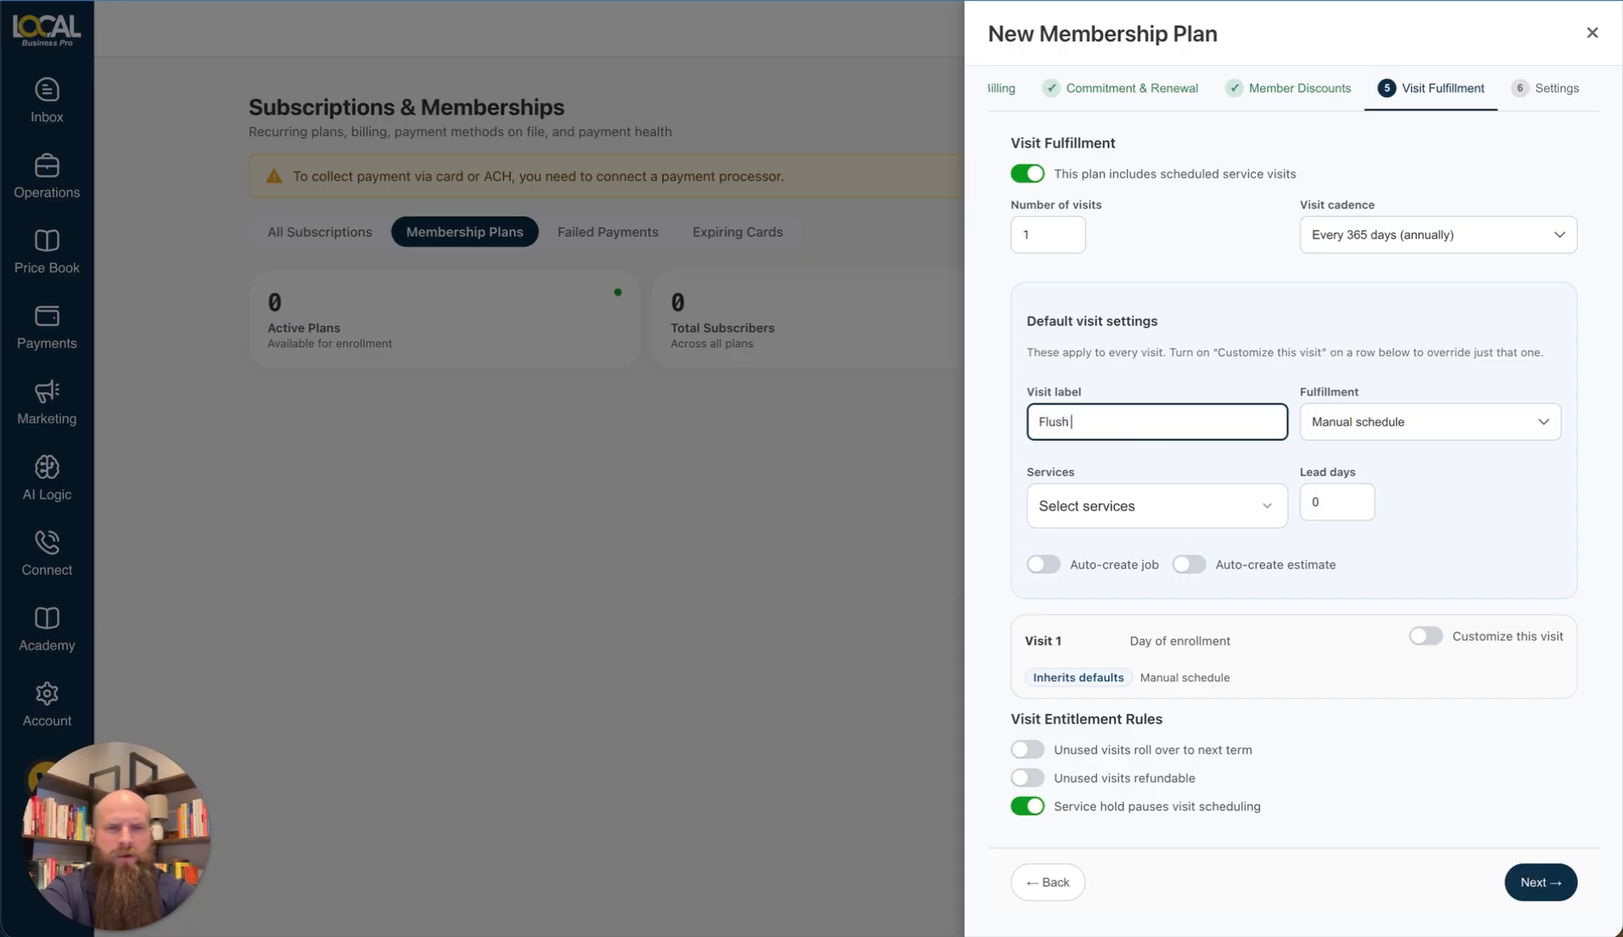
pyautogui.hotkey('ctrl', 'a')
pyautogui.write('Membership Visit & Wa')
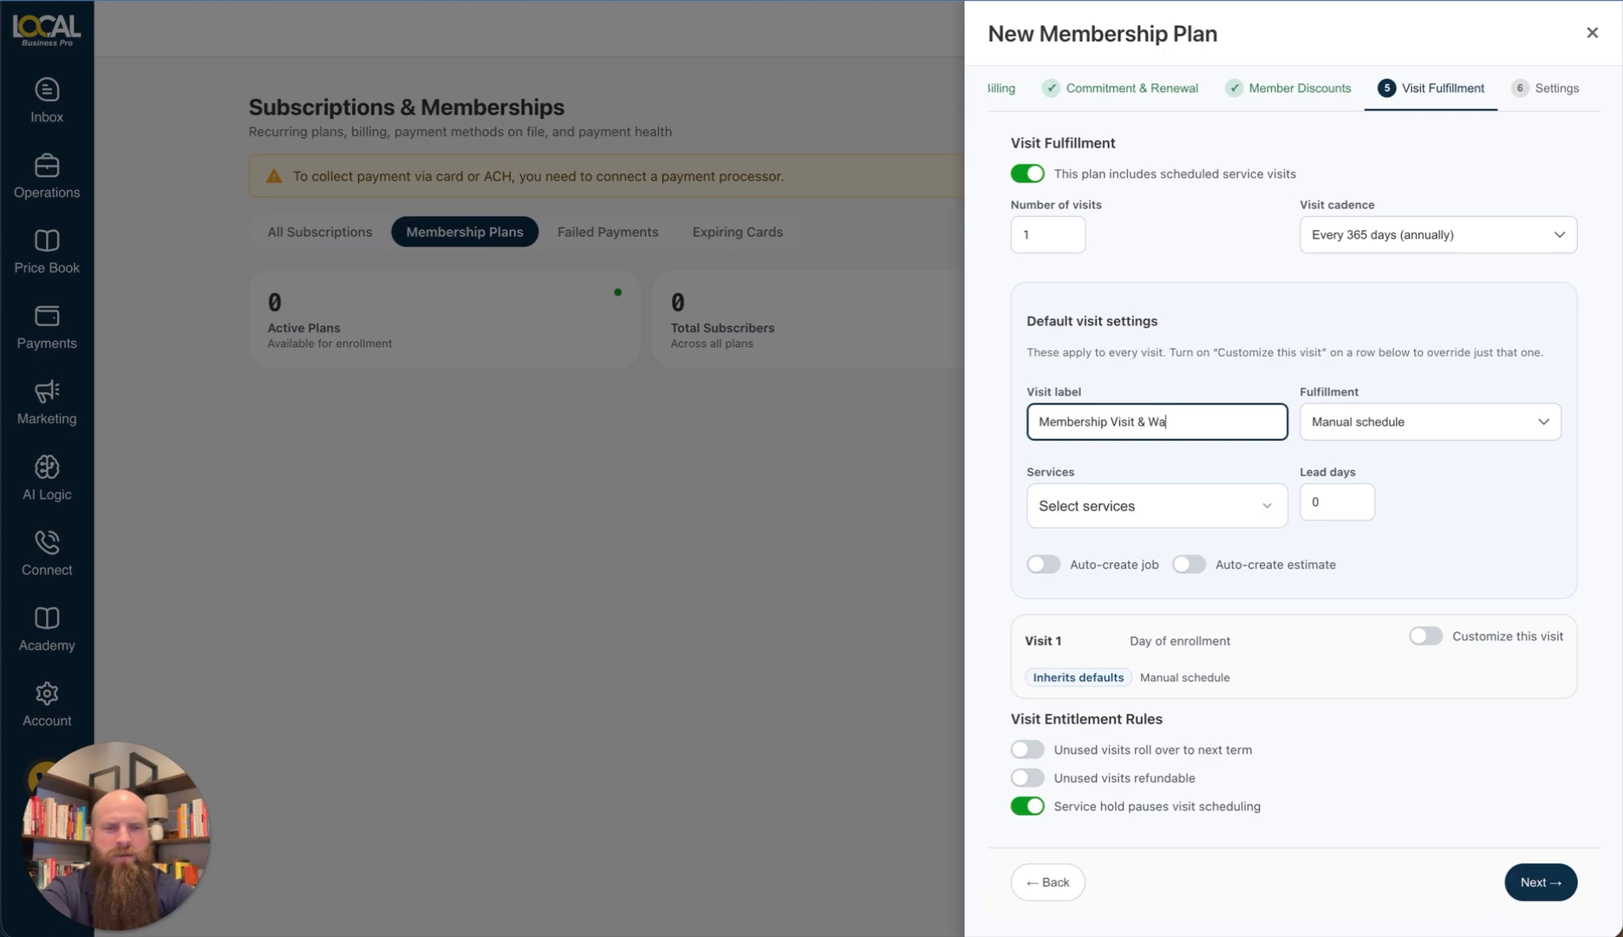
pyautogui.write('ter Heater Flush')
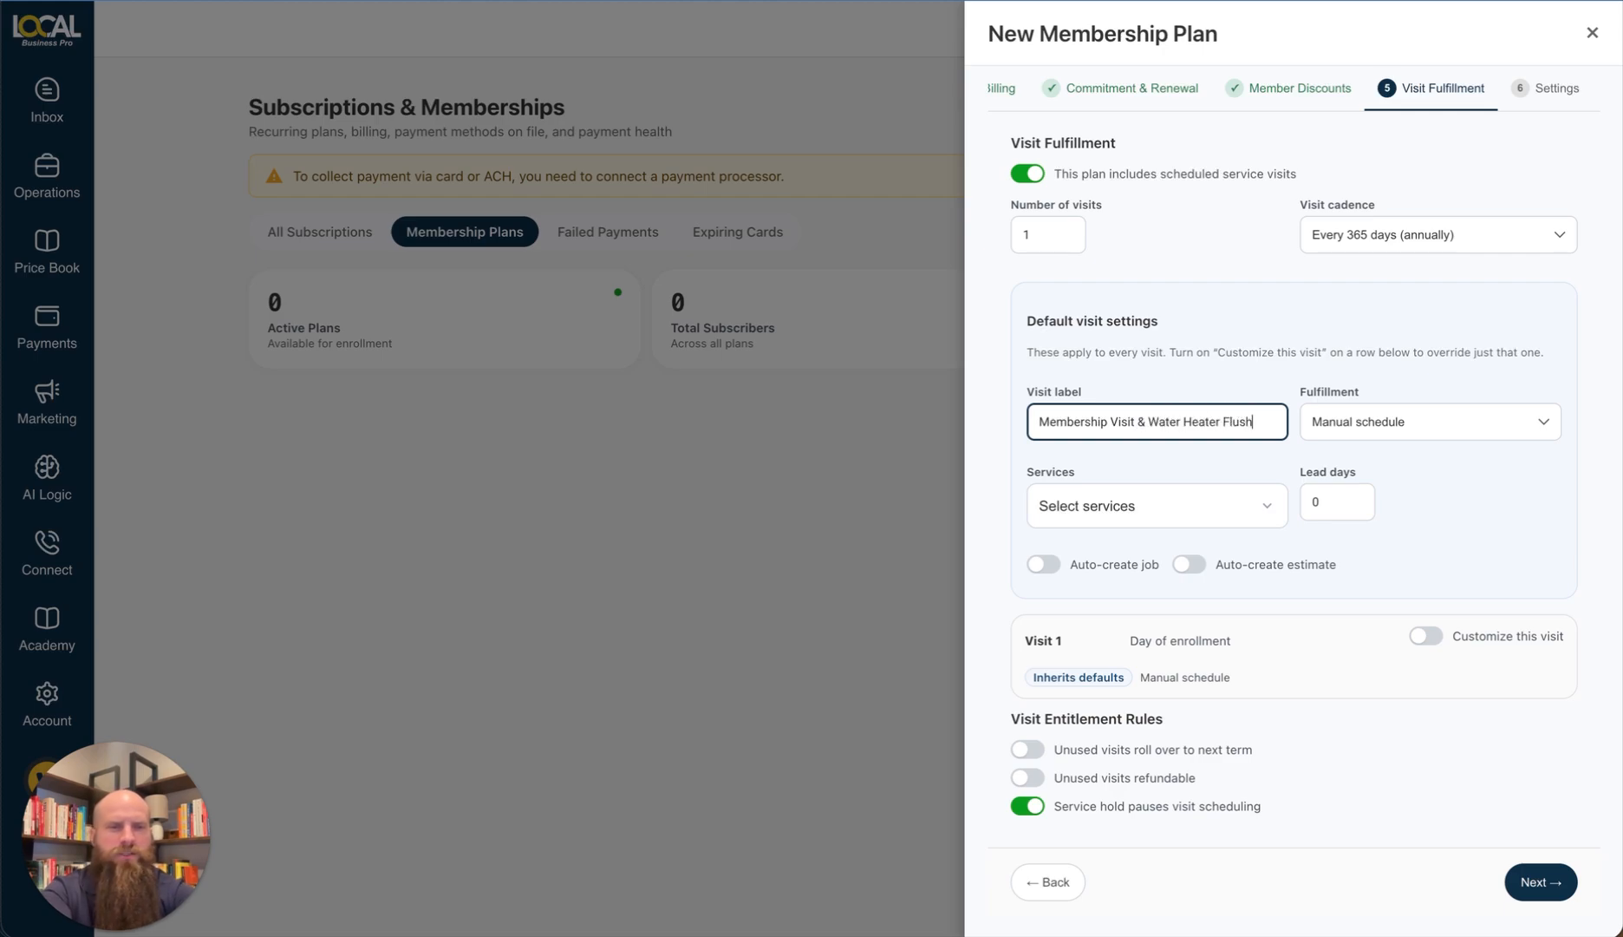
pyautogui.click(1480, 425)
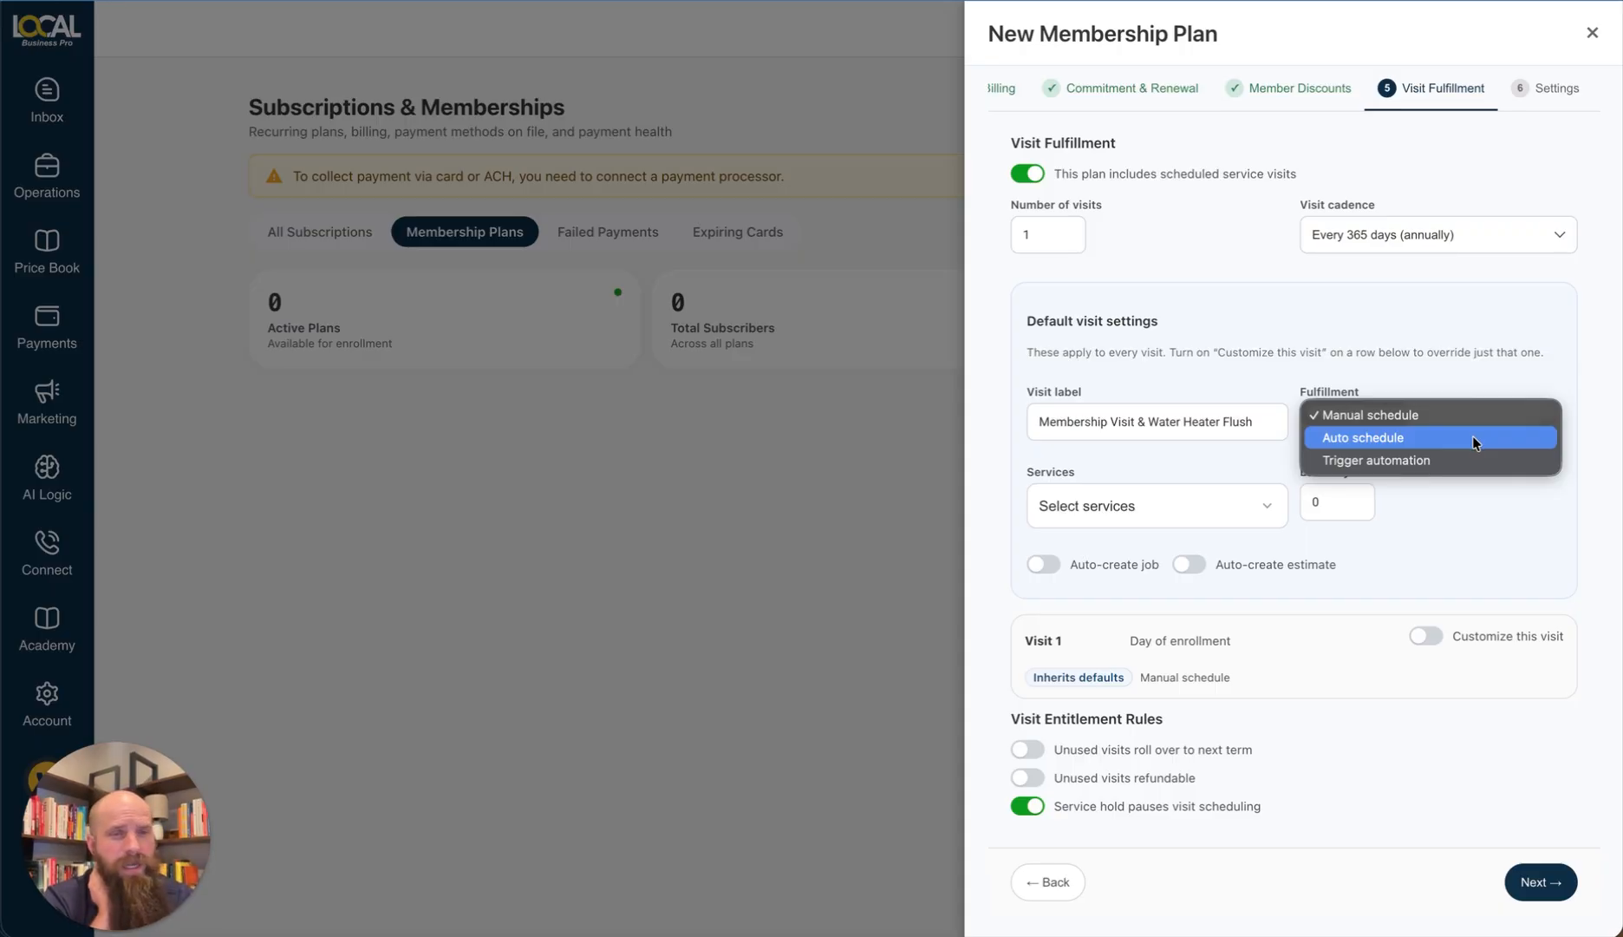
# Step: Set the default visit's fulfillment to Manual schedule instead of Trigger automation
pyautogui.click(1473, 461)
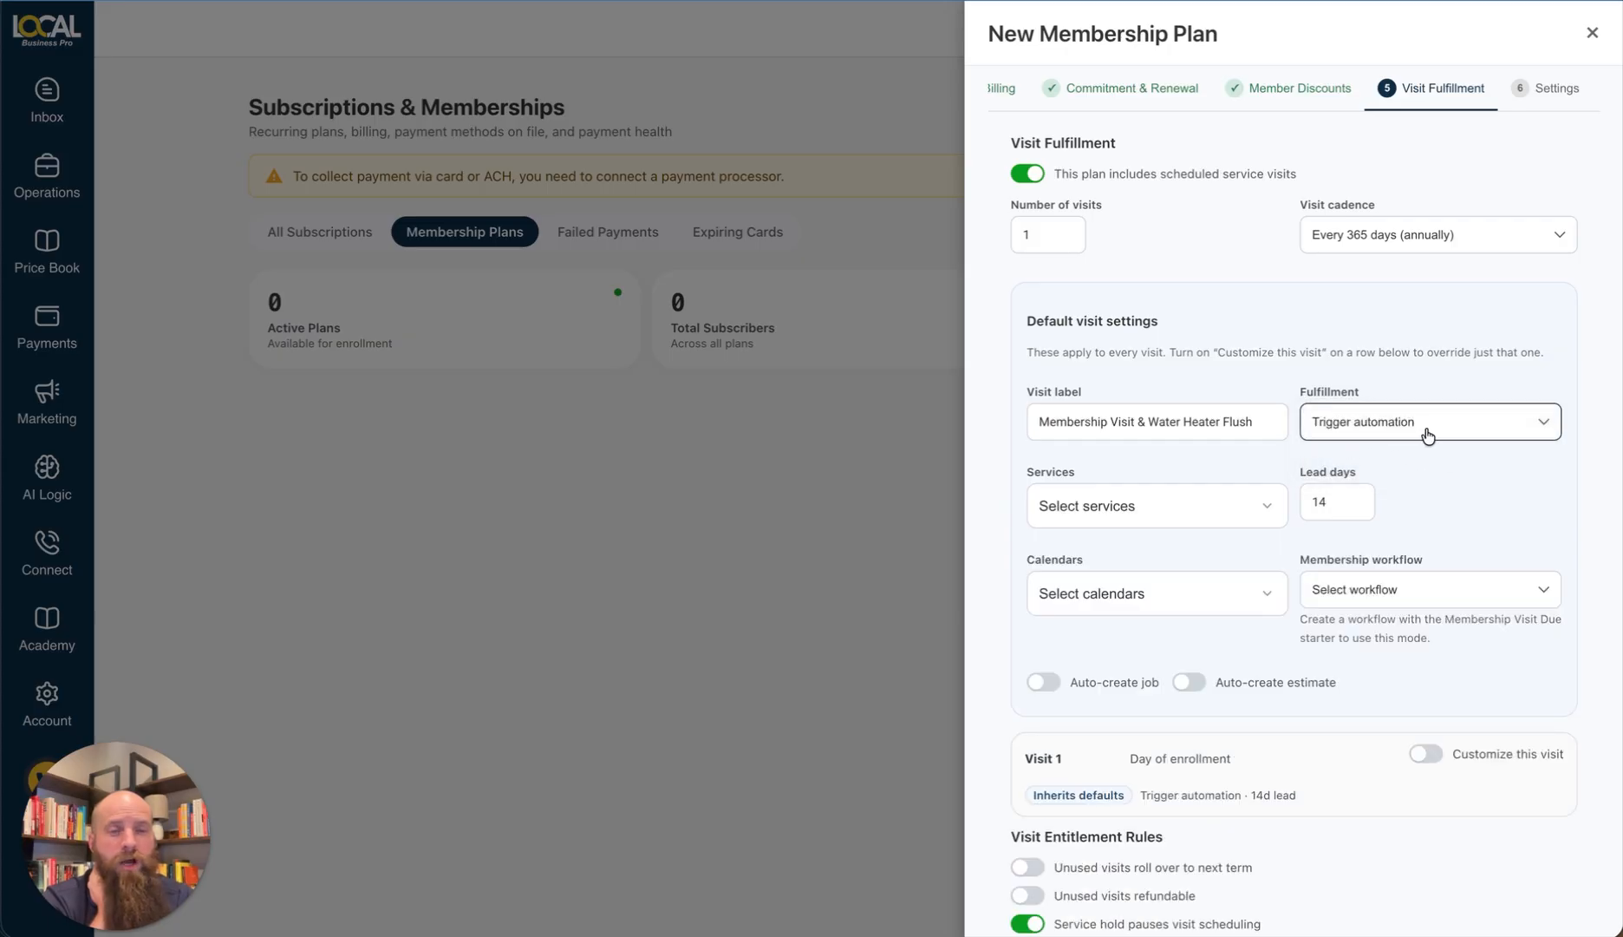
pyautogui.click(1397, 425)
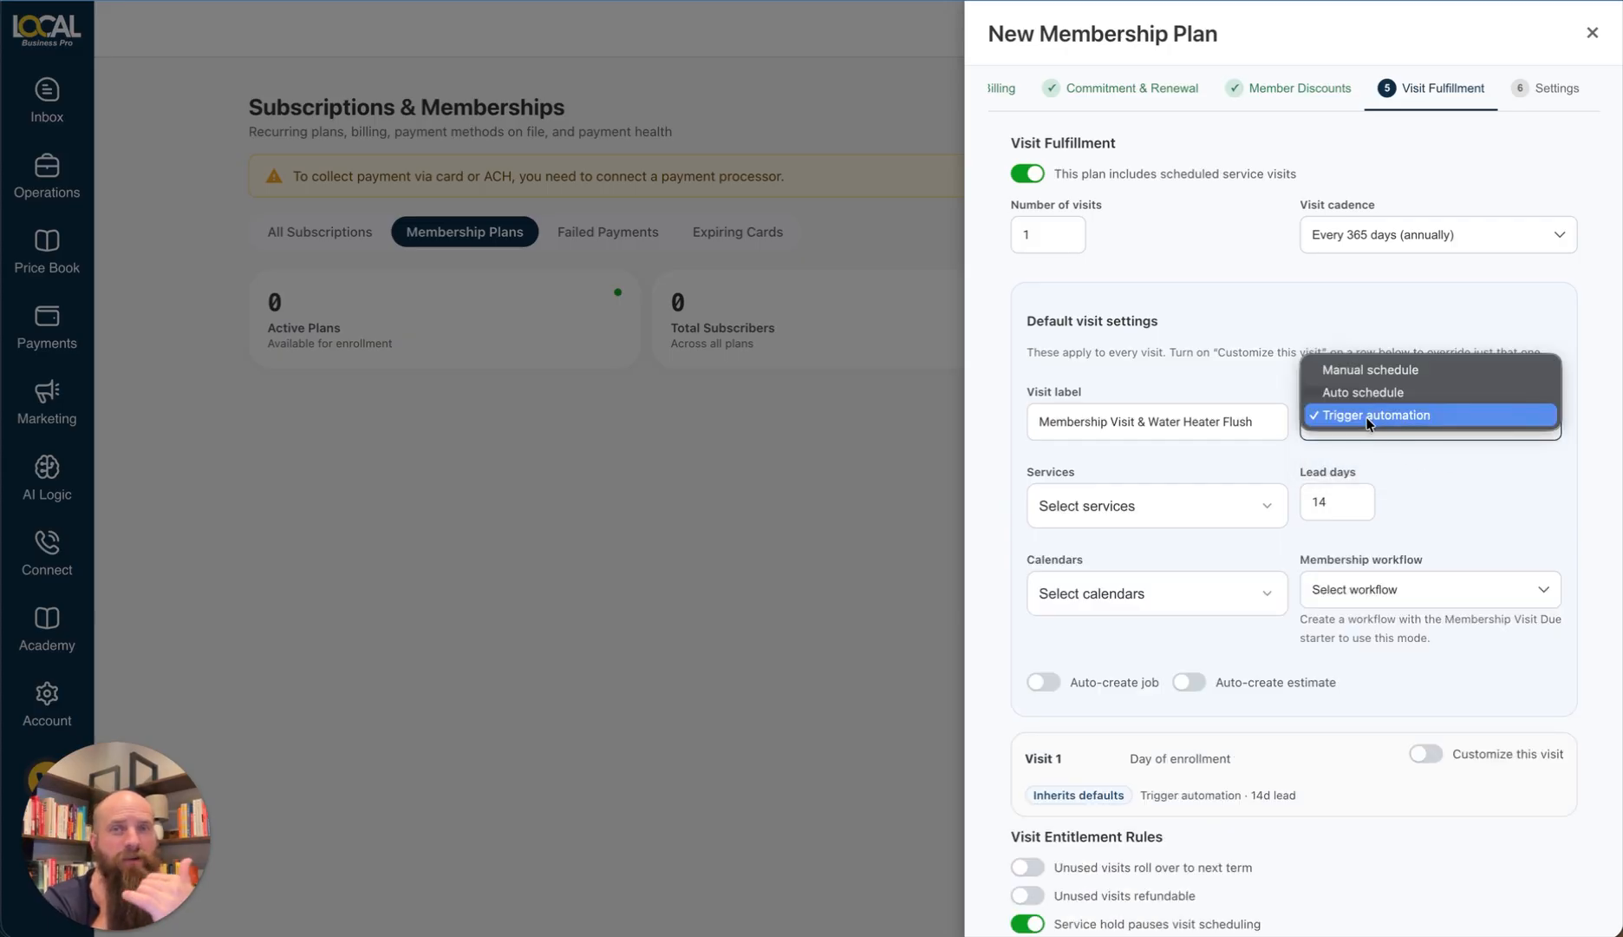
pyautogui.click(1371, 370)
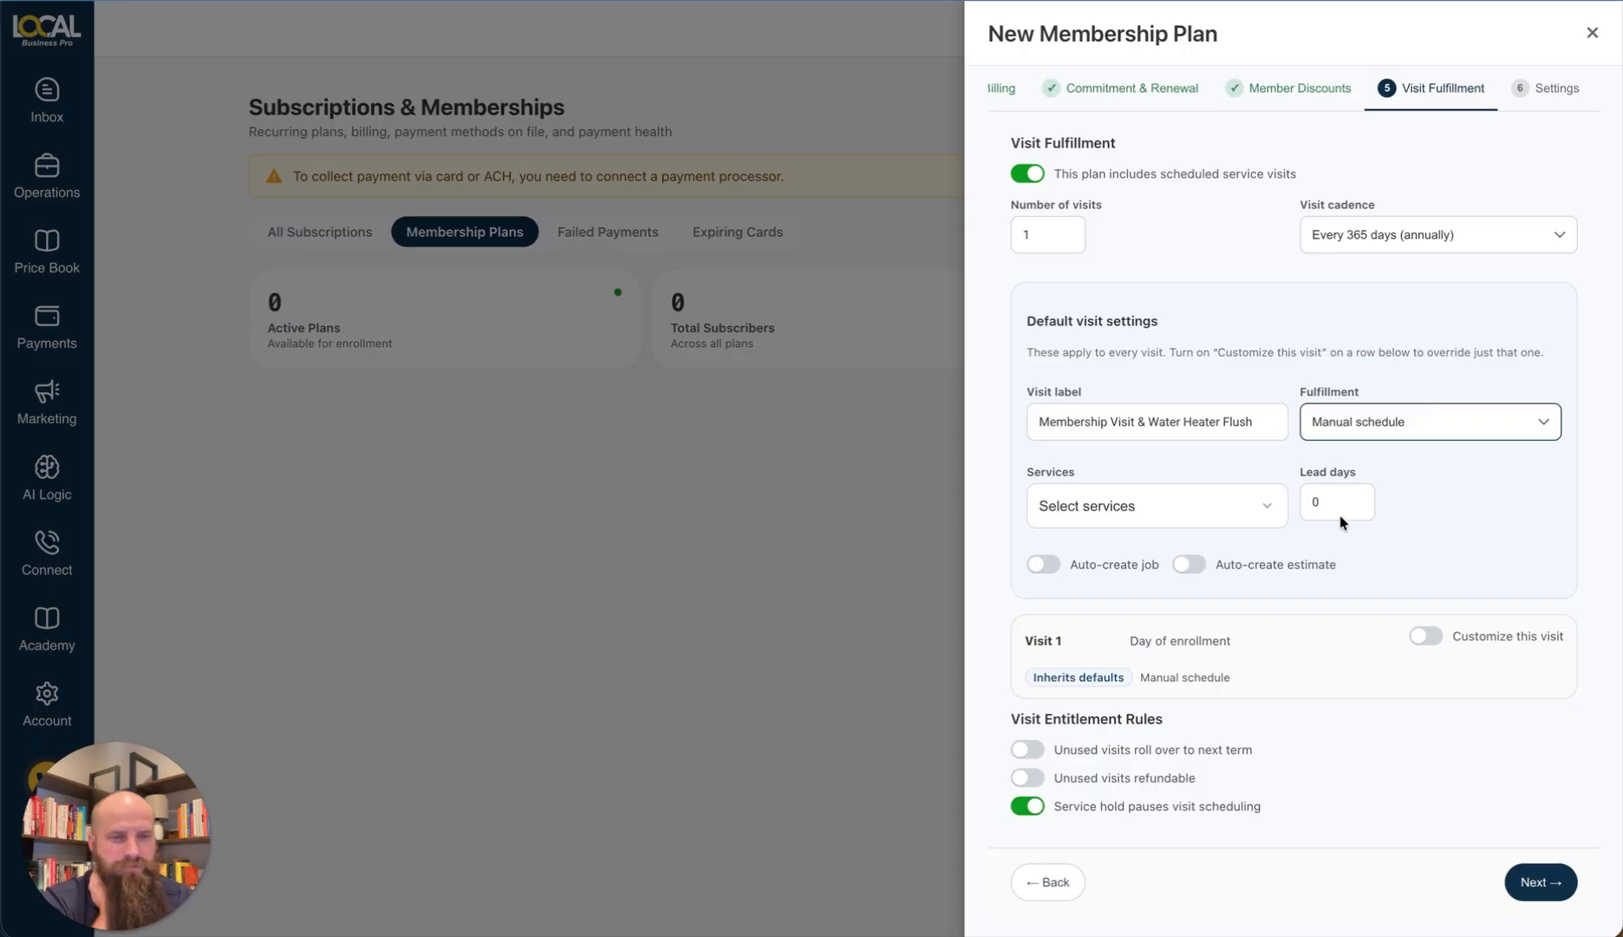
pyautogui.click(1199, 501)
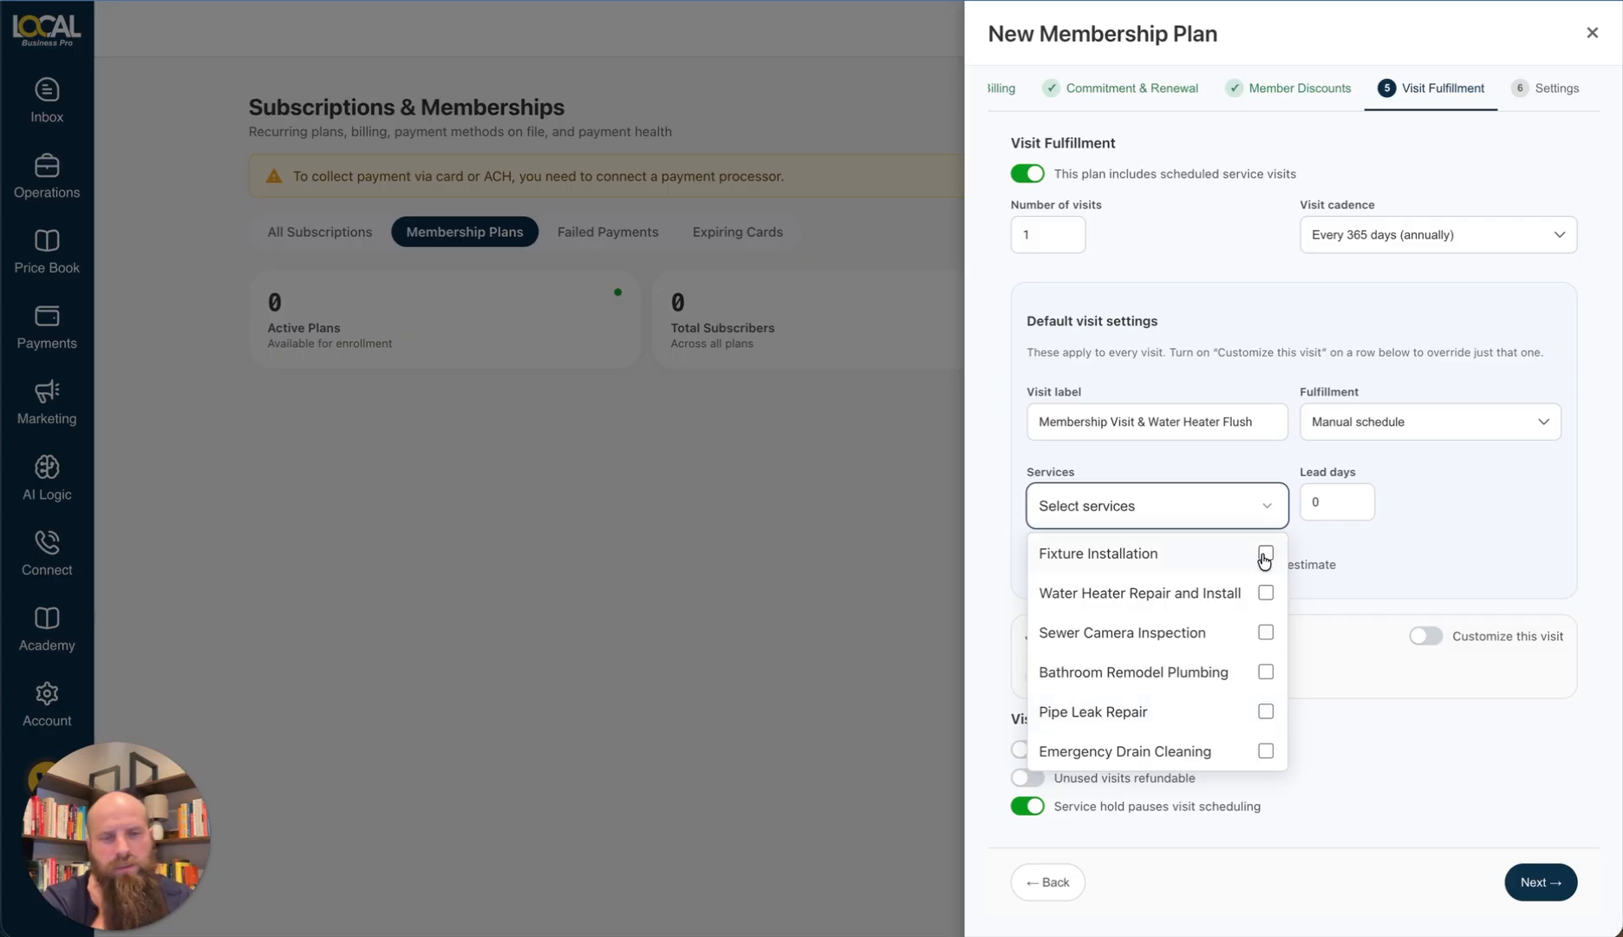
# Step: Select Water Heater Repair and Install as the default visit's service
pyautogui.click(1266, 594)
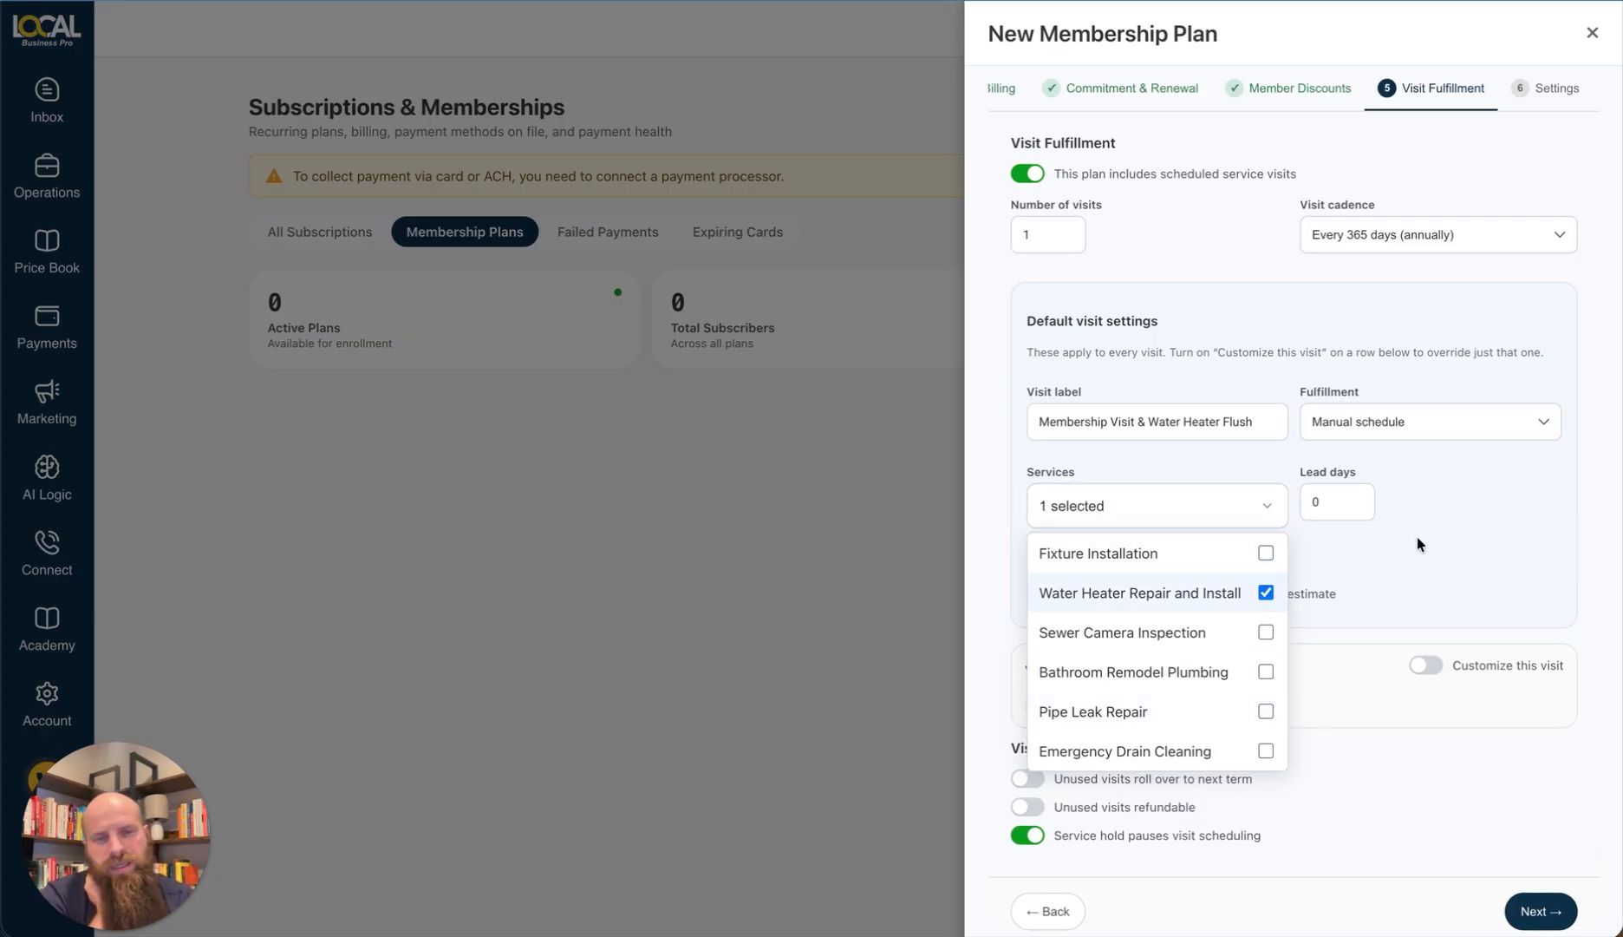
pyautogui.click(1315, 544)
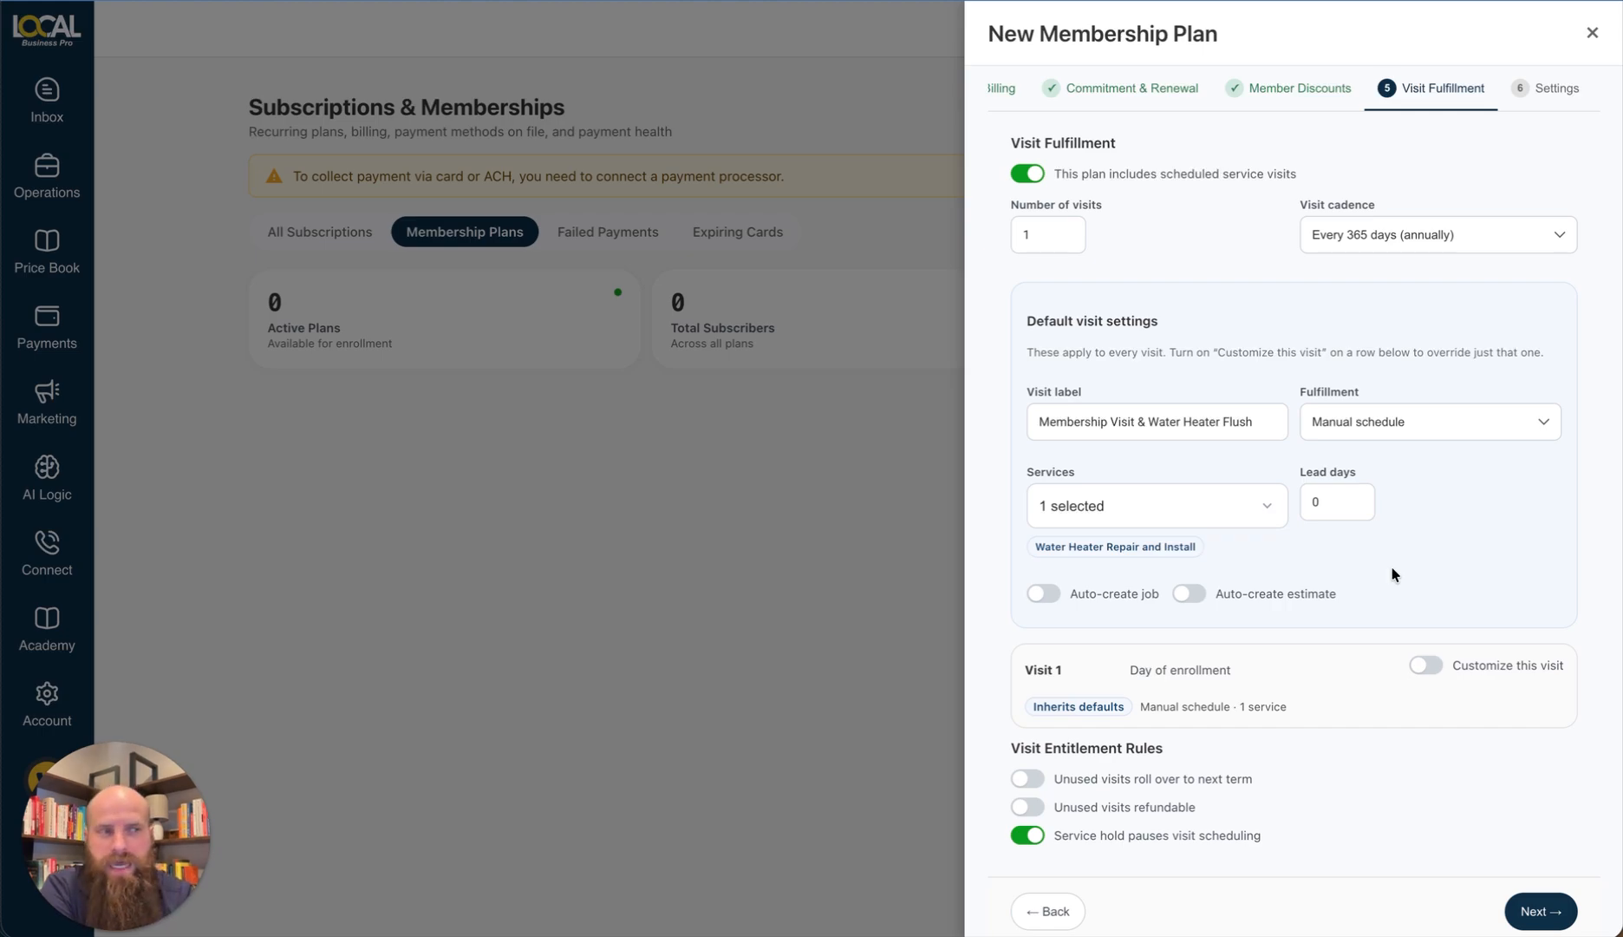
pyautogui.scroll(-1, 1393, 574)
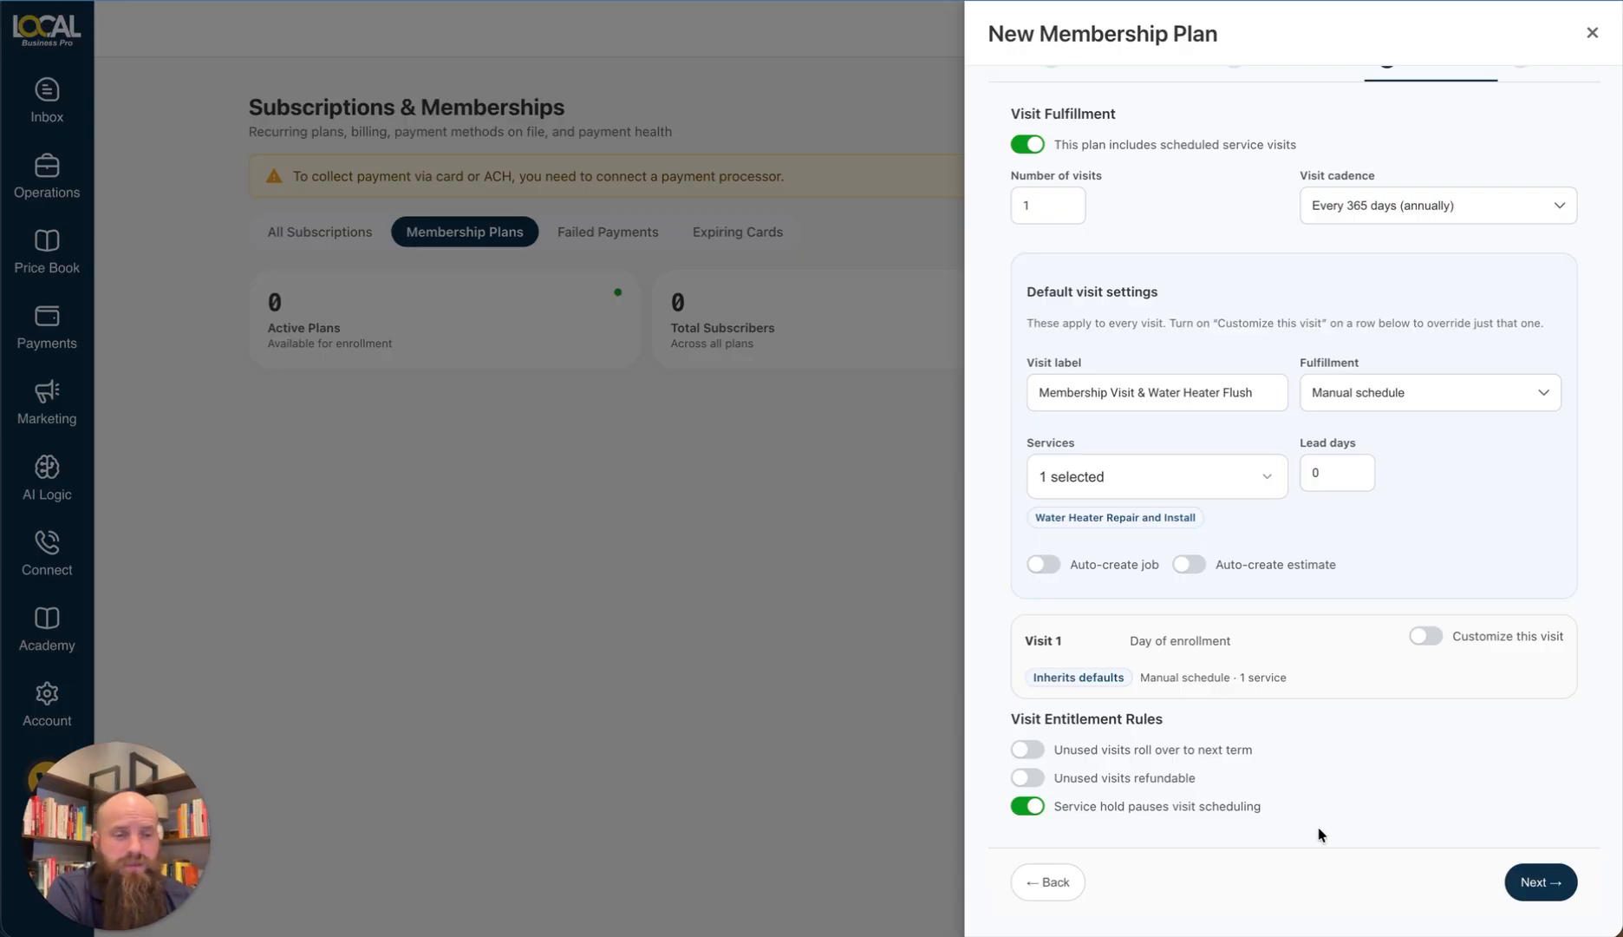
# Step: Advance to the plan's Settings step and switch on Estimate enabled
pyautogui.click(1513, 894)
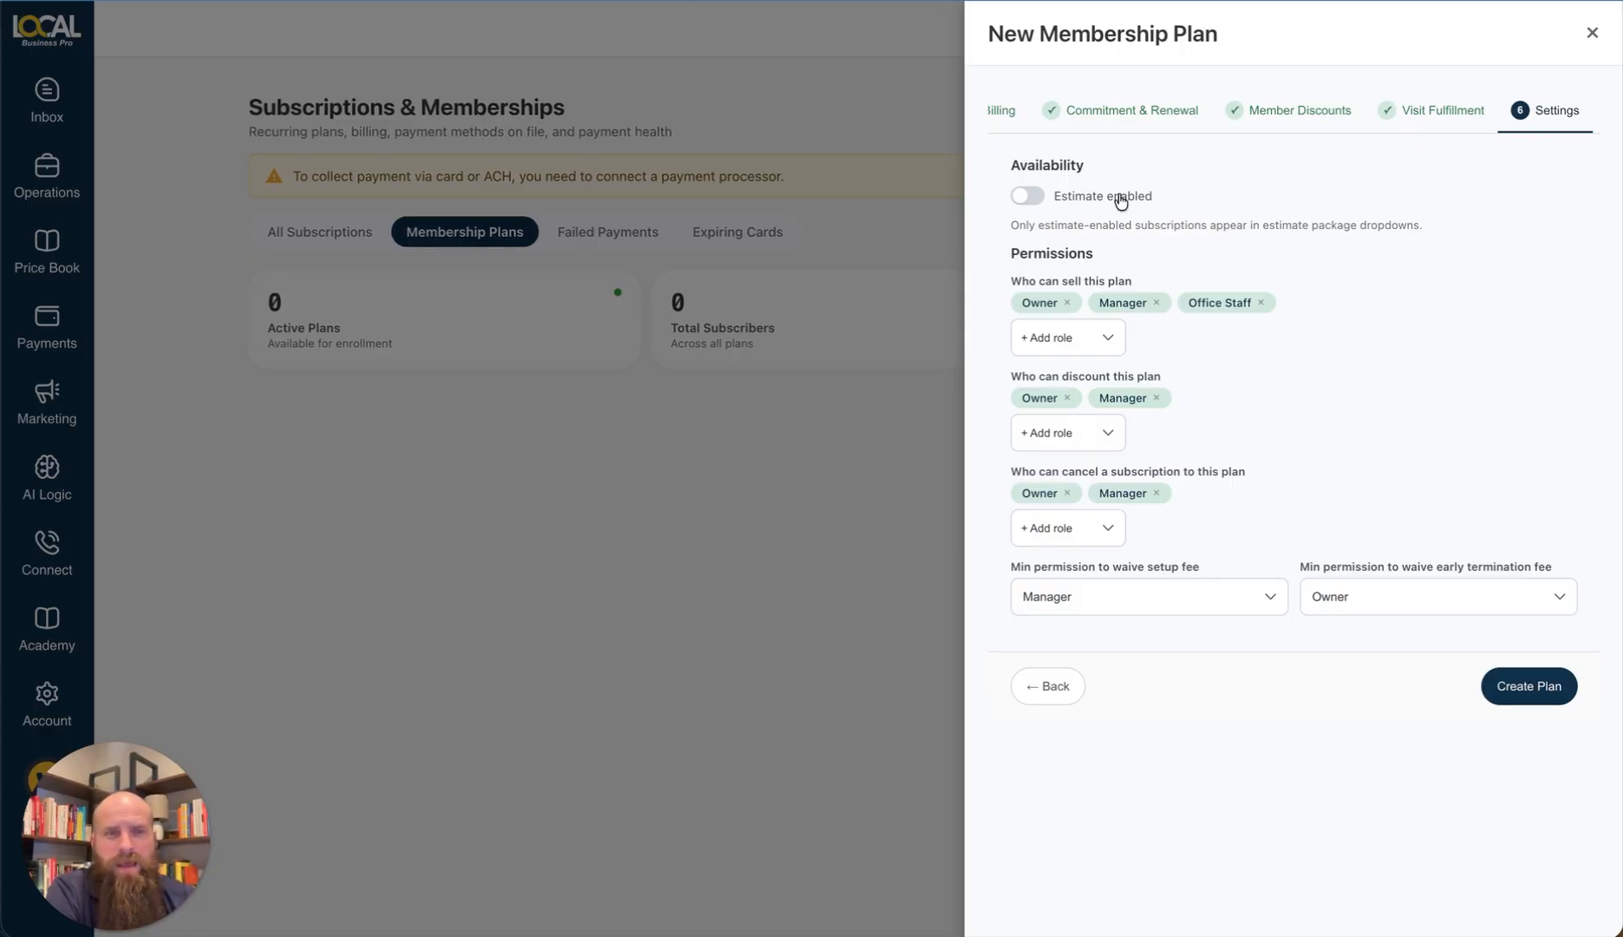
pyautogui.click(1024, 197)
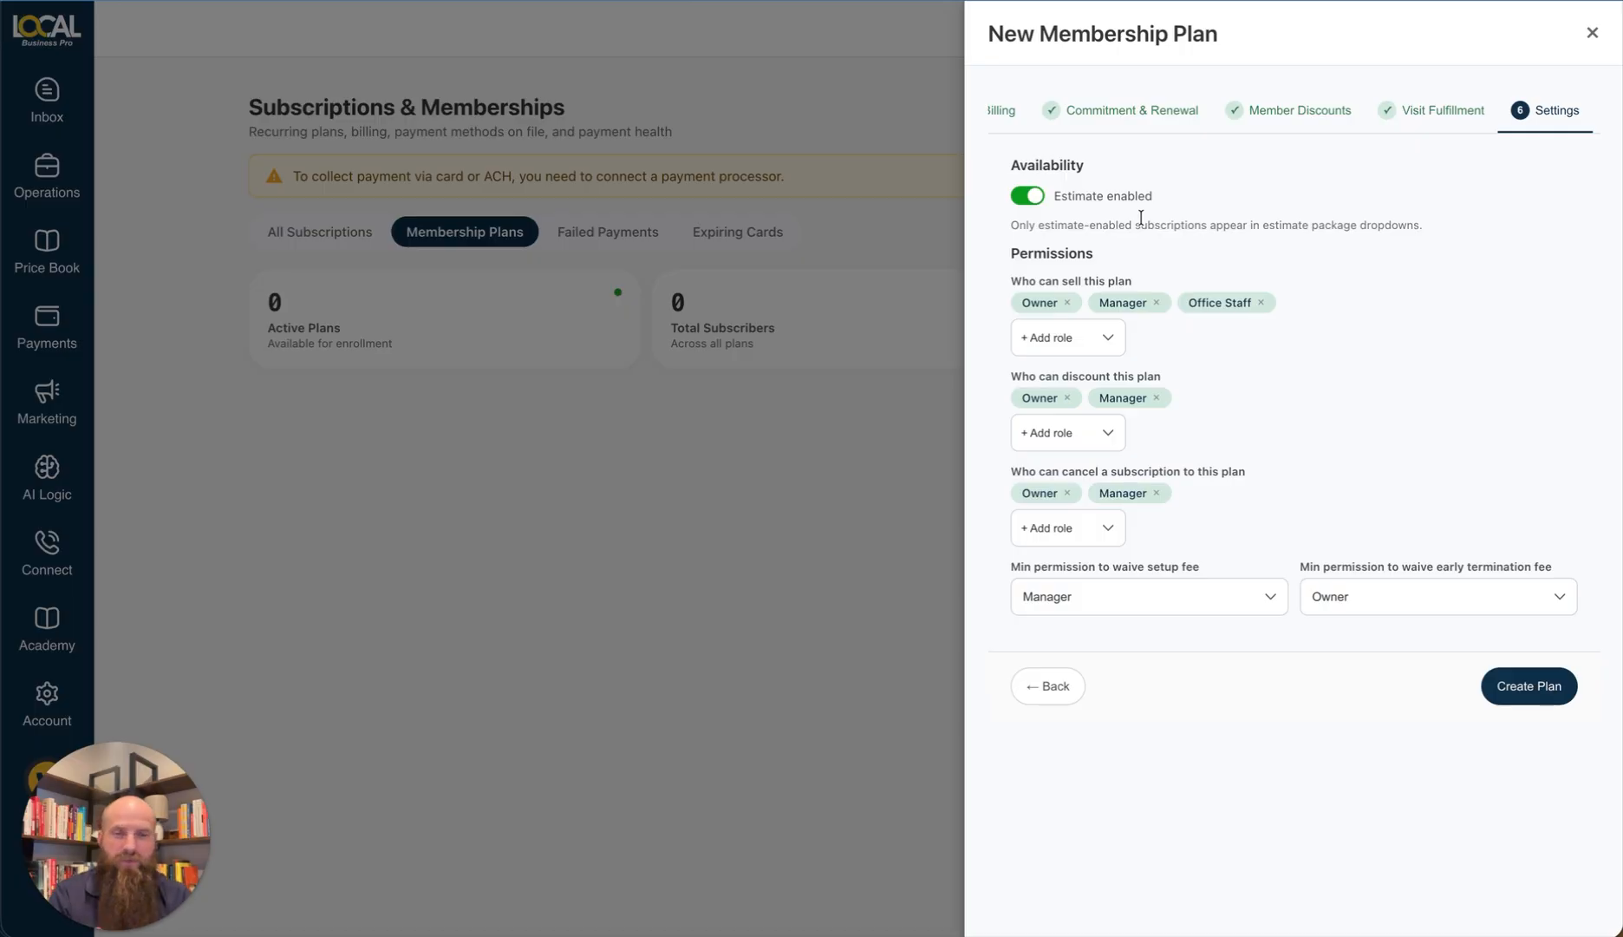
# Step: Let Tech/Field Staff sell the plan and let Office Staff and Tech/Field Staff discount it
pyautogui.click(1066, 337)
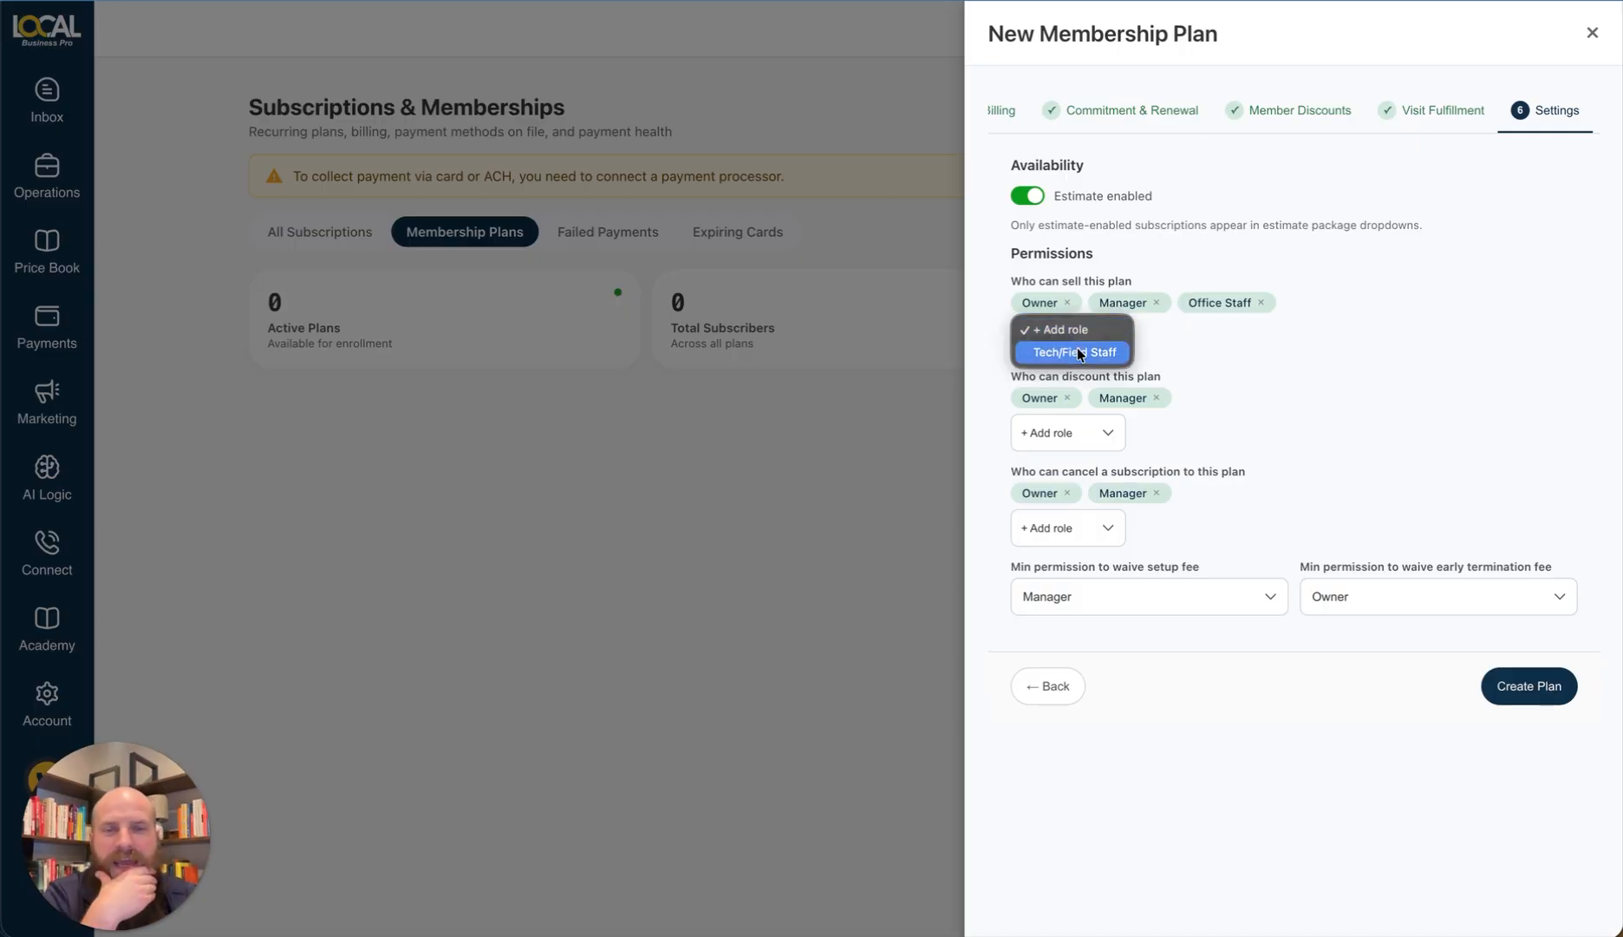
pyautogui.click(1080, 352)
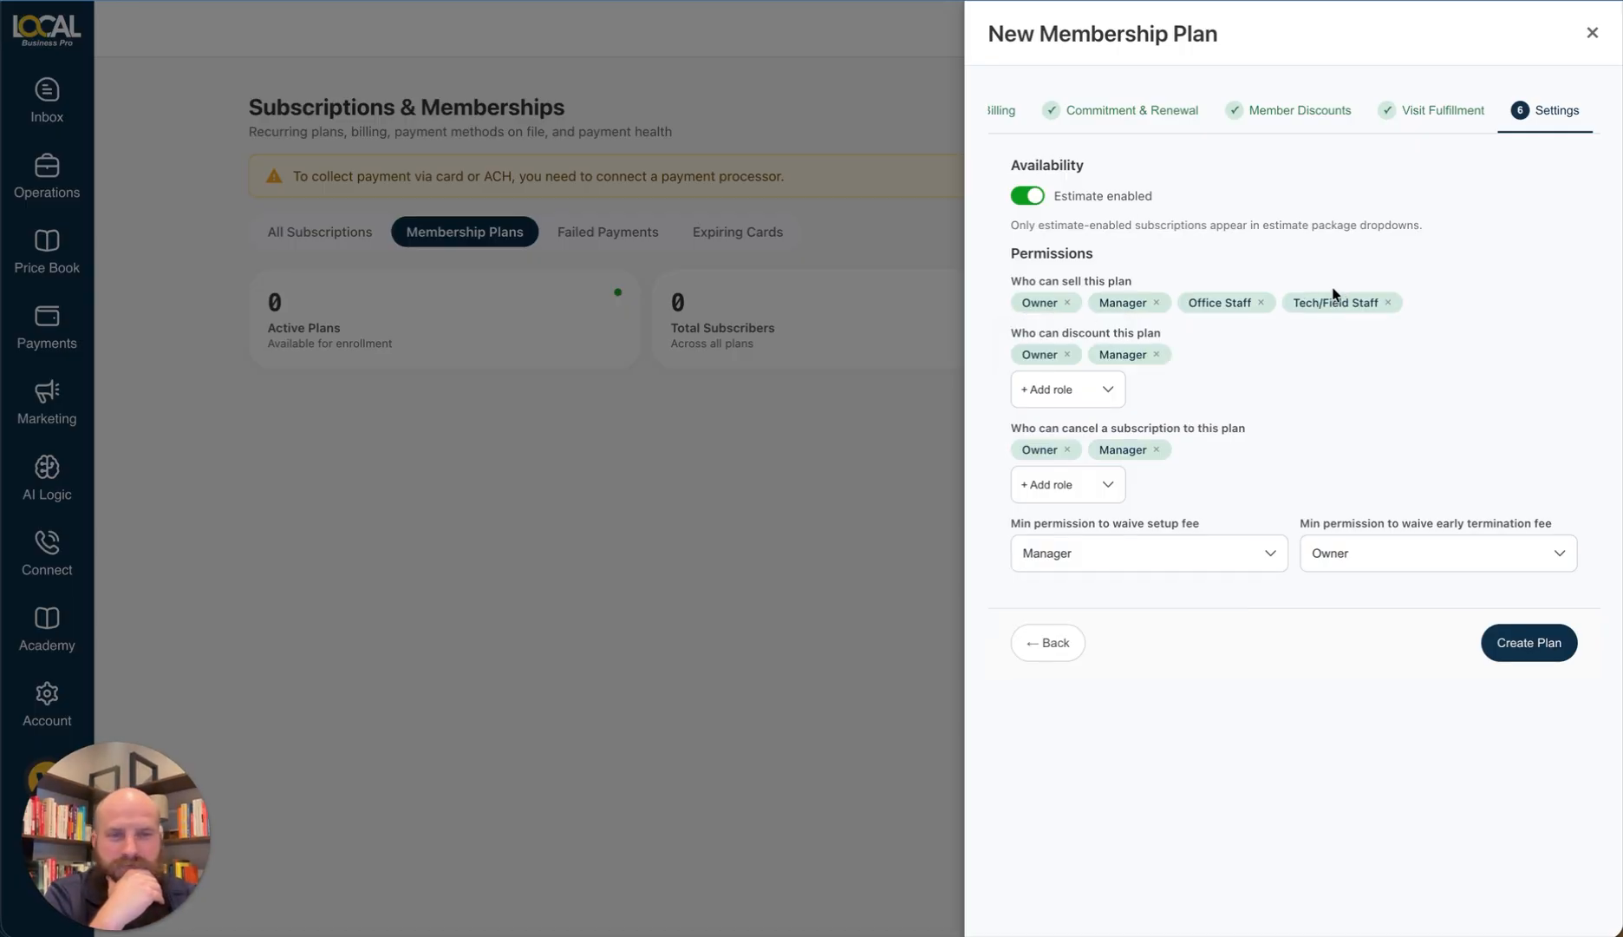
pyautogui.click(1066, 389)
pyautogui.click(1065, 402)
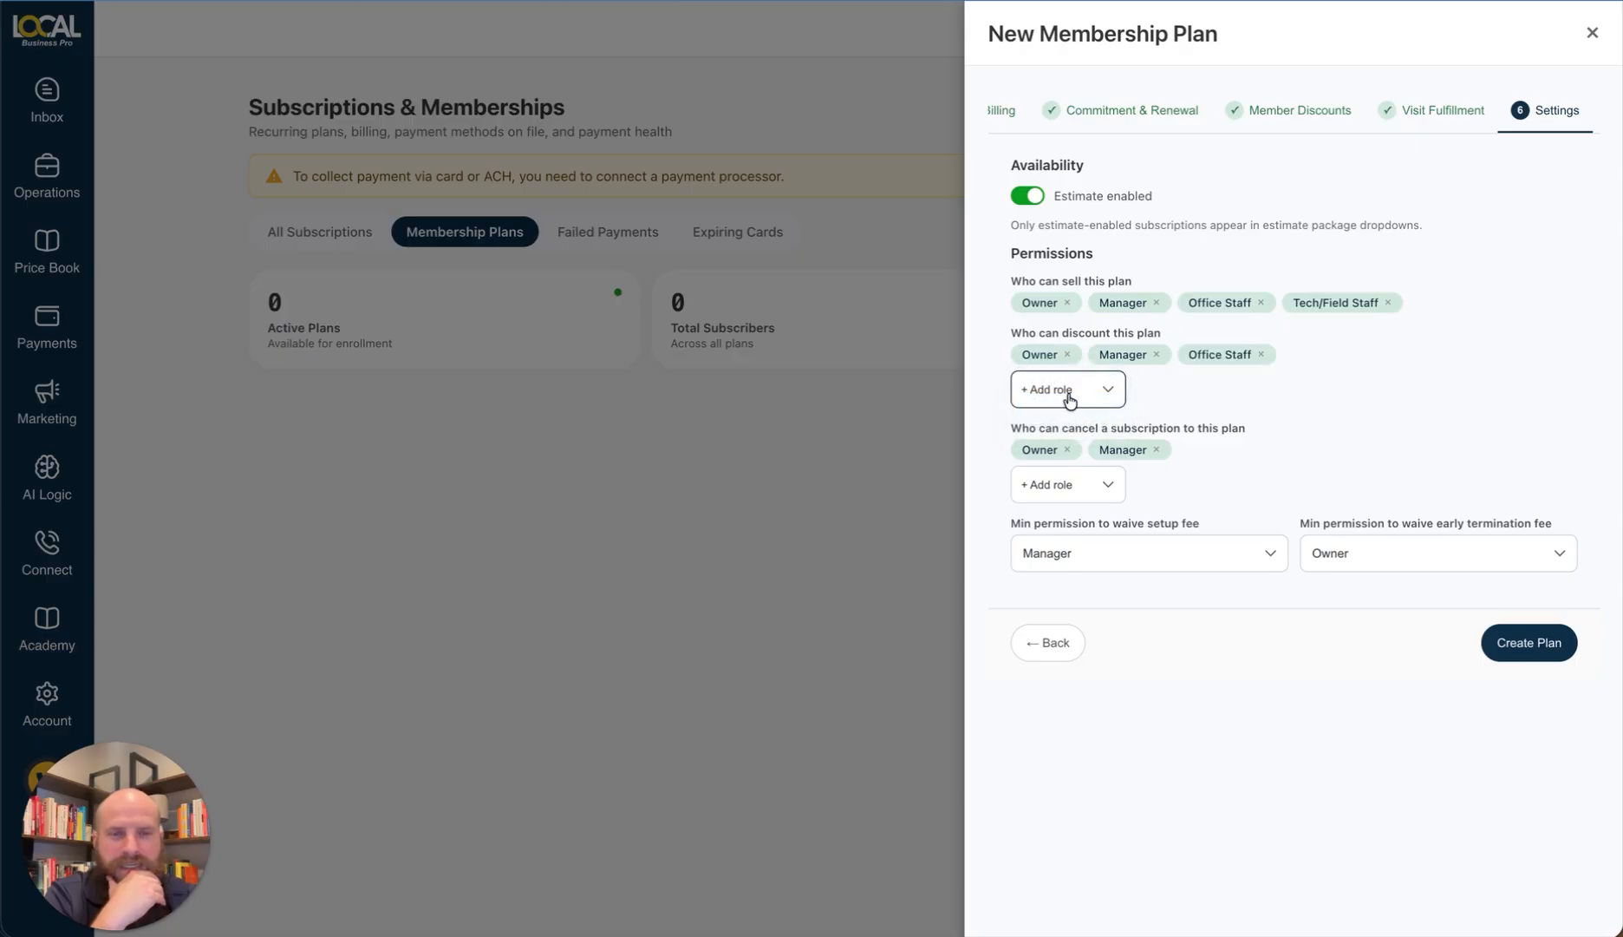
pyautogui.click(1070, 389)
pyautogui.click(1074, 405)
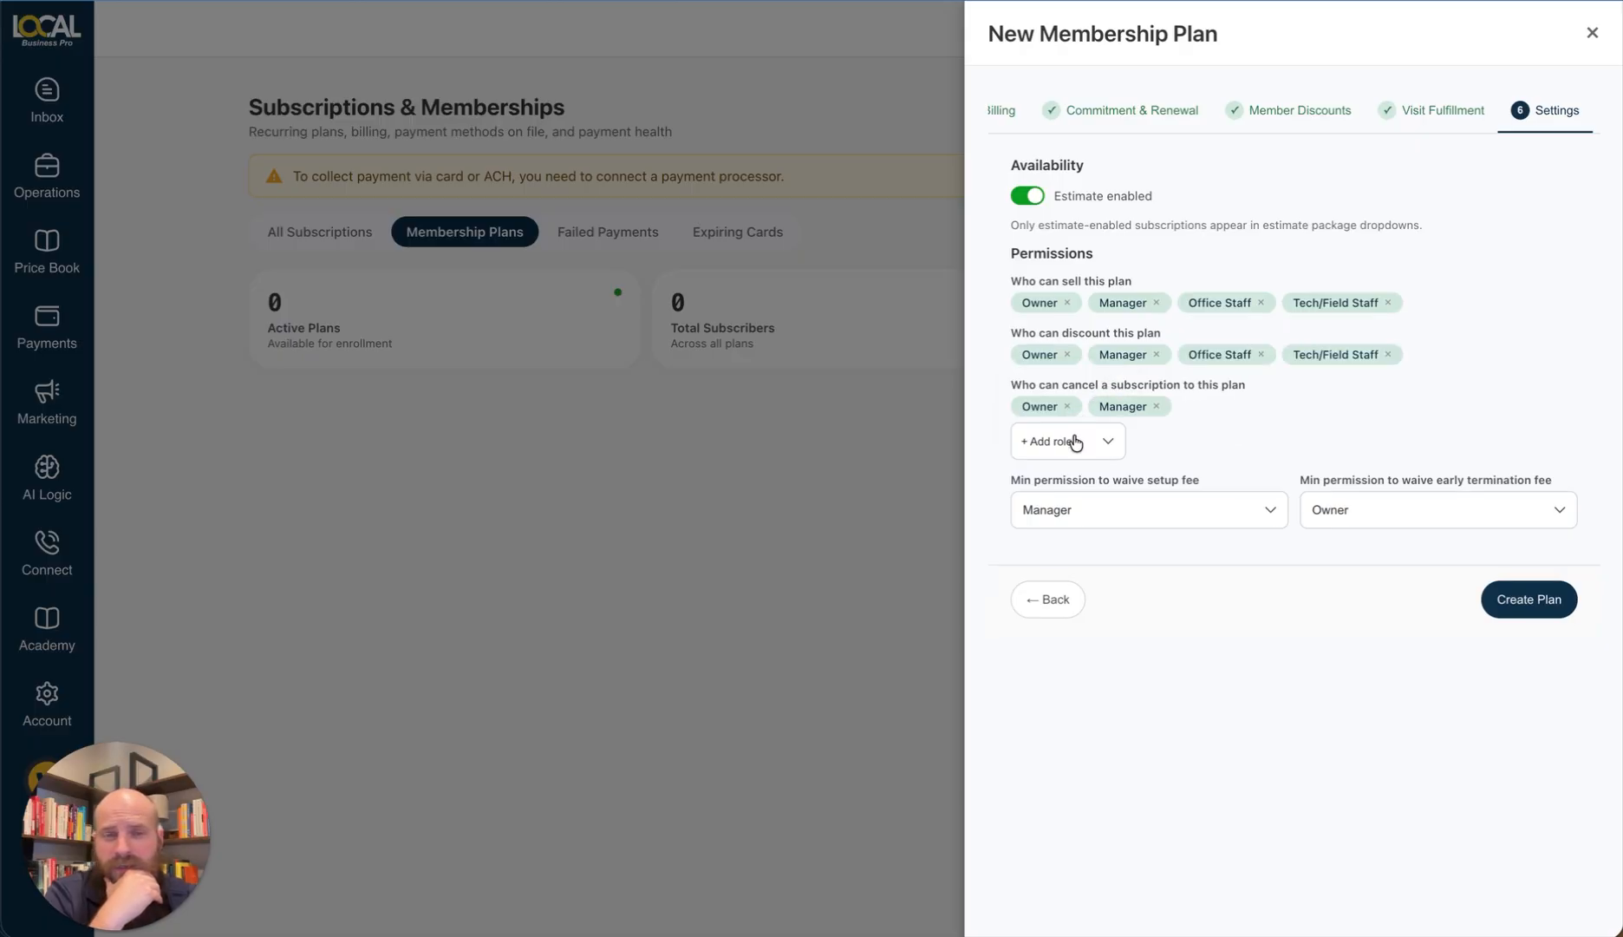
# Step: Let Office Staff and Tech/Field Staff cancel subscriptions, then create the Service Agreement plan
pyautogui.click(1076, 440)
pyautogui.click(1080, 455)
pyautogui.click(1084, 451)
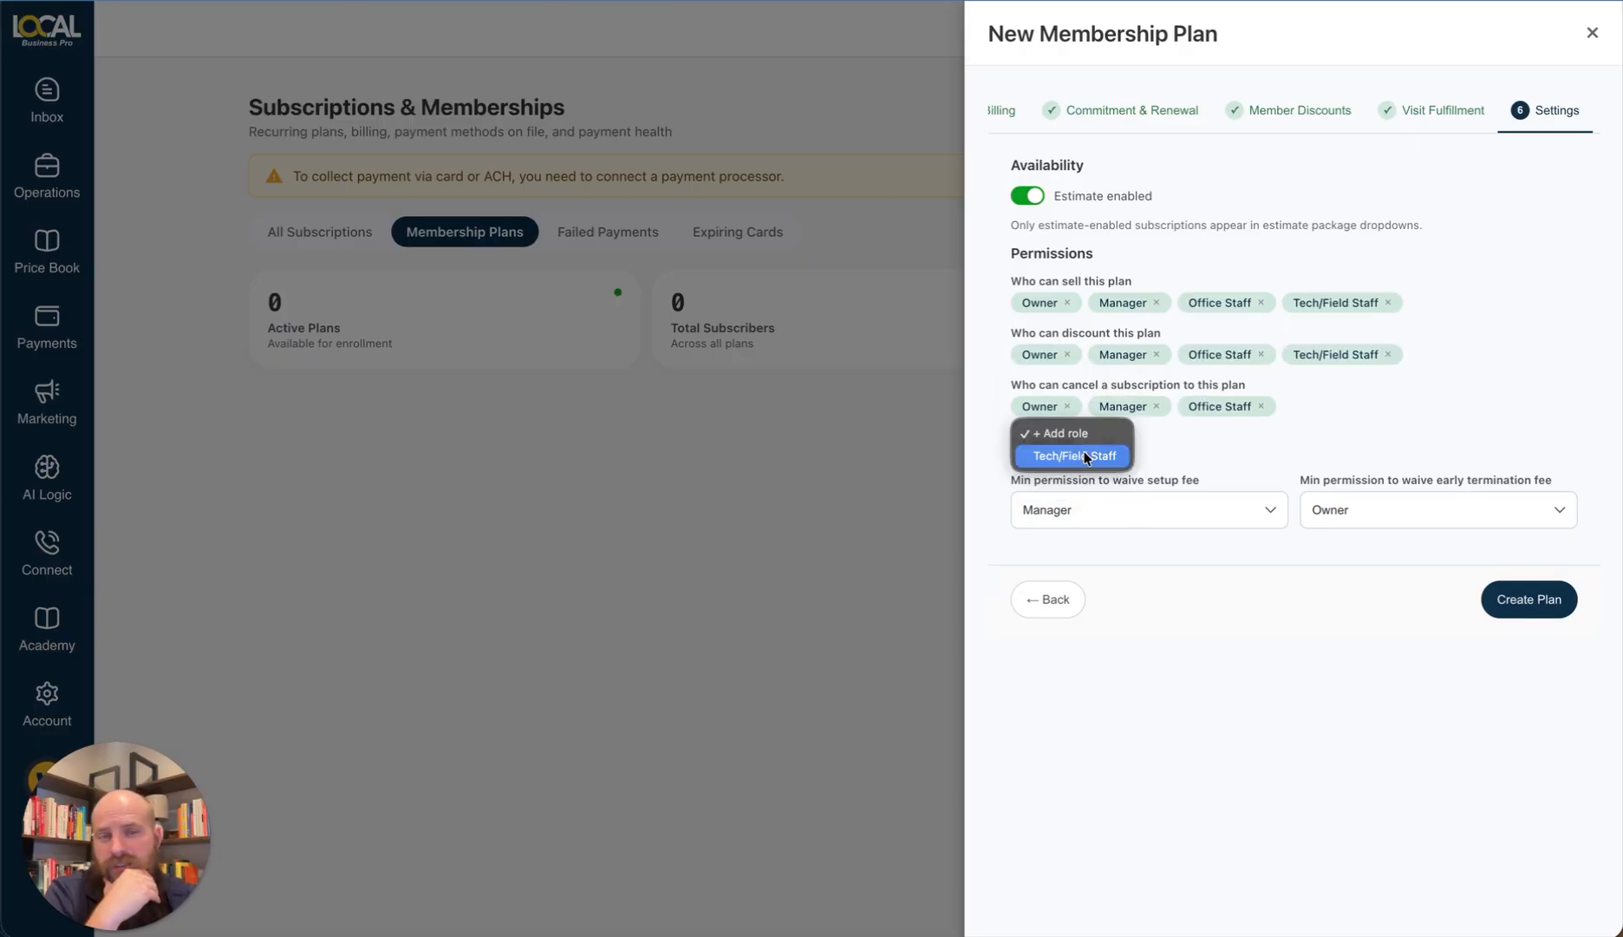
pyautogui.click(1084, 452)
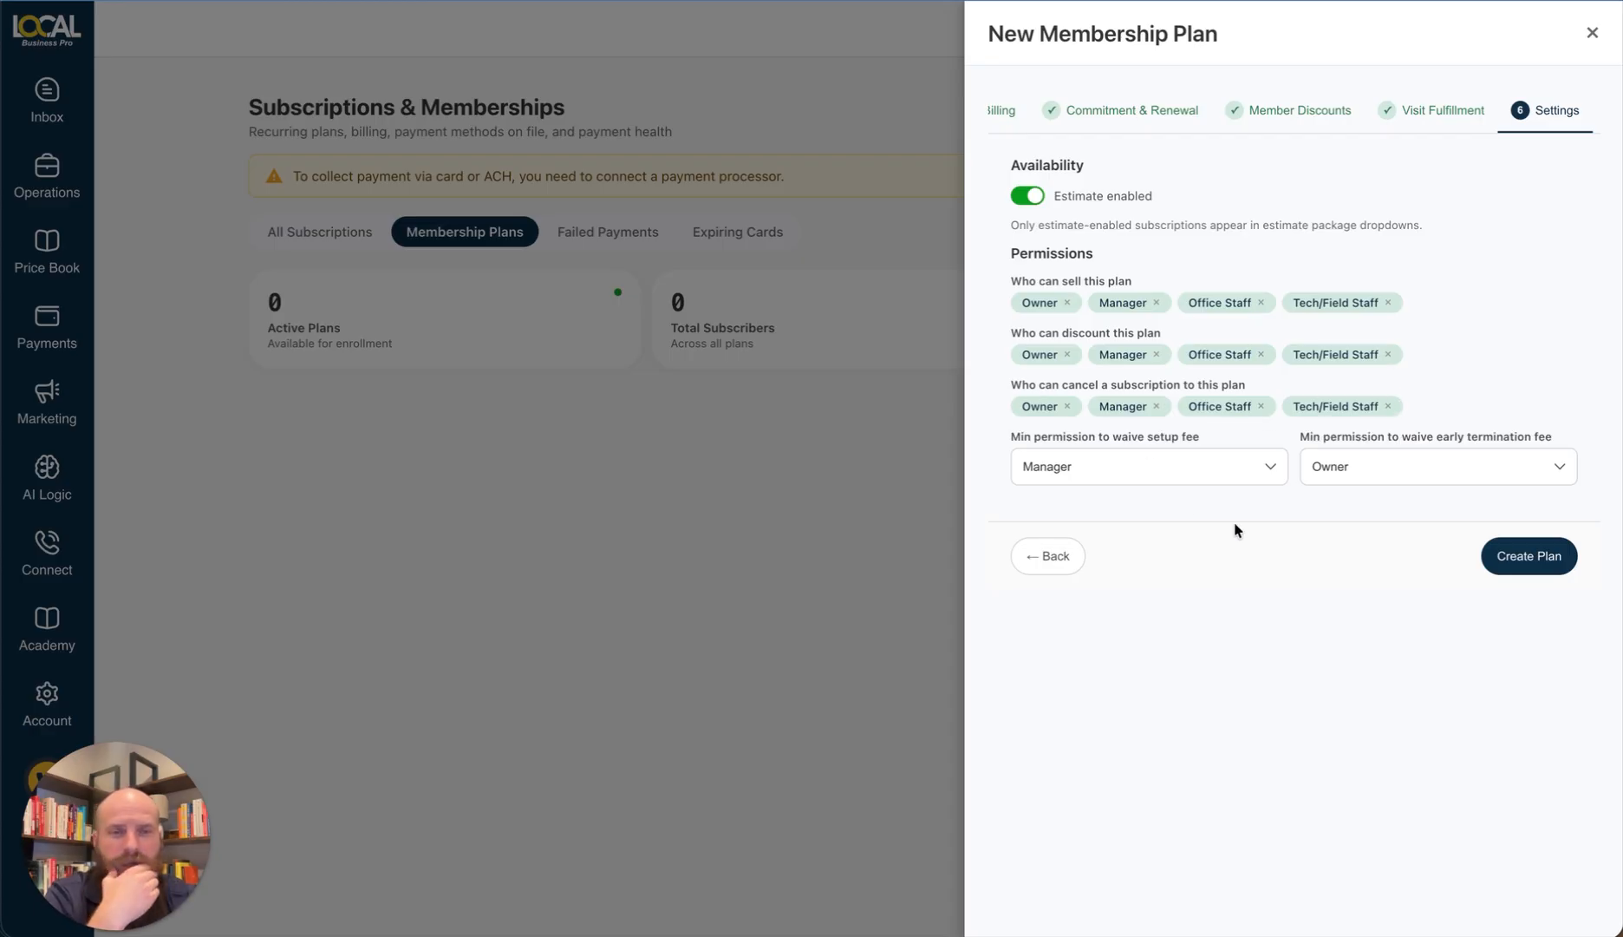
pyautogui.click(1531, 560)
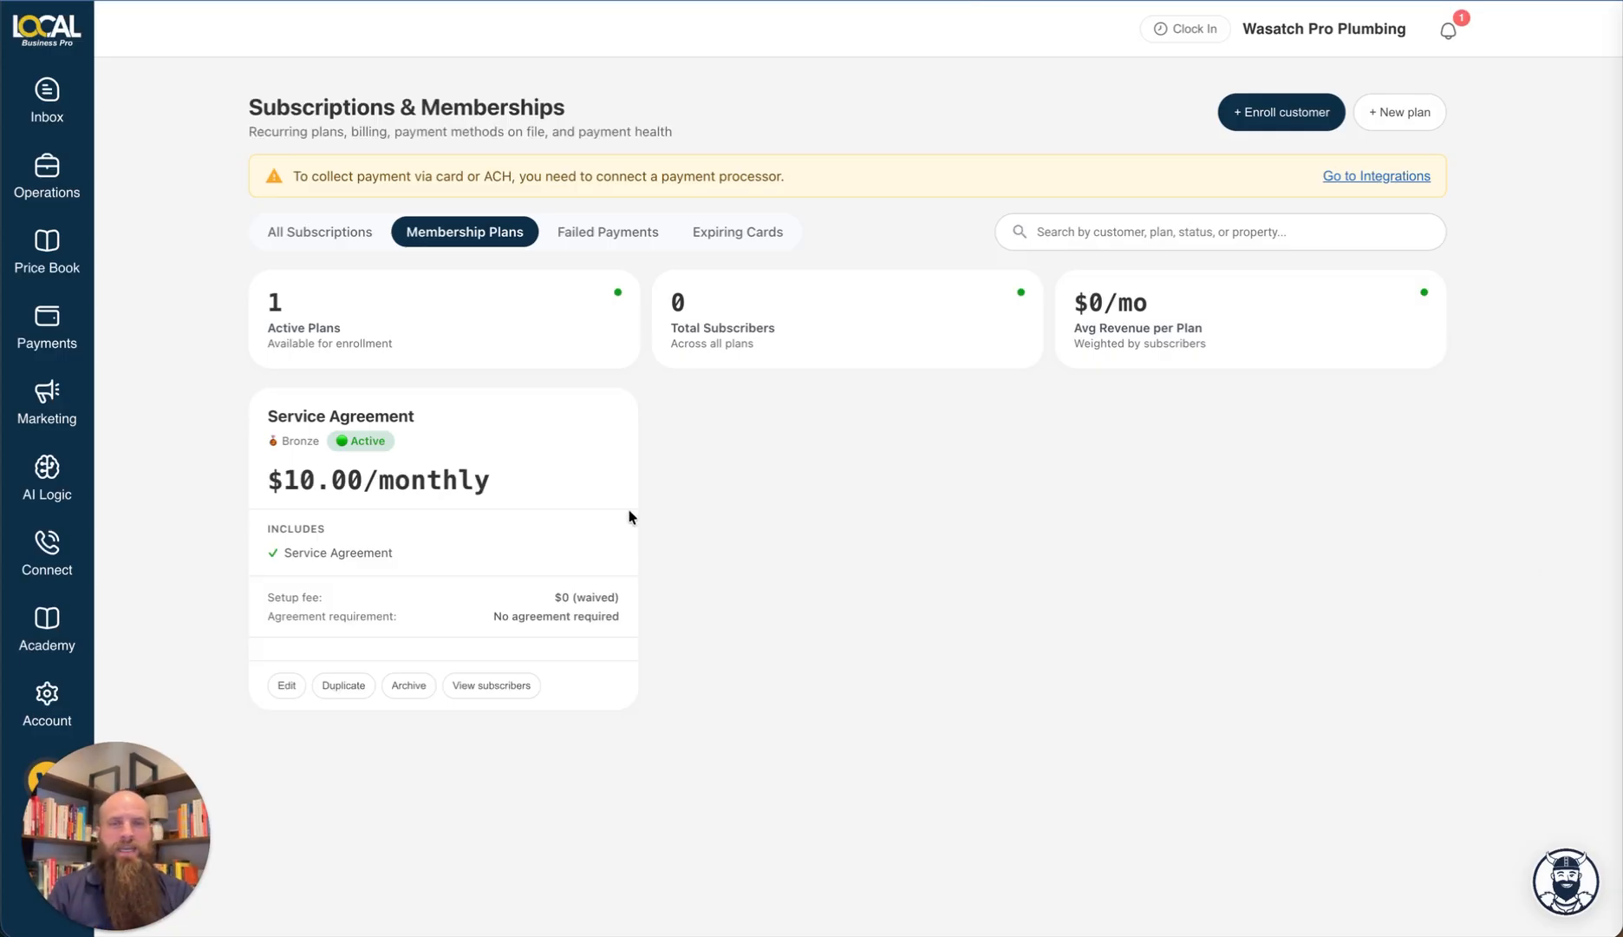
# Step: Start a customer enrollment and search for the customer by full name
pyautogui.click(1253, 120)
pyautogui.click(1200, 242)
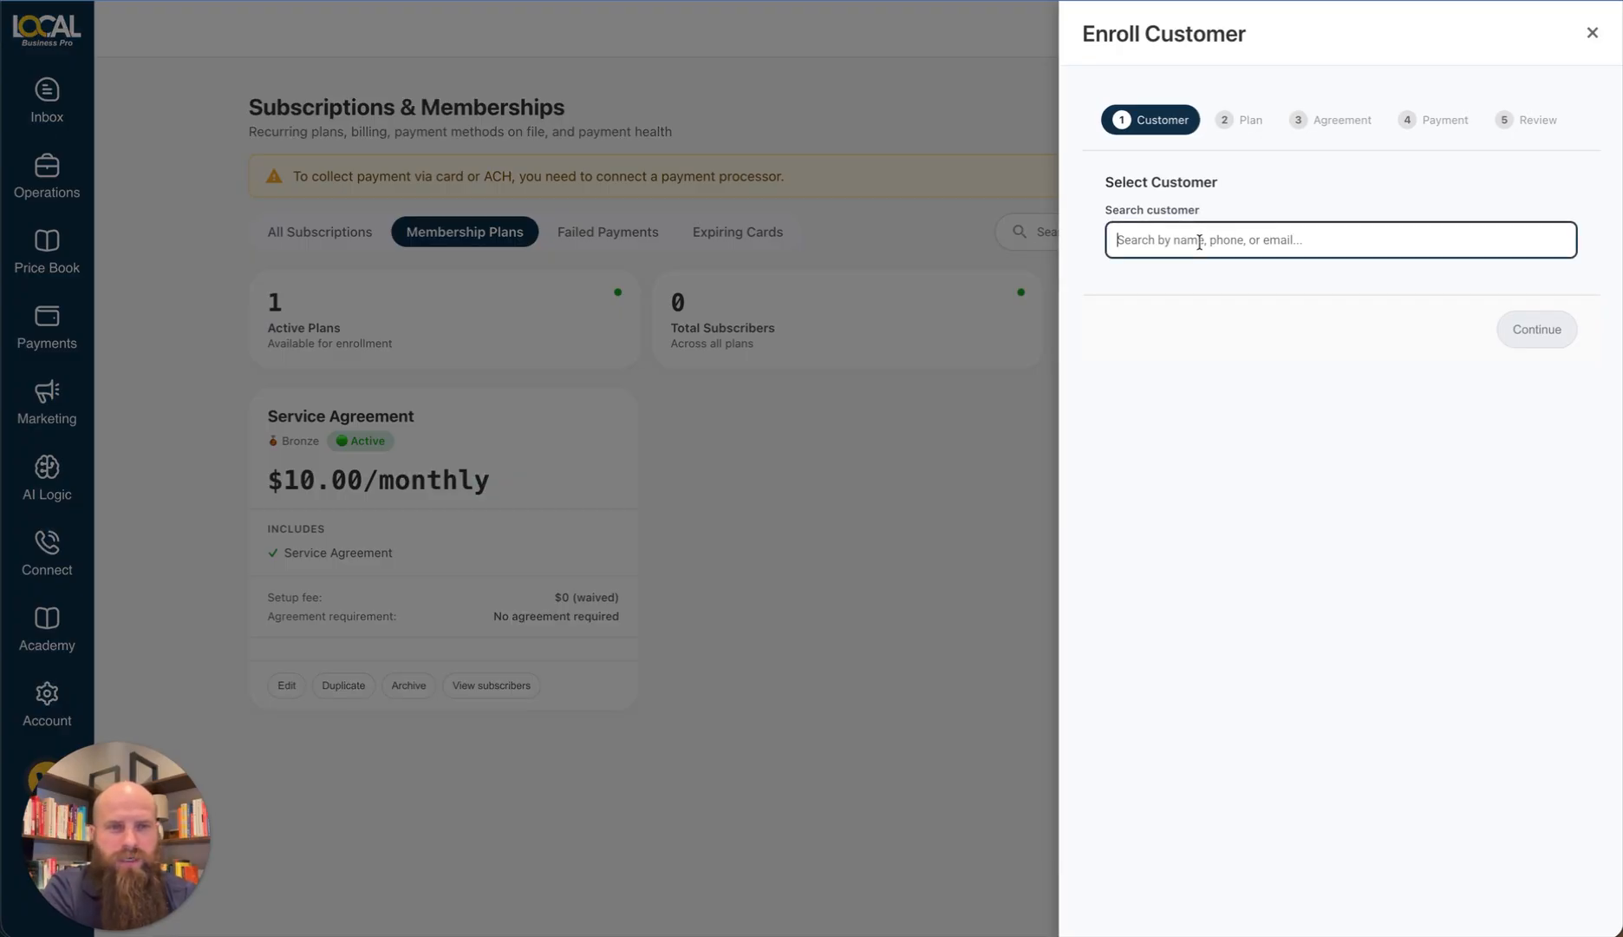
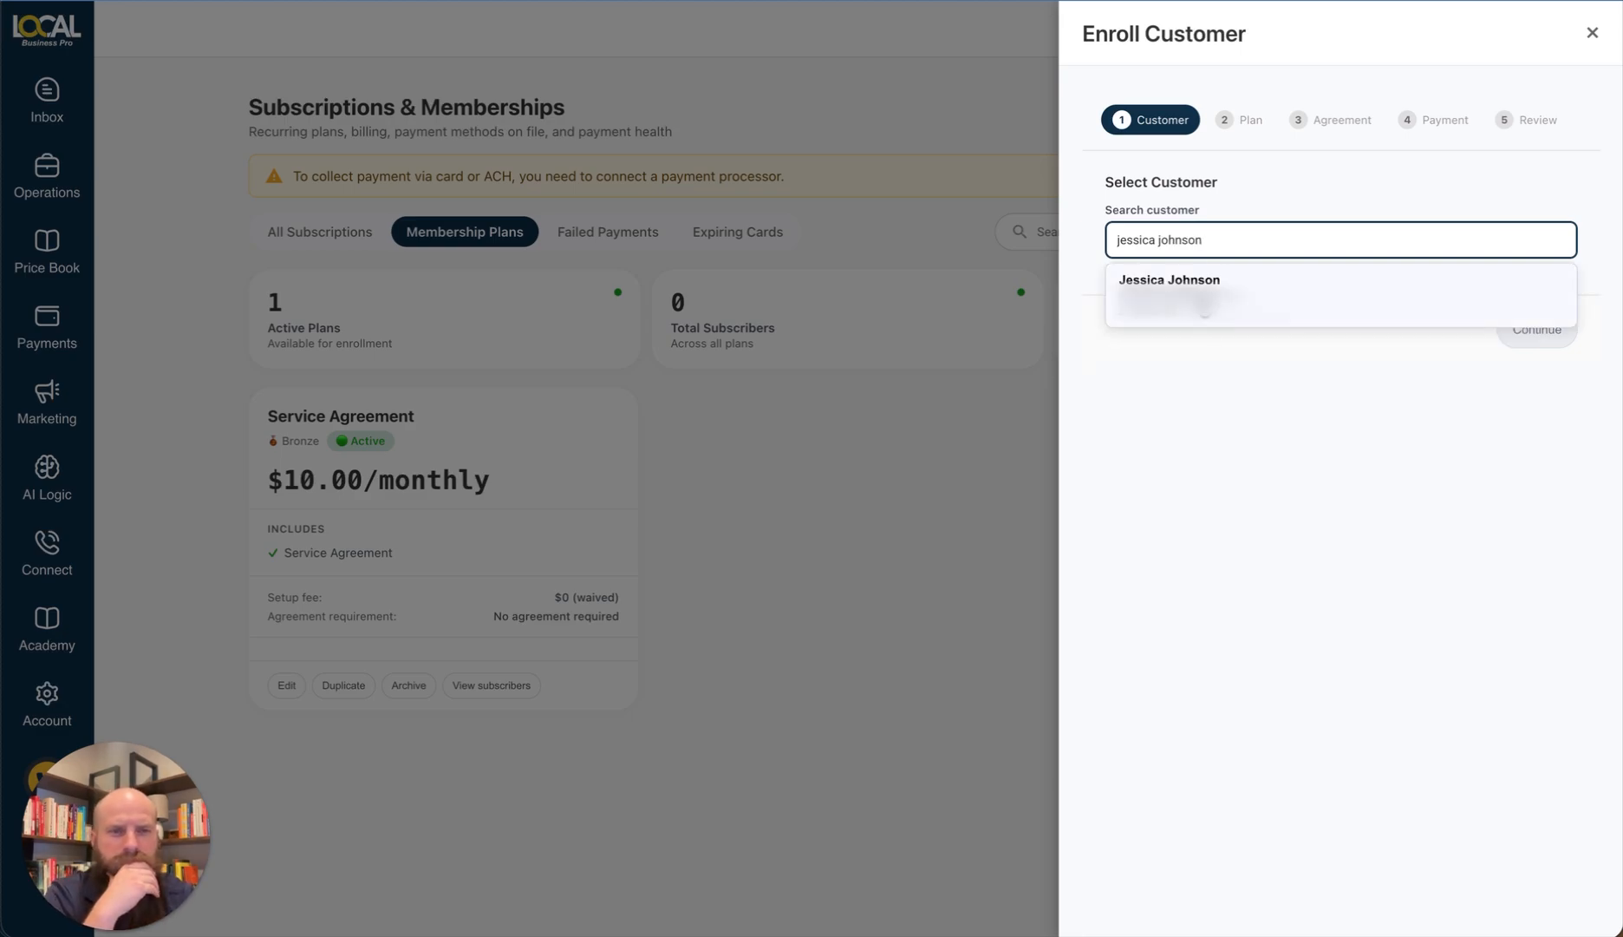
# Step: Select the matching customer and choose the Service Agreement plan
pyautogui.click(1204, 304)
pyautogui.click(1529, 351)
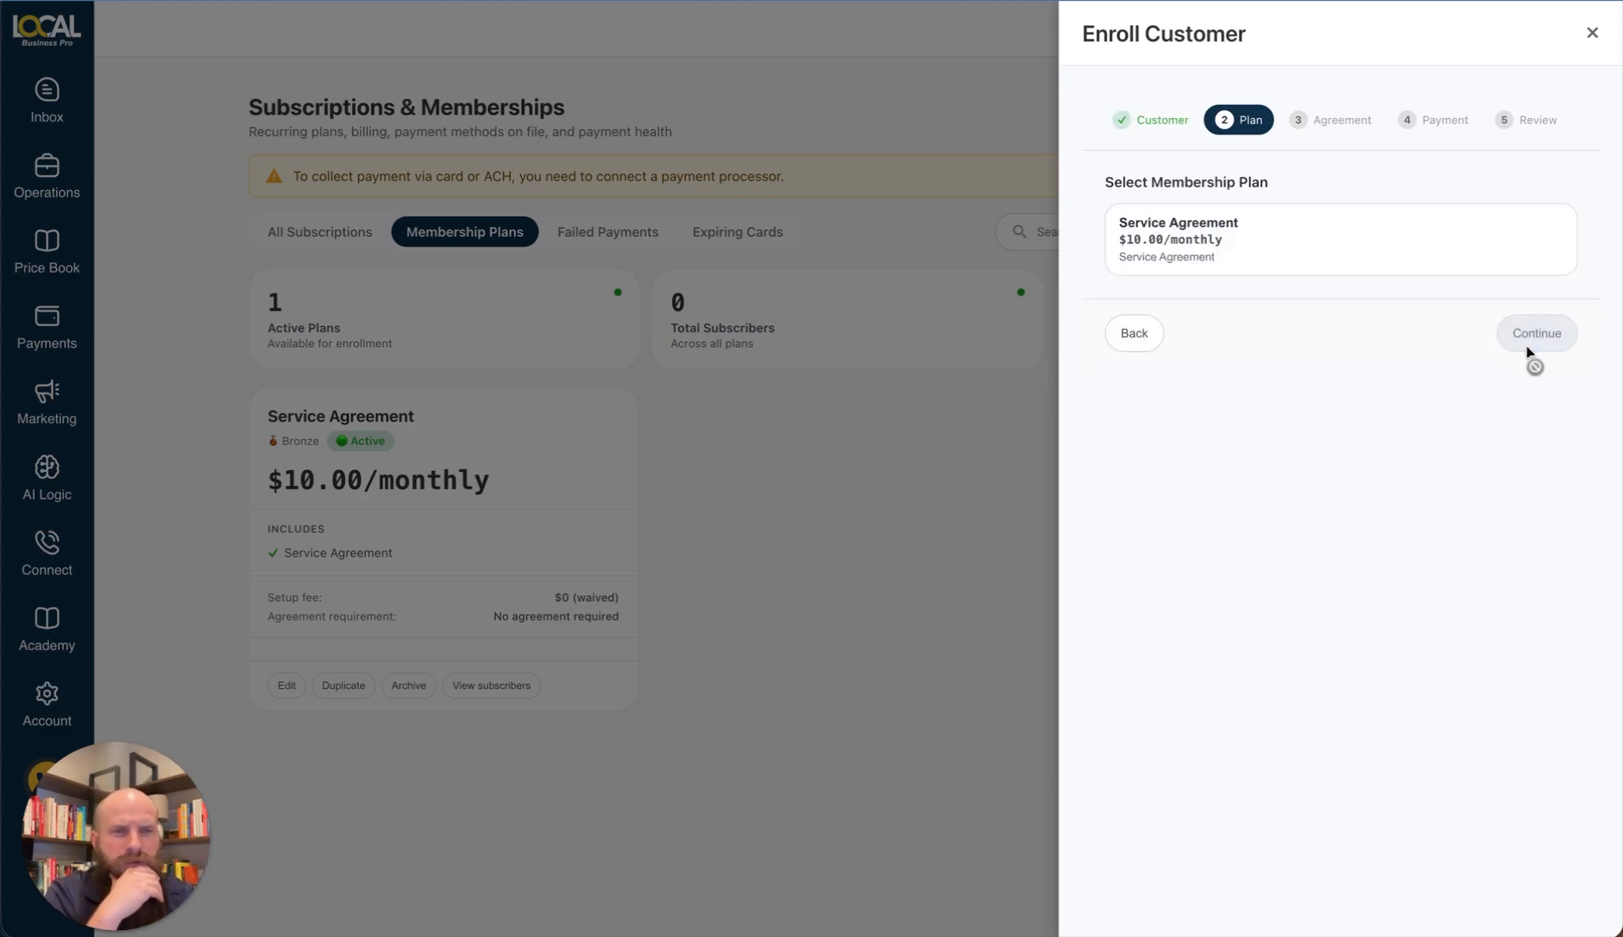
pyautogui.click(1167, 239)
# Step: Continue past the plan, agreement and payment steps to the enrollment review
pyautogui.click(1552, 347)
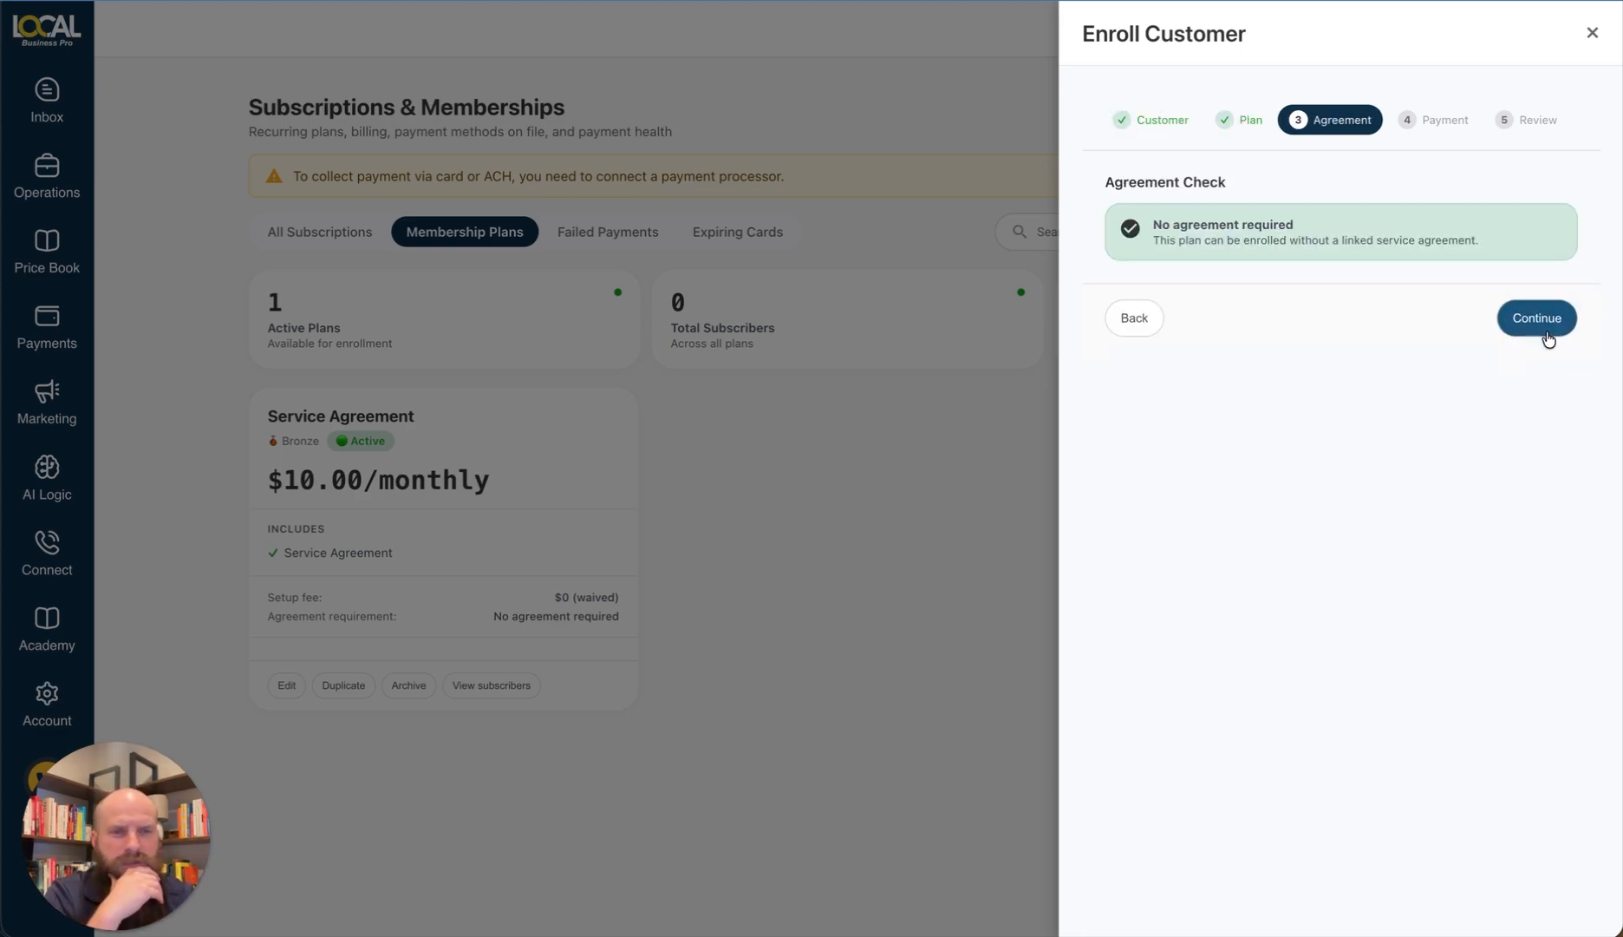
pyautogui.click(1529, 319)
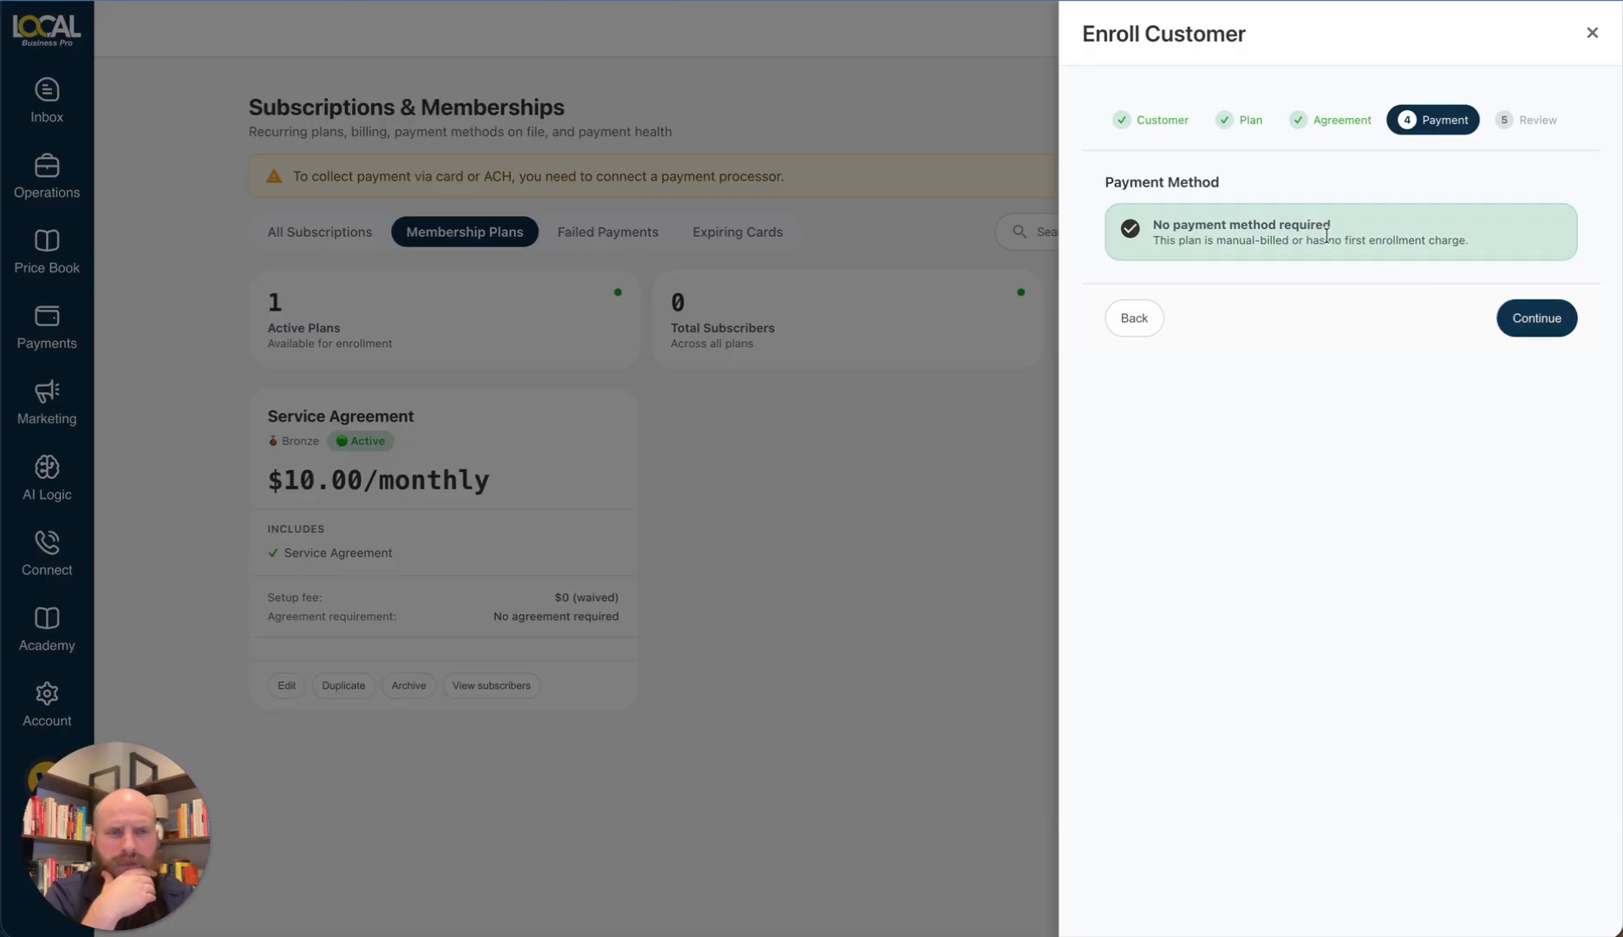
pyautogui.moveTo(1326, 236); pyautogui.dragTo(1482, 245)
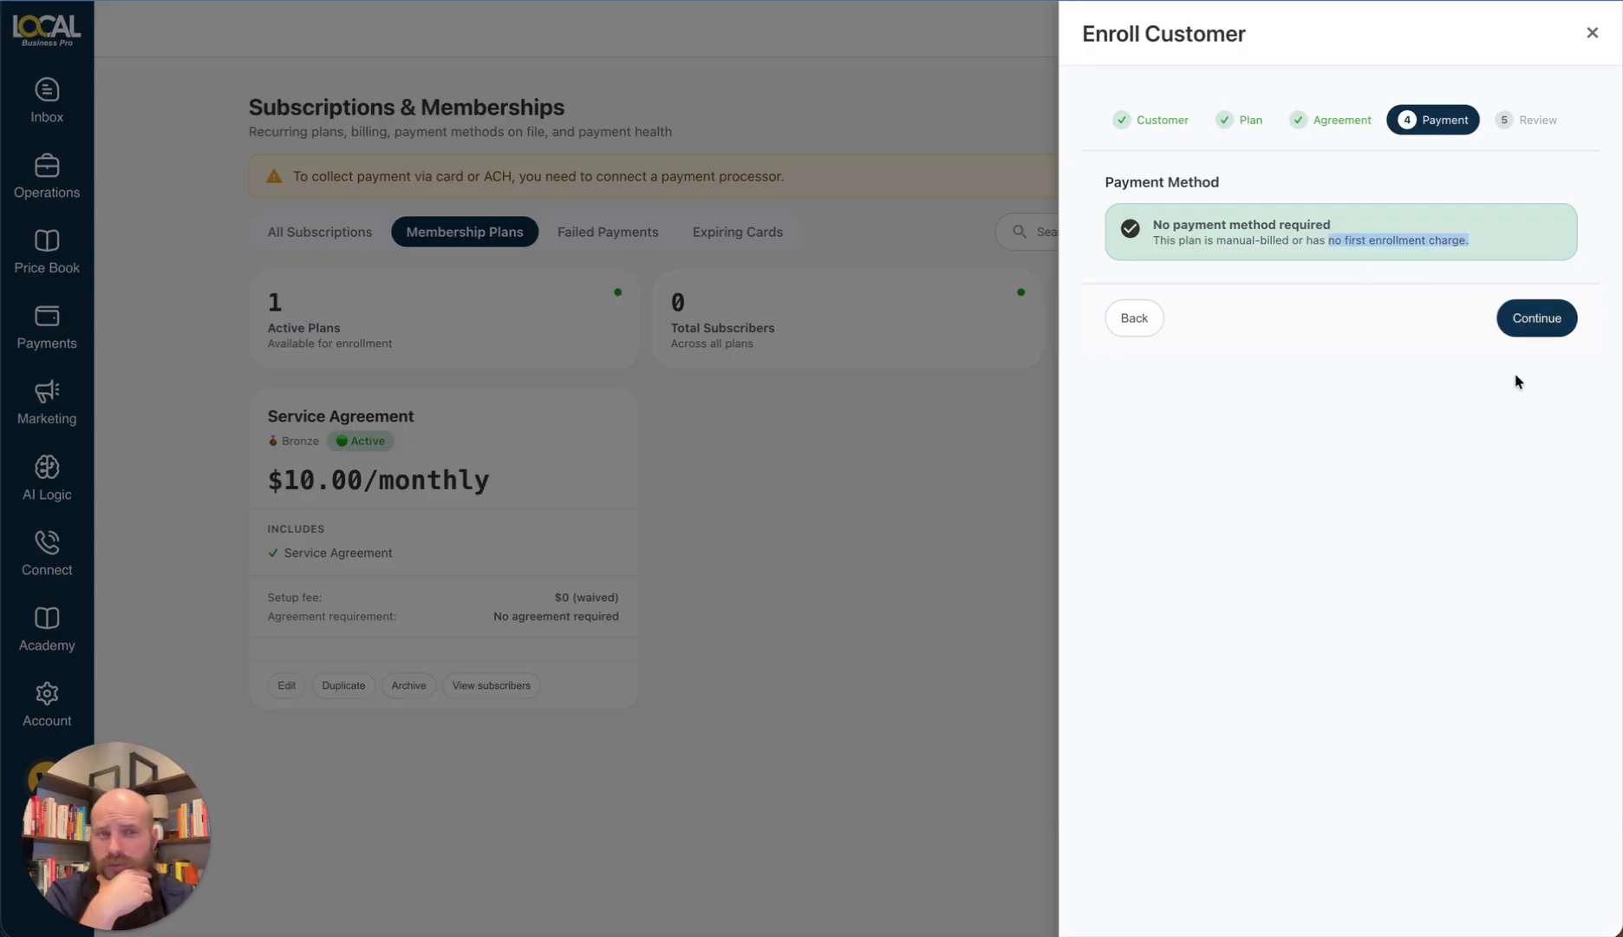
pyautogui.click(1544, 318)
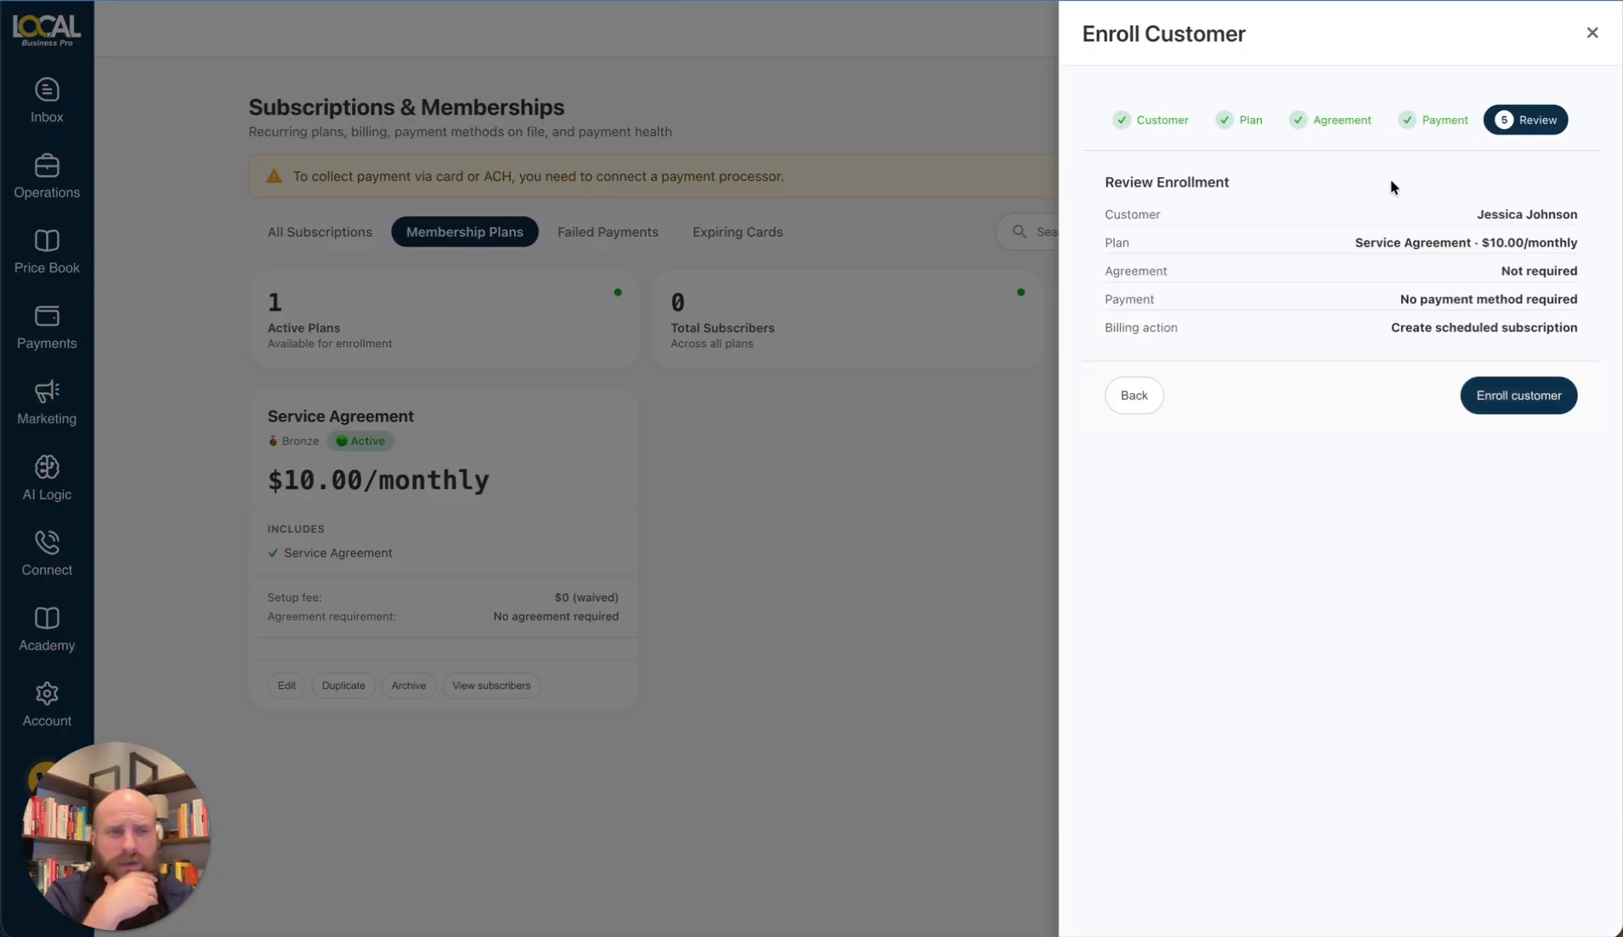
# Step: Submit the enrollment, see the payment-method-required error, and return to the Payment step
pyautogui.click(1557, 401)
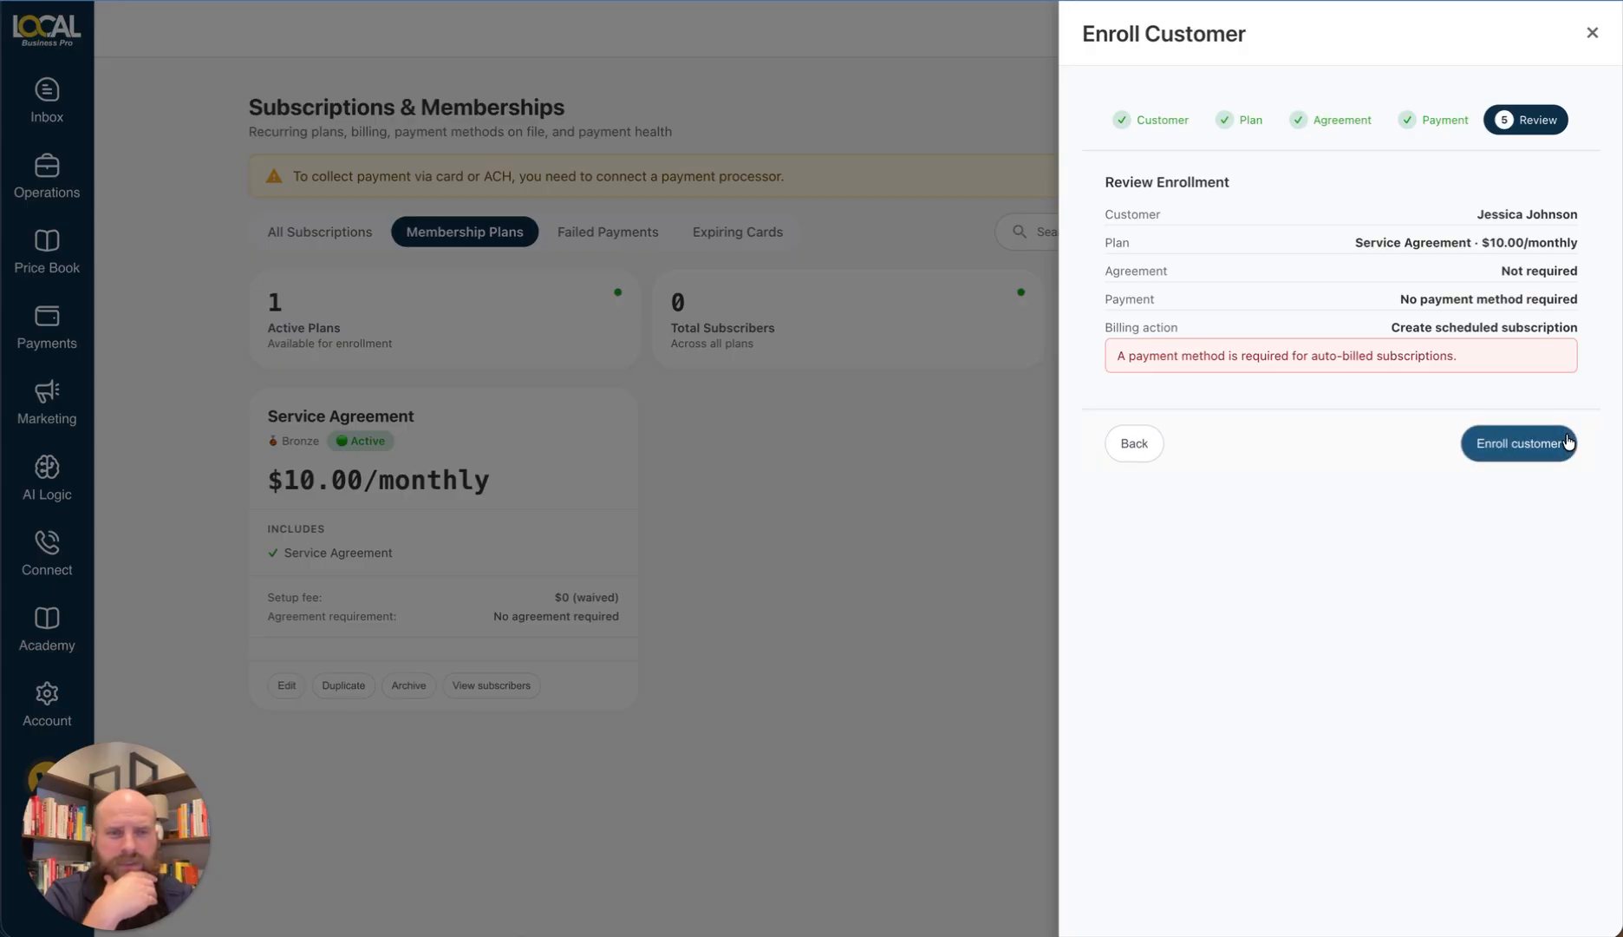
pyautogui.tripleClick(1433, 357)
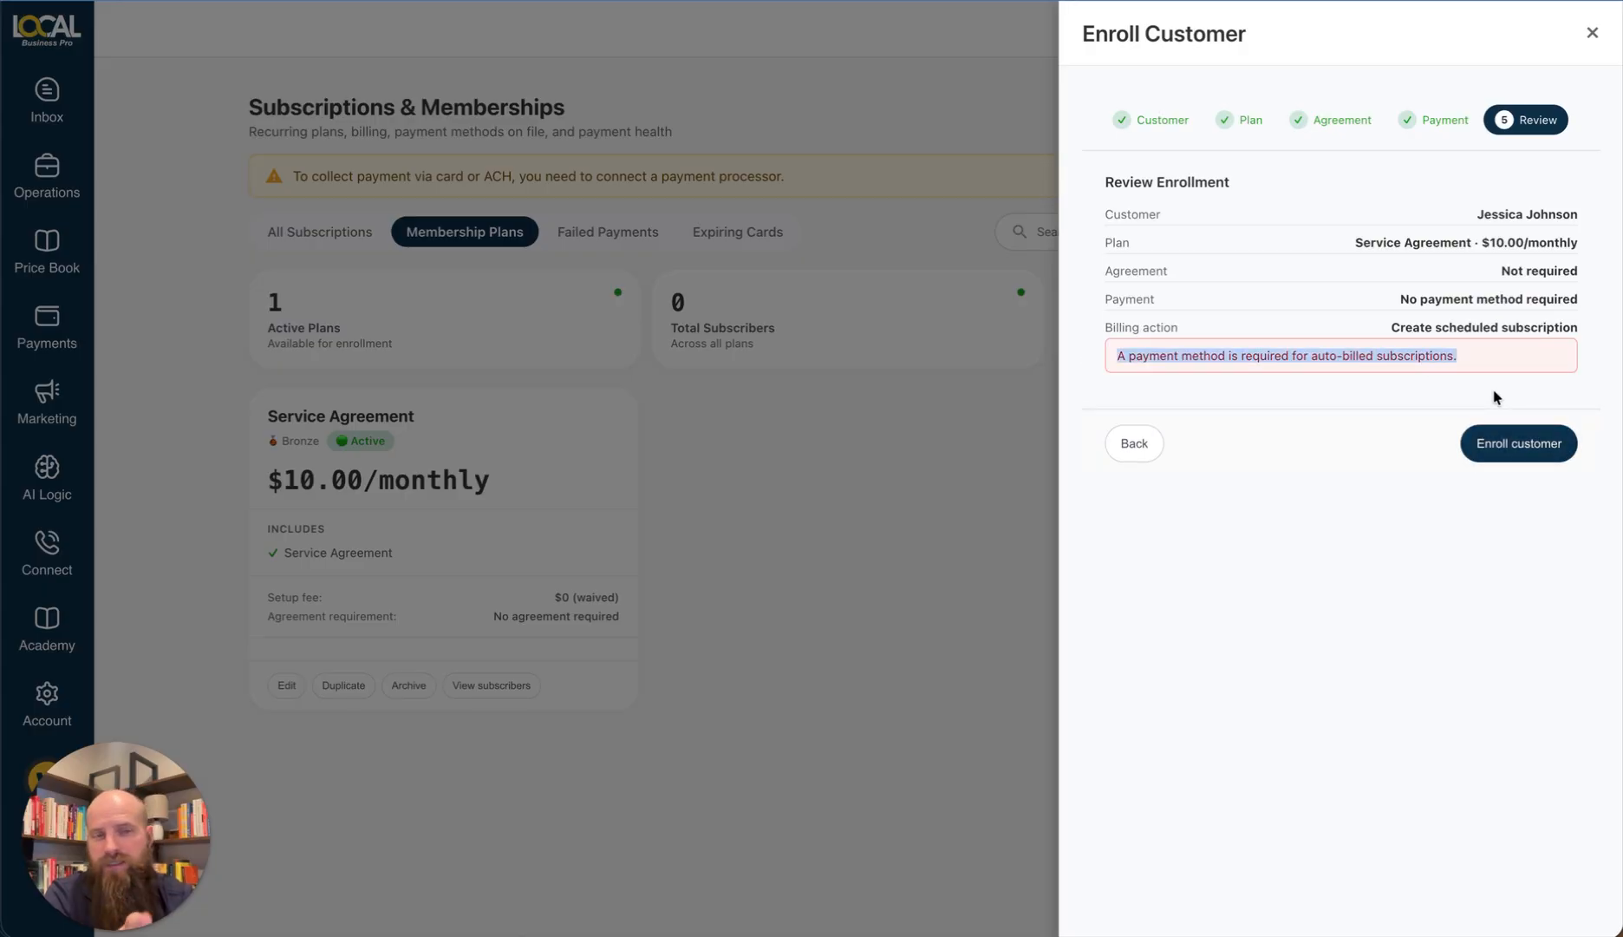
pyautogui.click(1468, 359)
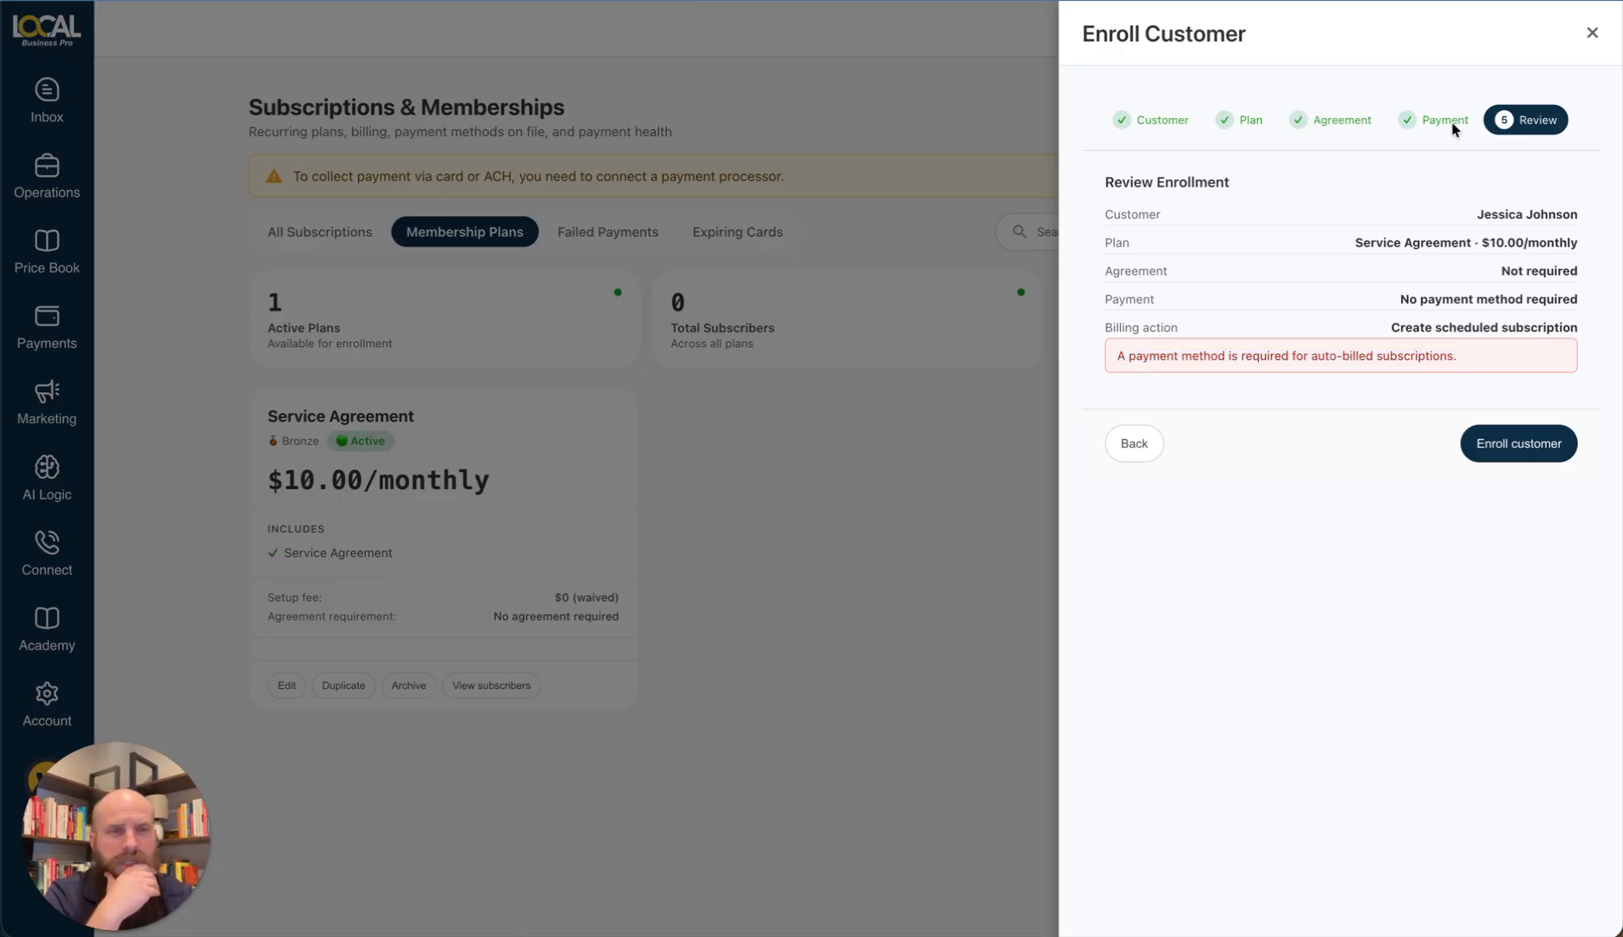
pyautogui.click(1134, 444)
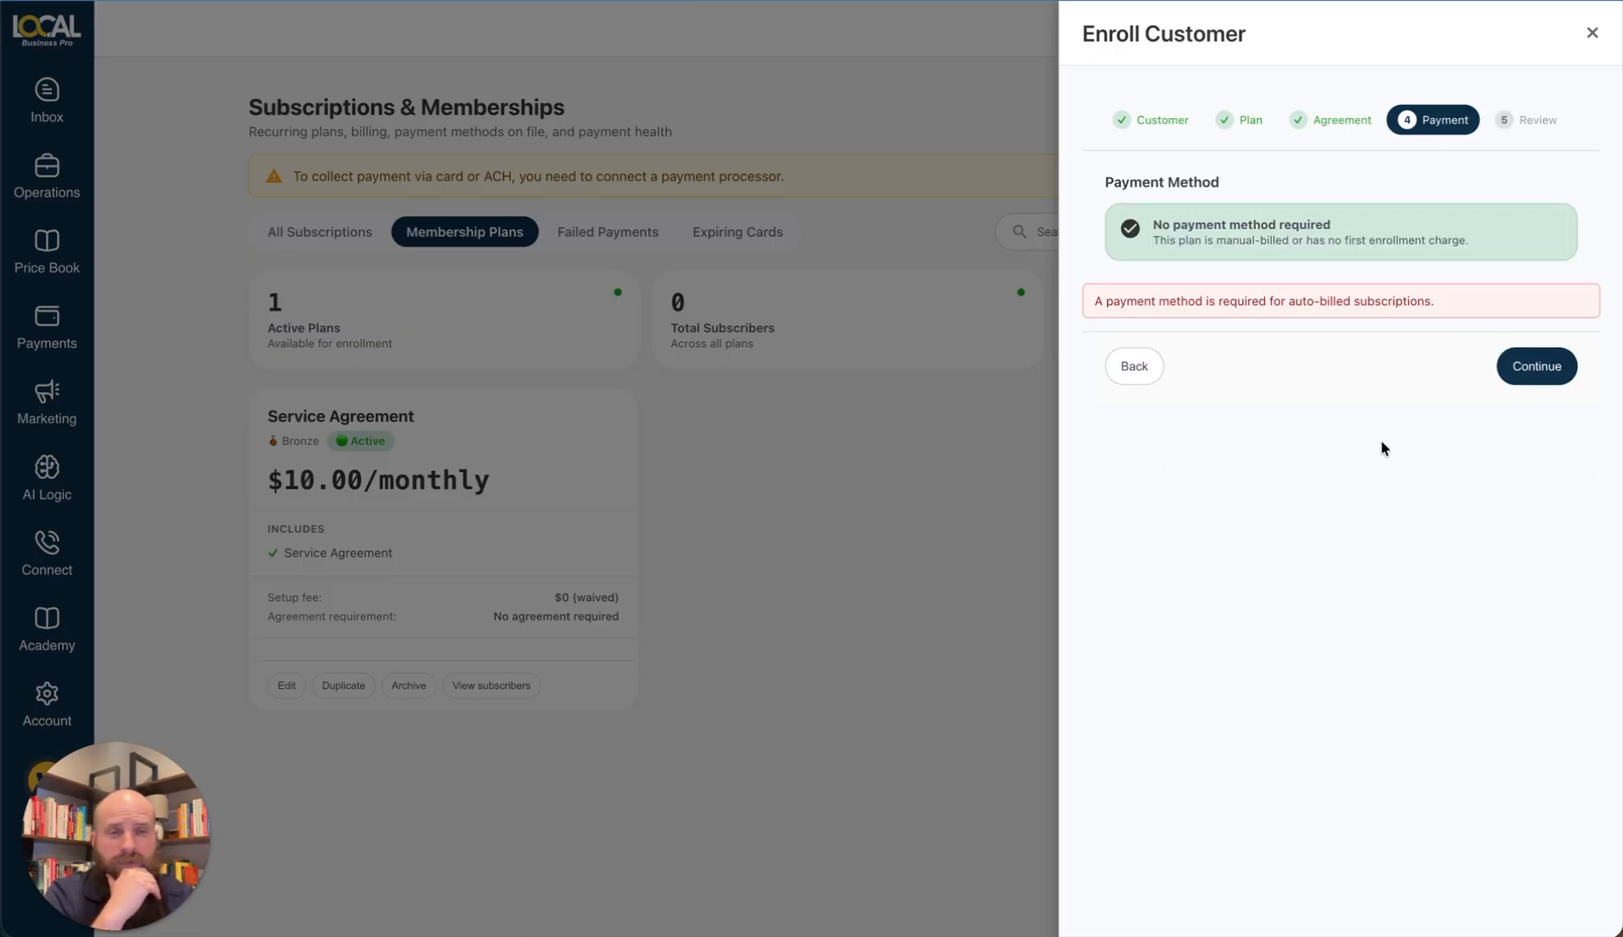
pyautogui.click(1593, 31)
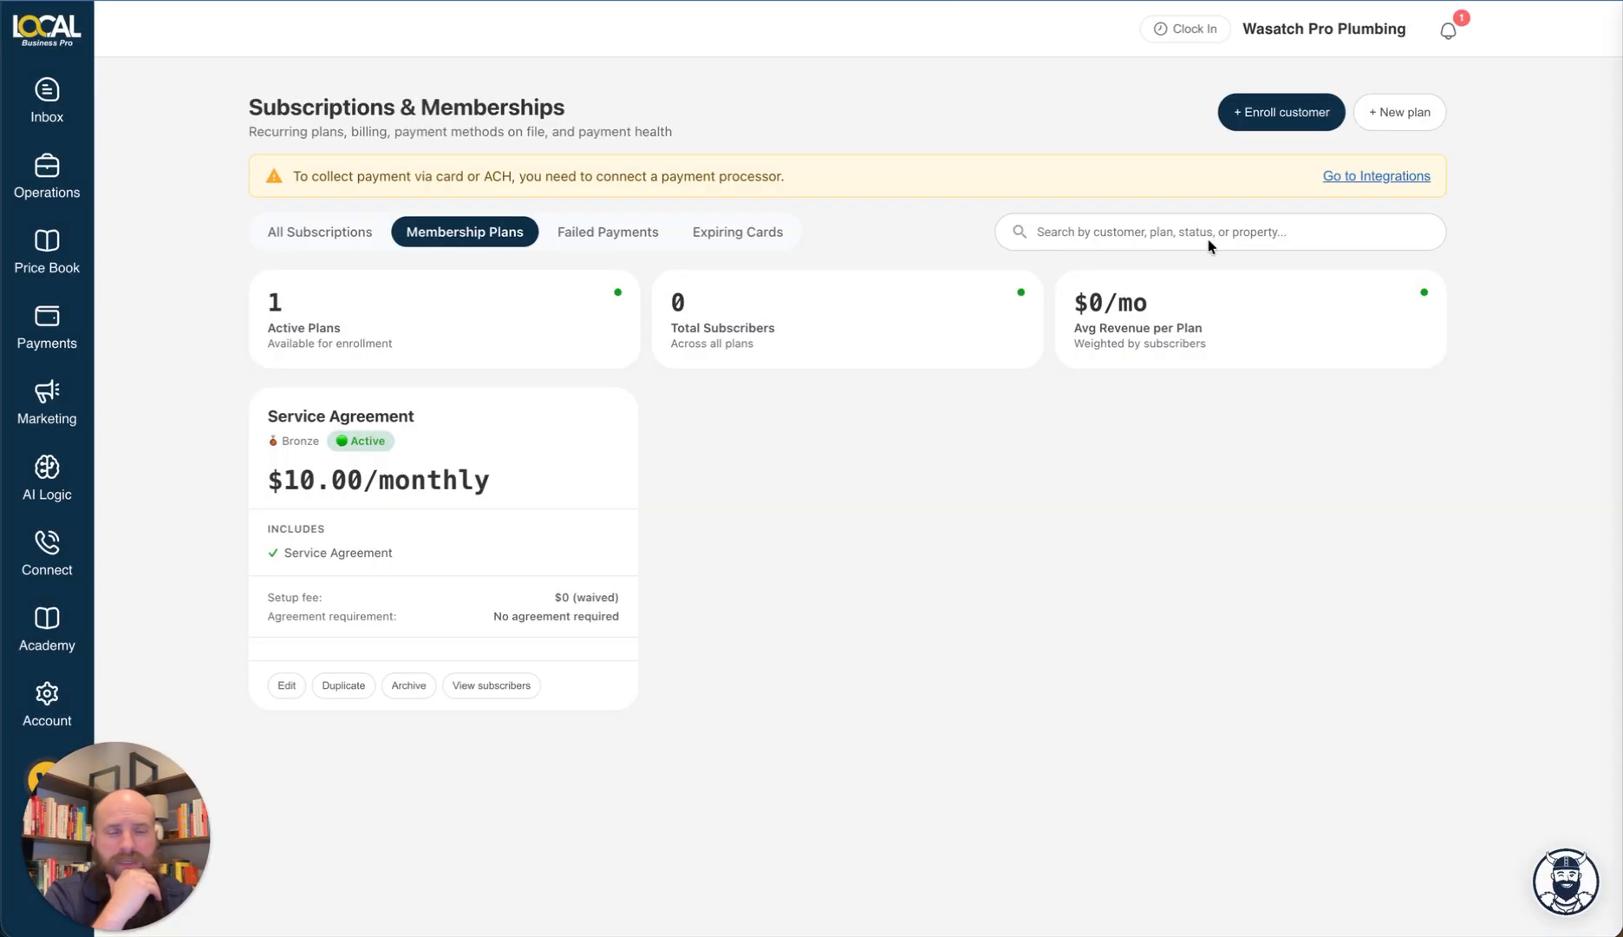
pyautogui.moveTo(380, 176); pyautogui.dragTo(803, 199)
pyautogui.click(1062, 186)
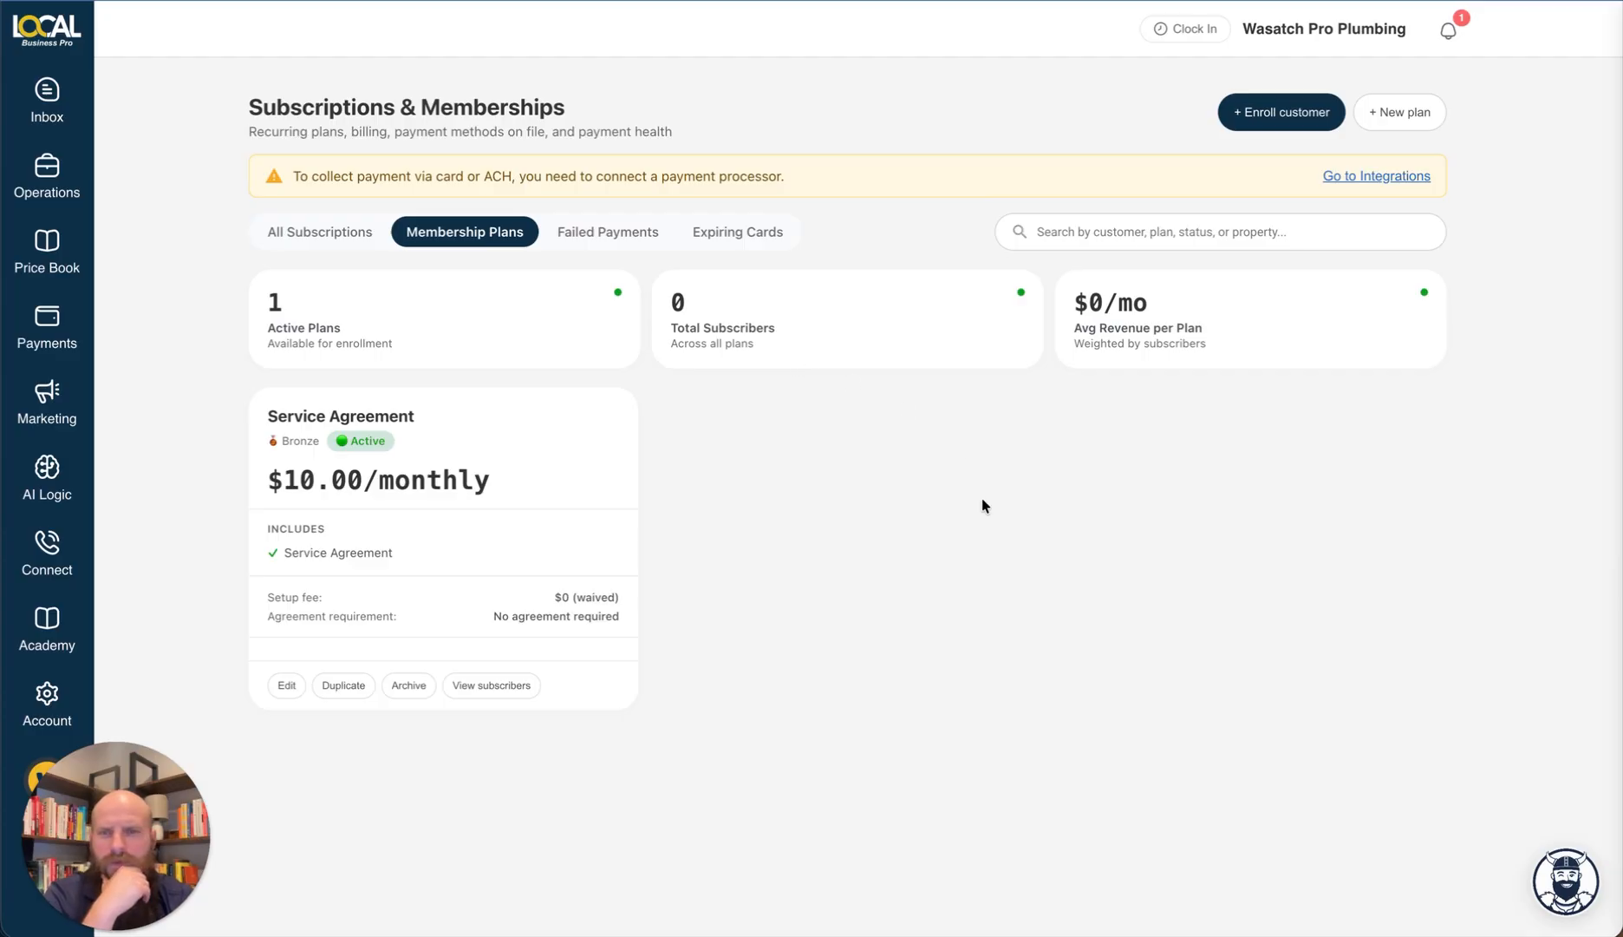
pyautogui.scroll(-2, 982, 506)
pyautogui.scroll(2, 982, 505)
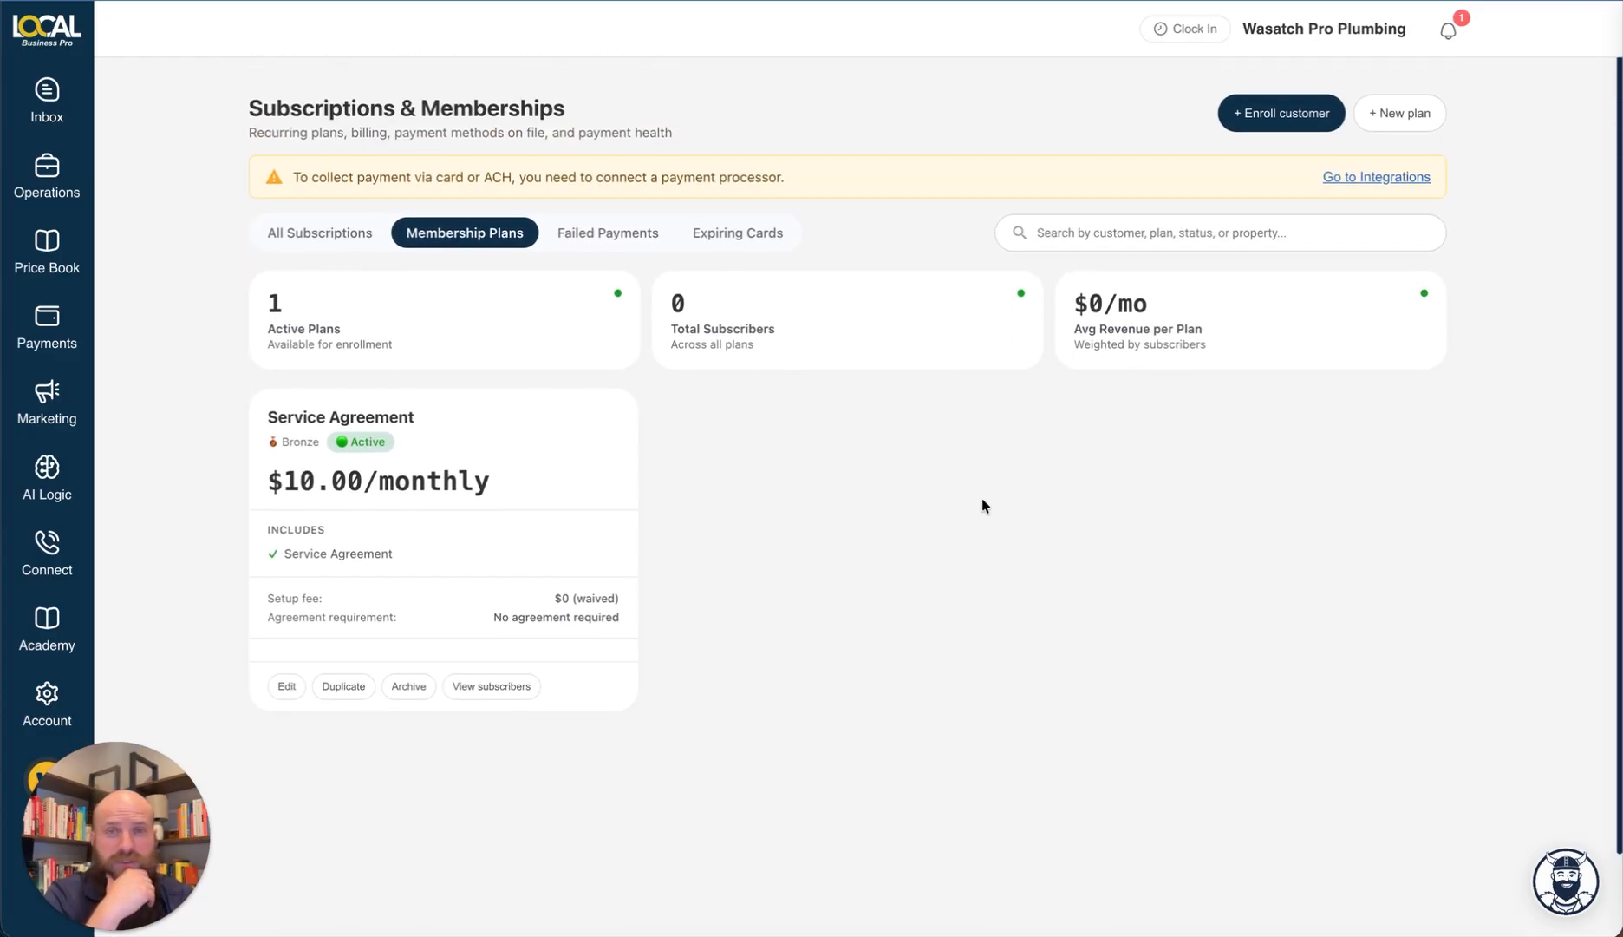